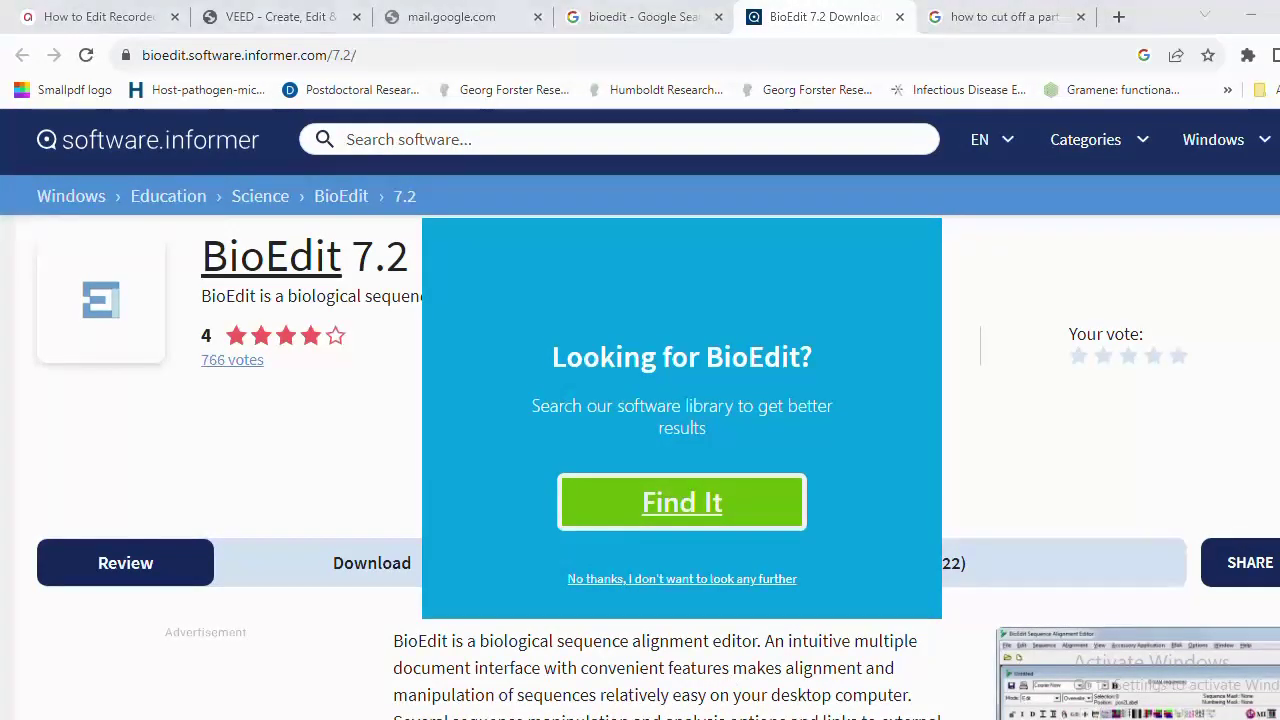
# Switch from the Chrome BioEdit download page to the BioEdit alignment editor
pyautogui.click(616, 715)
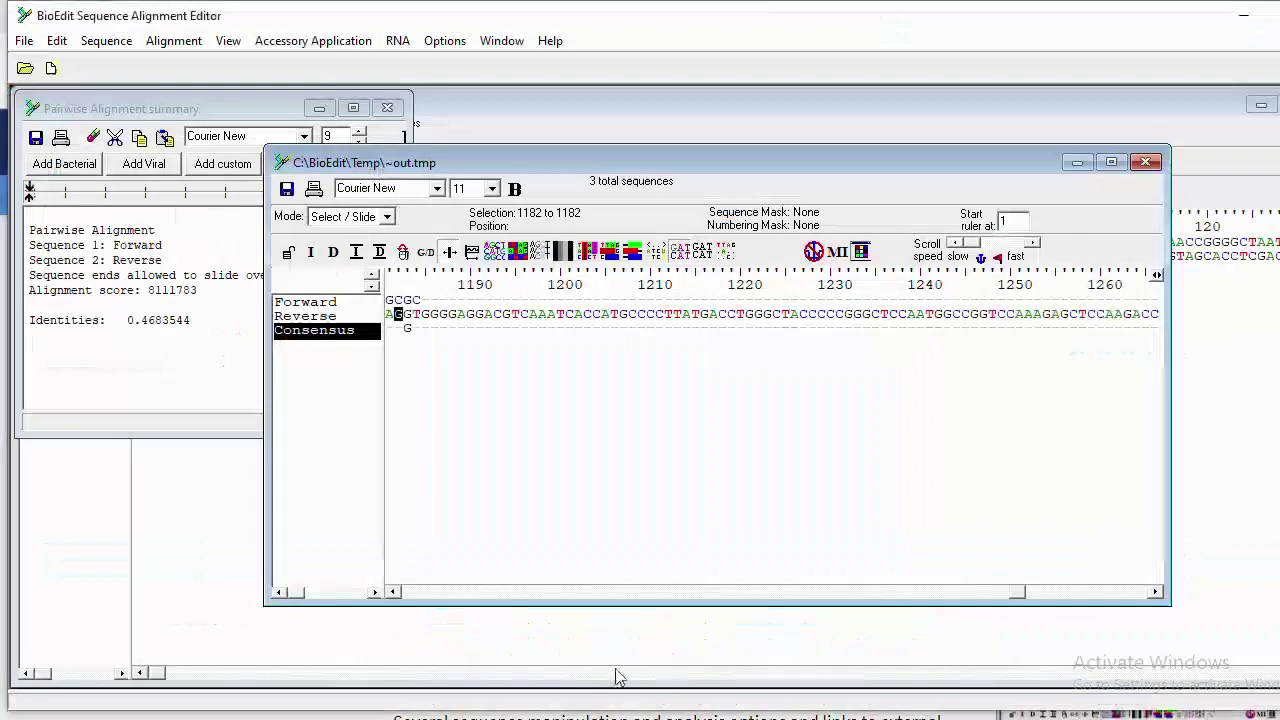
# Close the out.tmp, Pairwise Alignment summary and Untitled from Clipboard windows without saving
pyautogui.click(1148, 163)
pyautogui.click(720, 441)
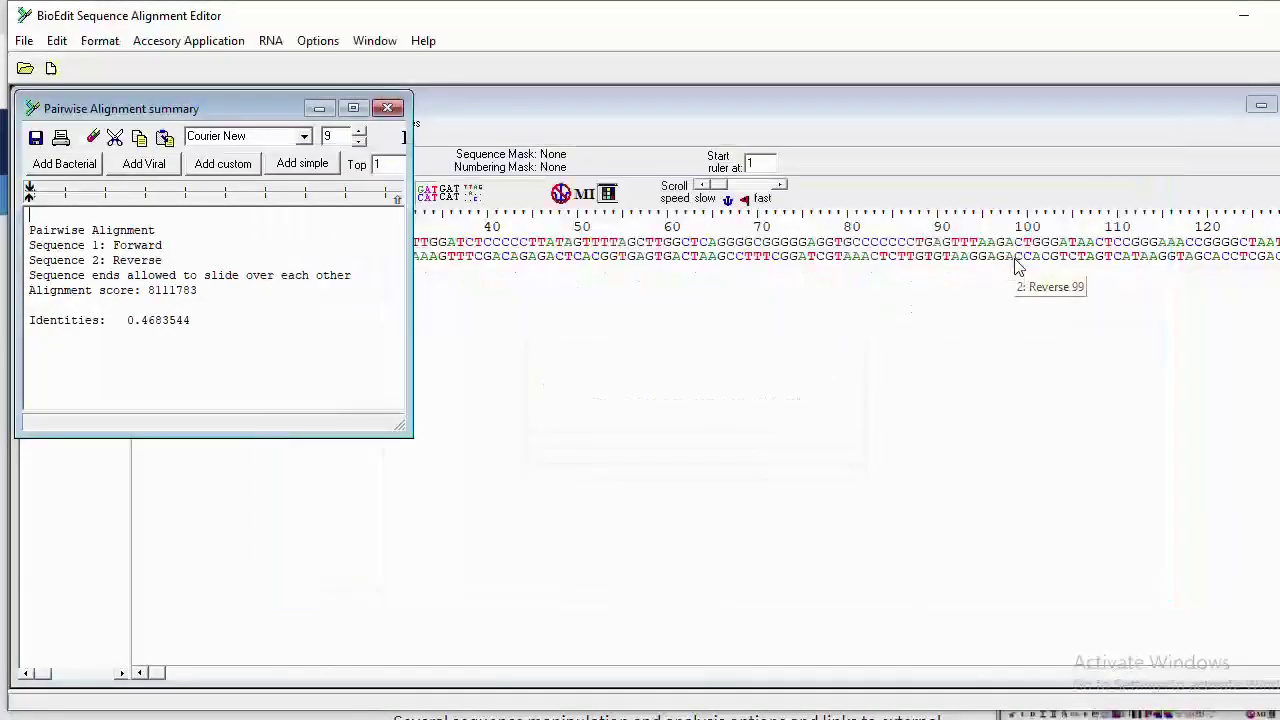
pyautogui.click(388, 108)
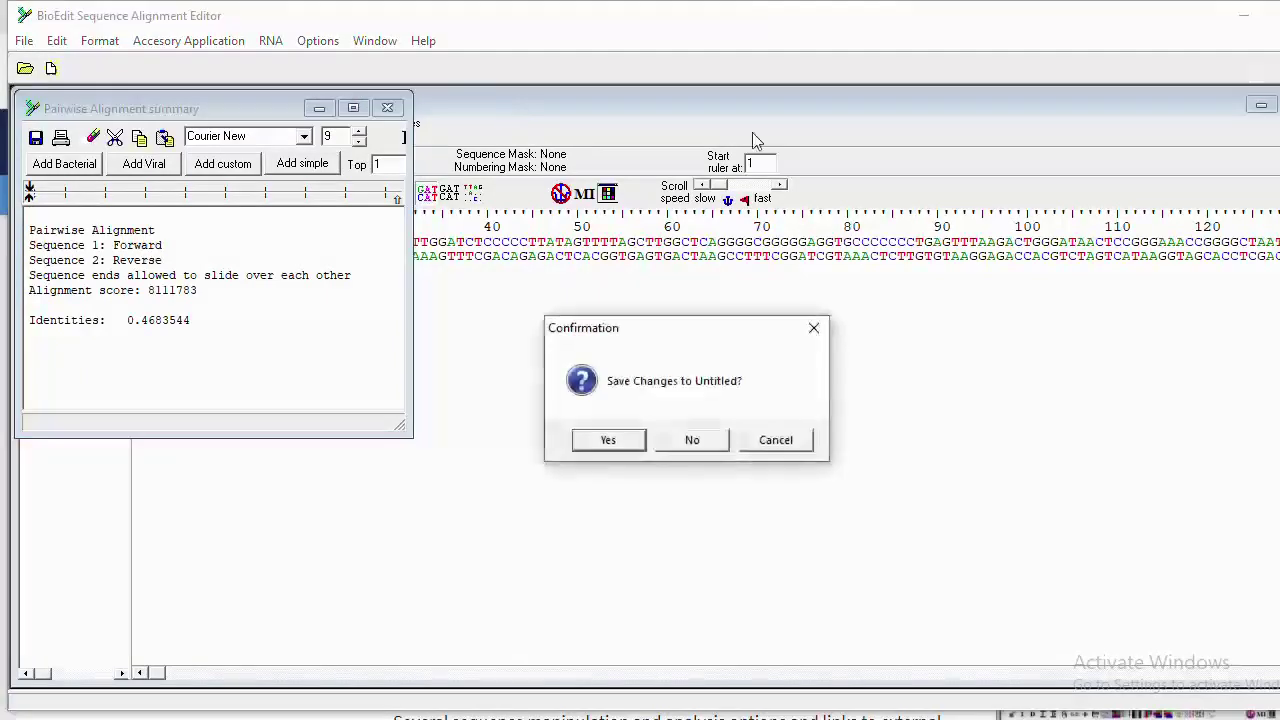
pyautogui.click(692, 440)
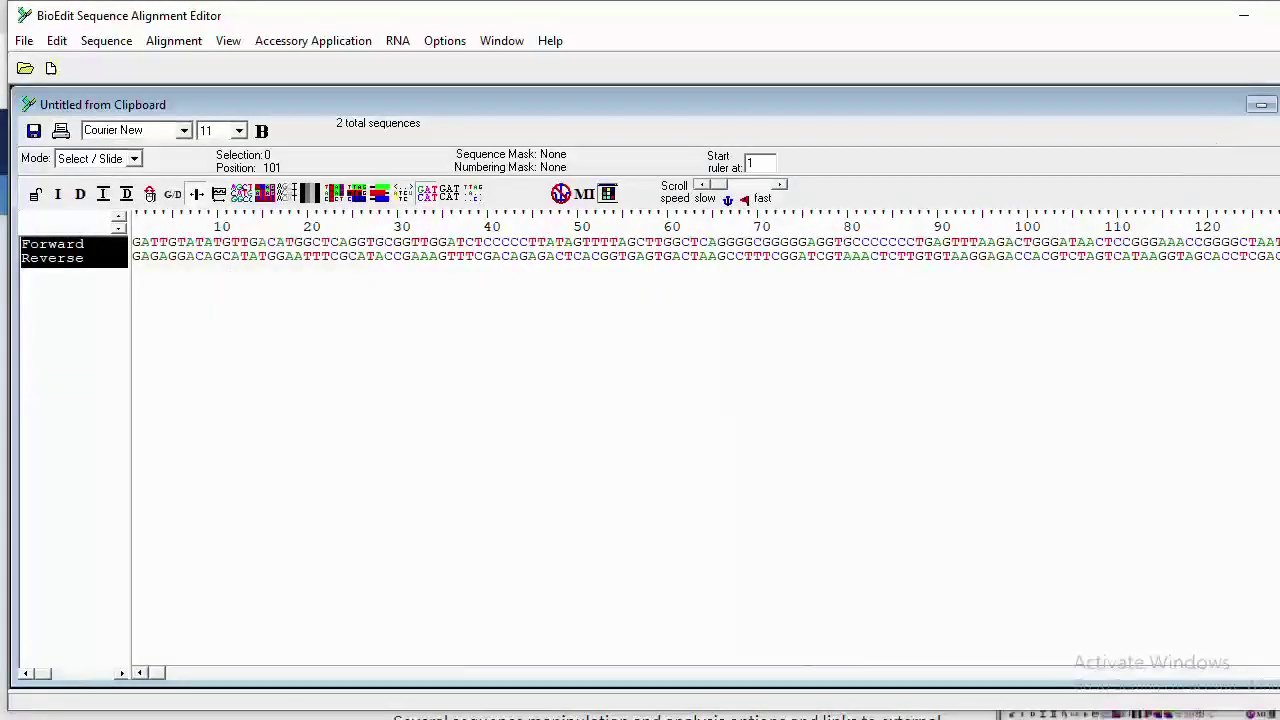
pyautogui.hotkey('ctrl', 'F4')
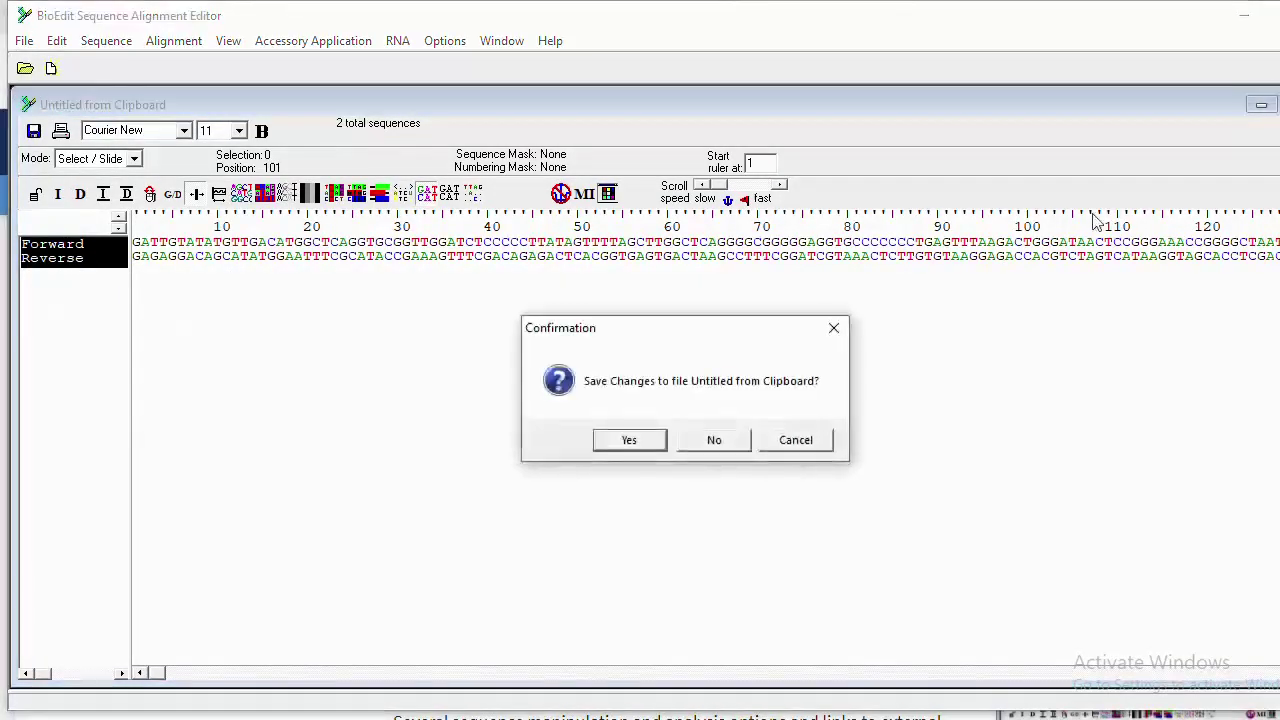
pyautogui.click(720, 440)
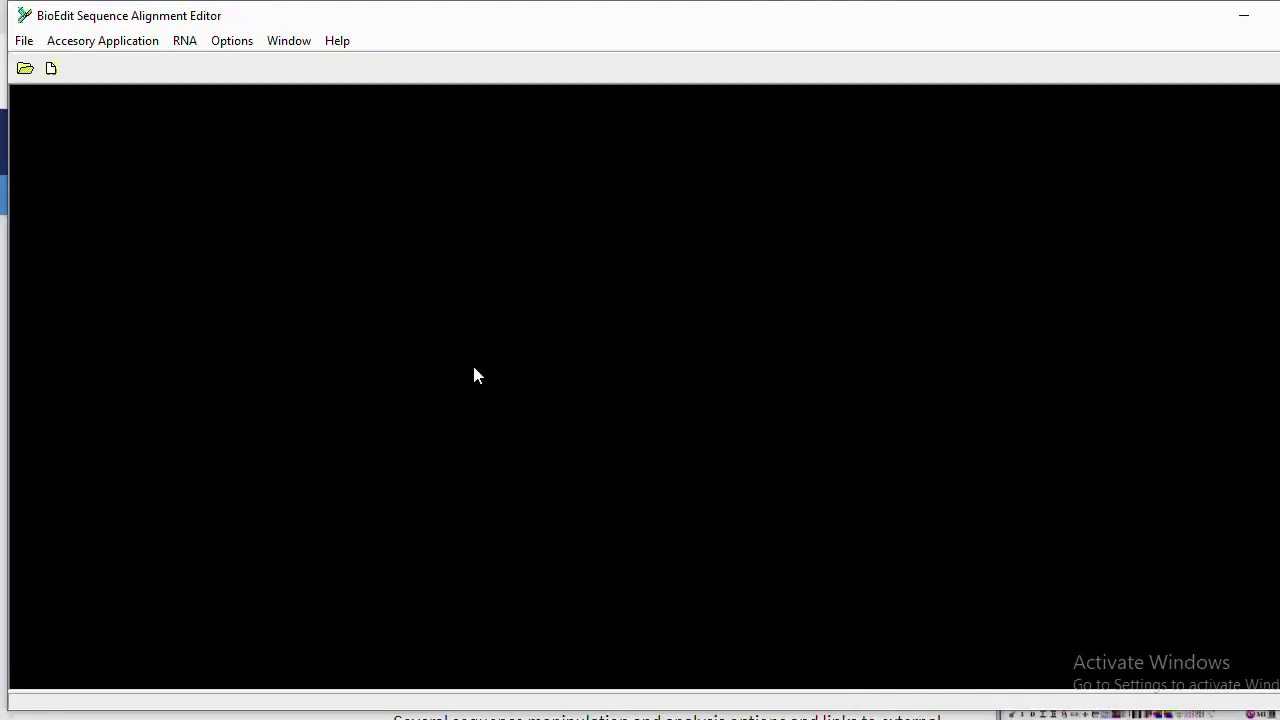
# Open the 16SF A07 .ab1 forward-read trace file, with file type set to All Files
pyautogui.click(26, 70)
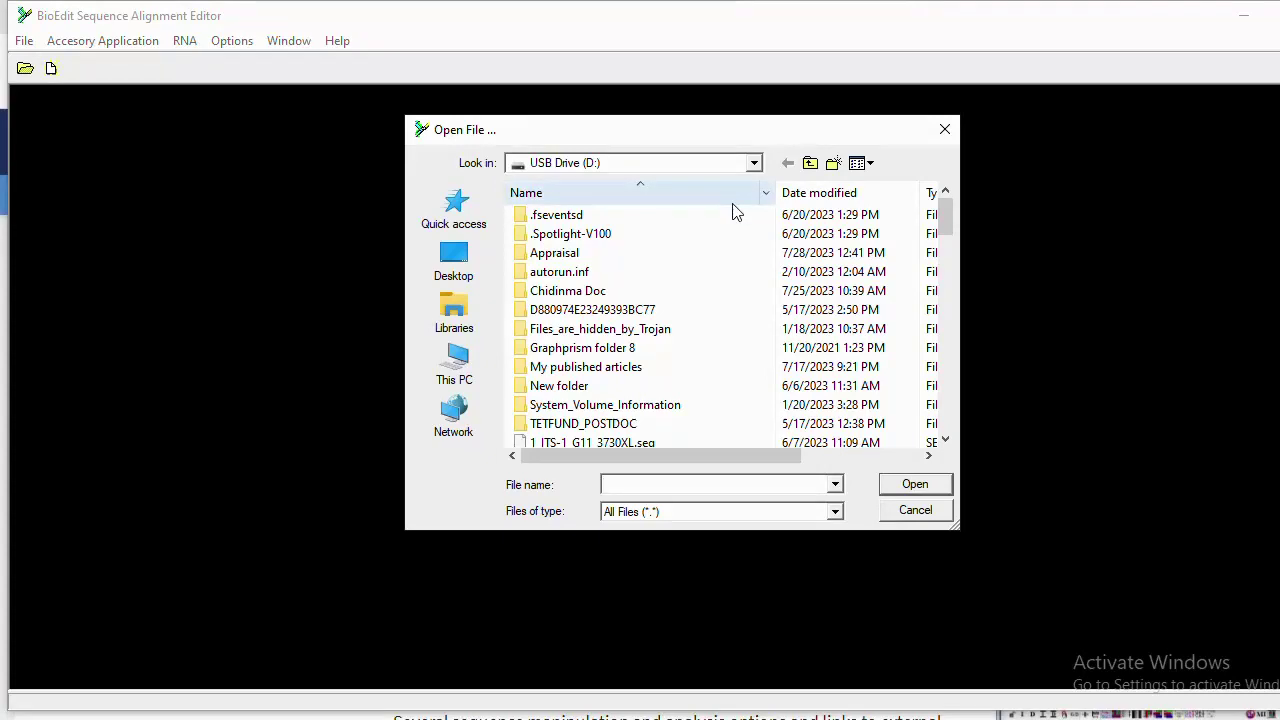
pyautogui.click(836, 513)
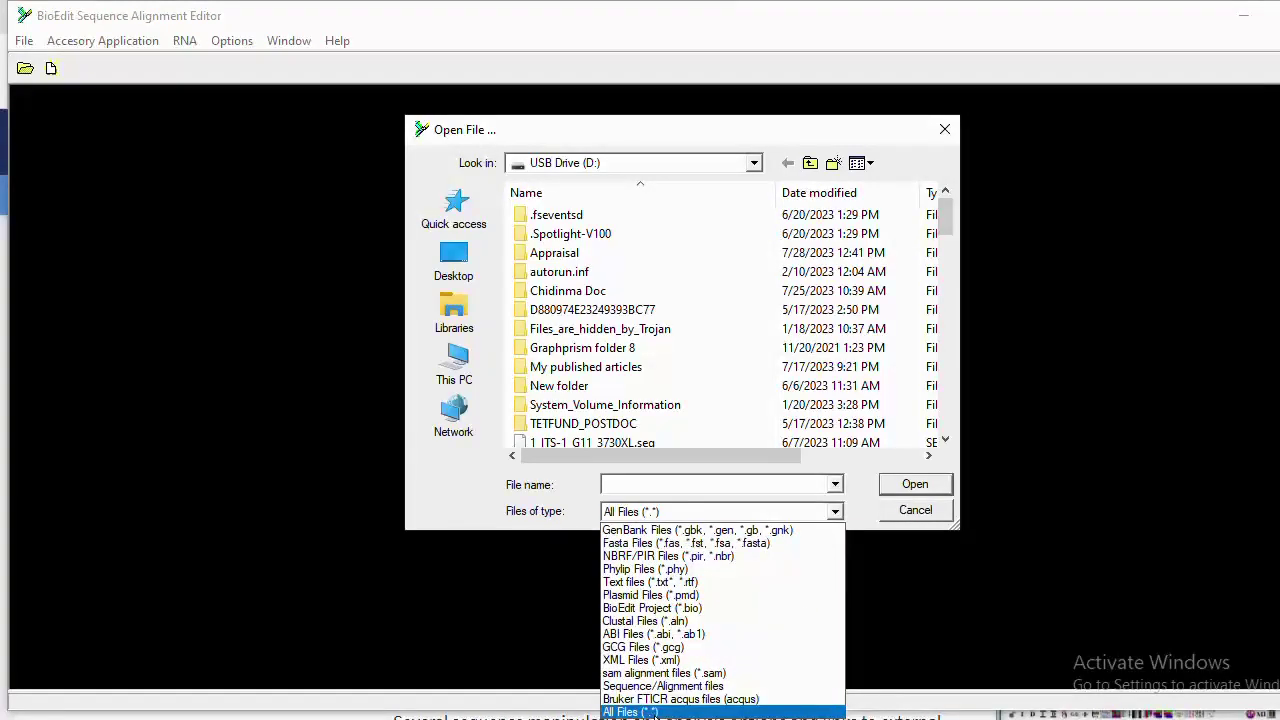
pyautogui.click(655, 712)
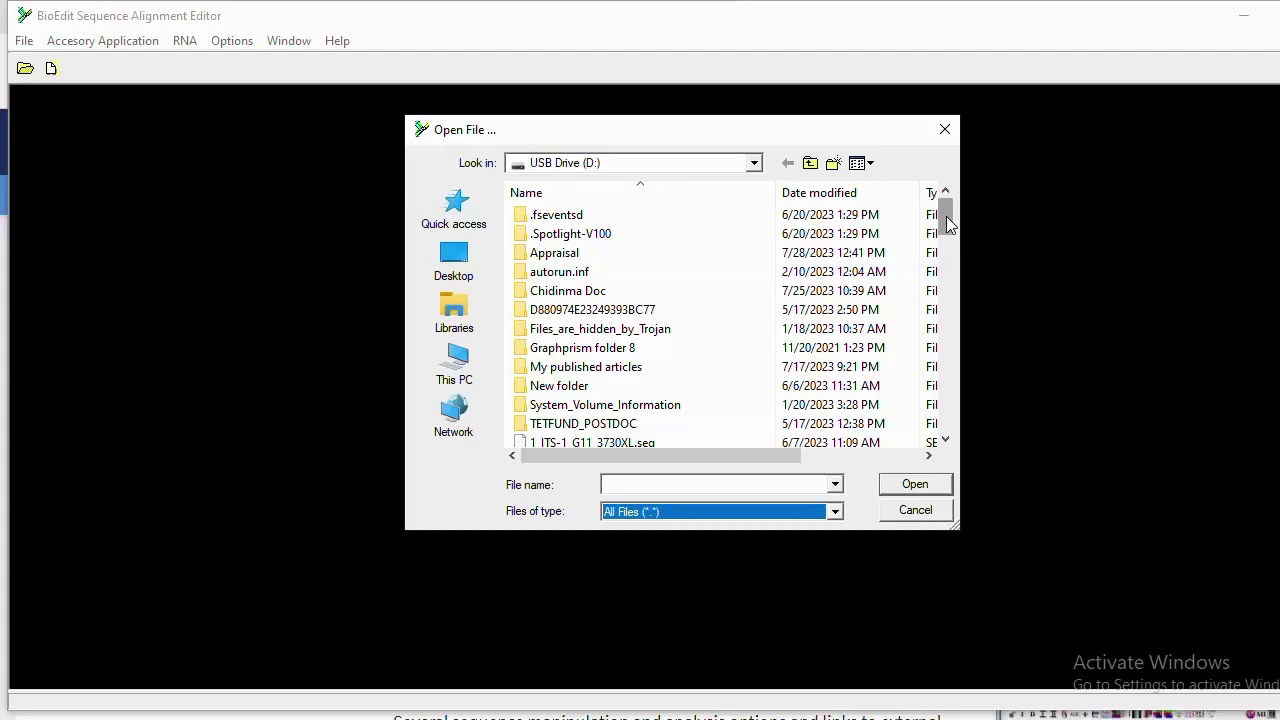
pyautogui.moveTo(948, 224); pyautogui.dragTo(946, 396)
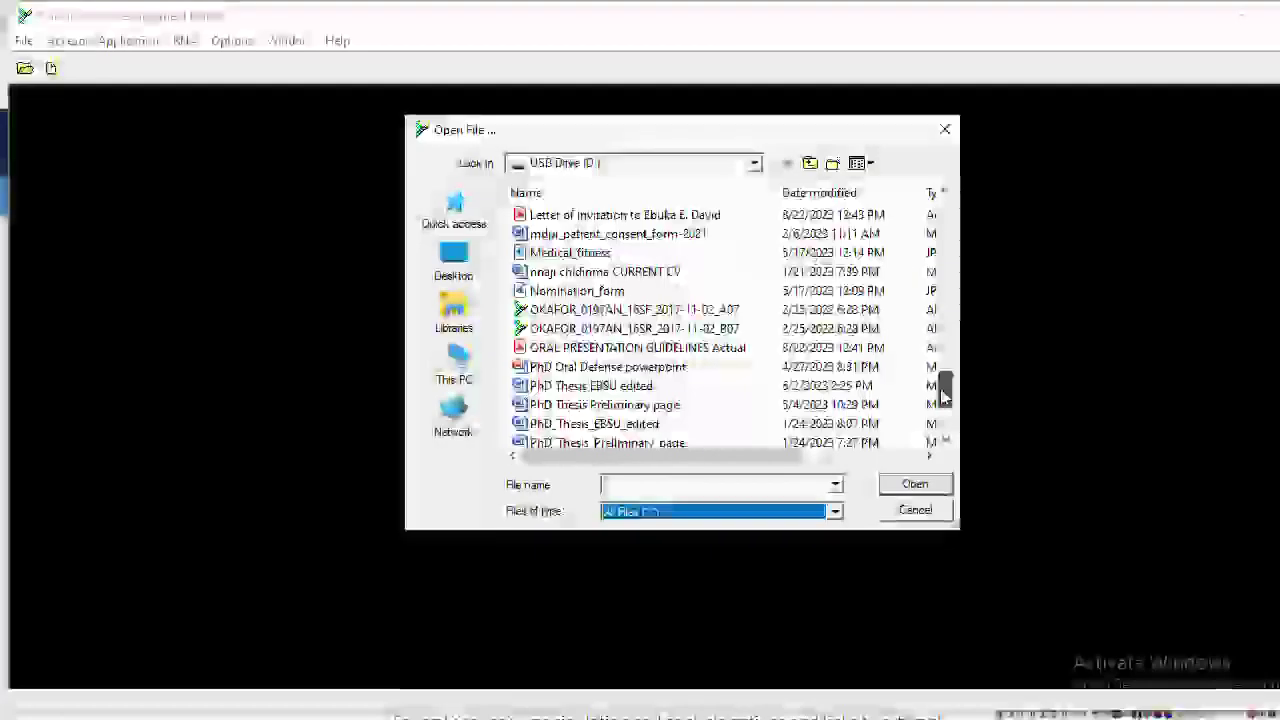
pyautogui.click(706, 313)
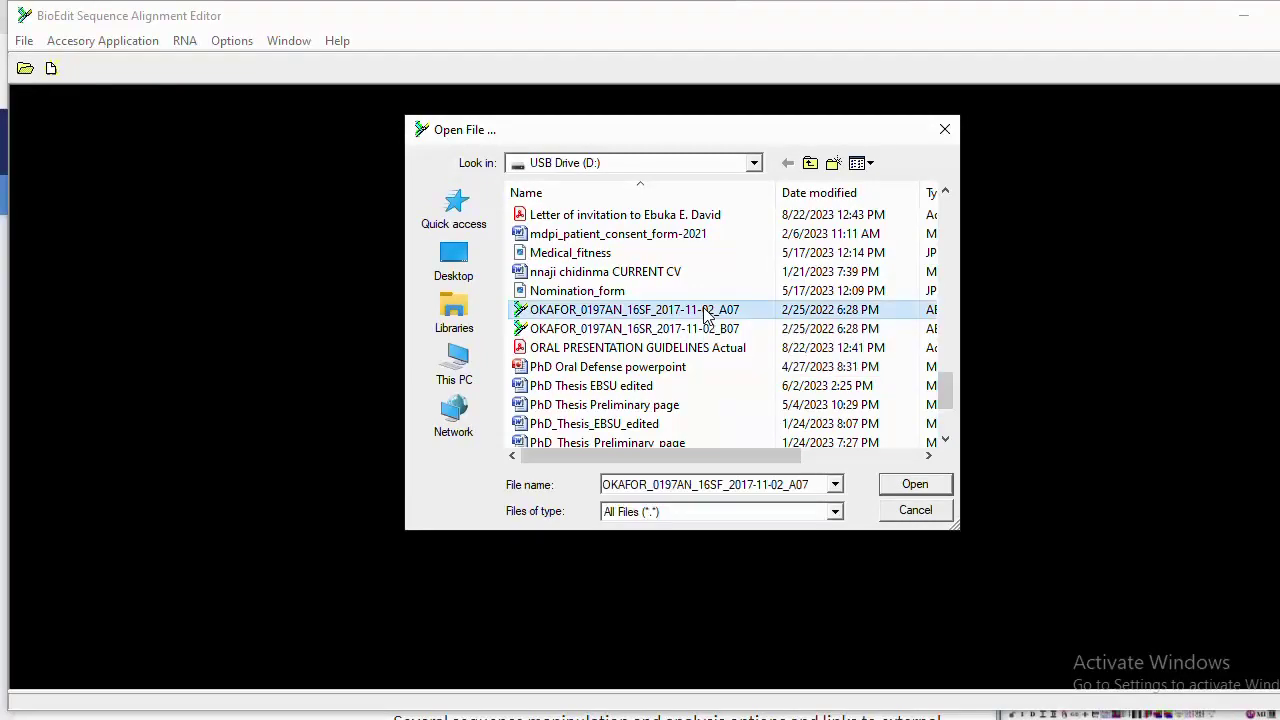
pyautogui.click(909, 488)
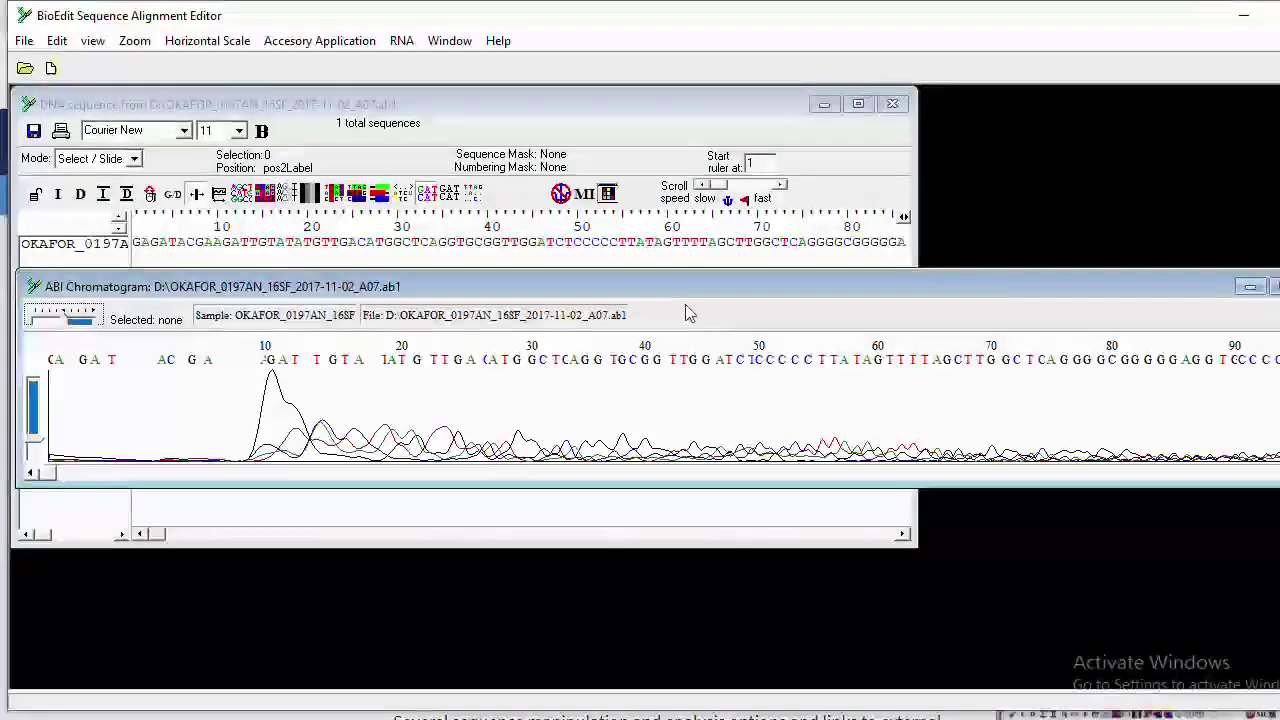
# Move the 16SF A07 chromatogram above its sequence window and raise the vertical scale for taller peaks
pyautogui.click(599, 106)
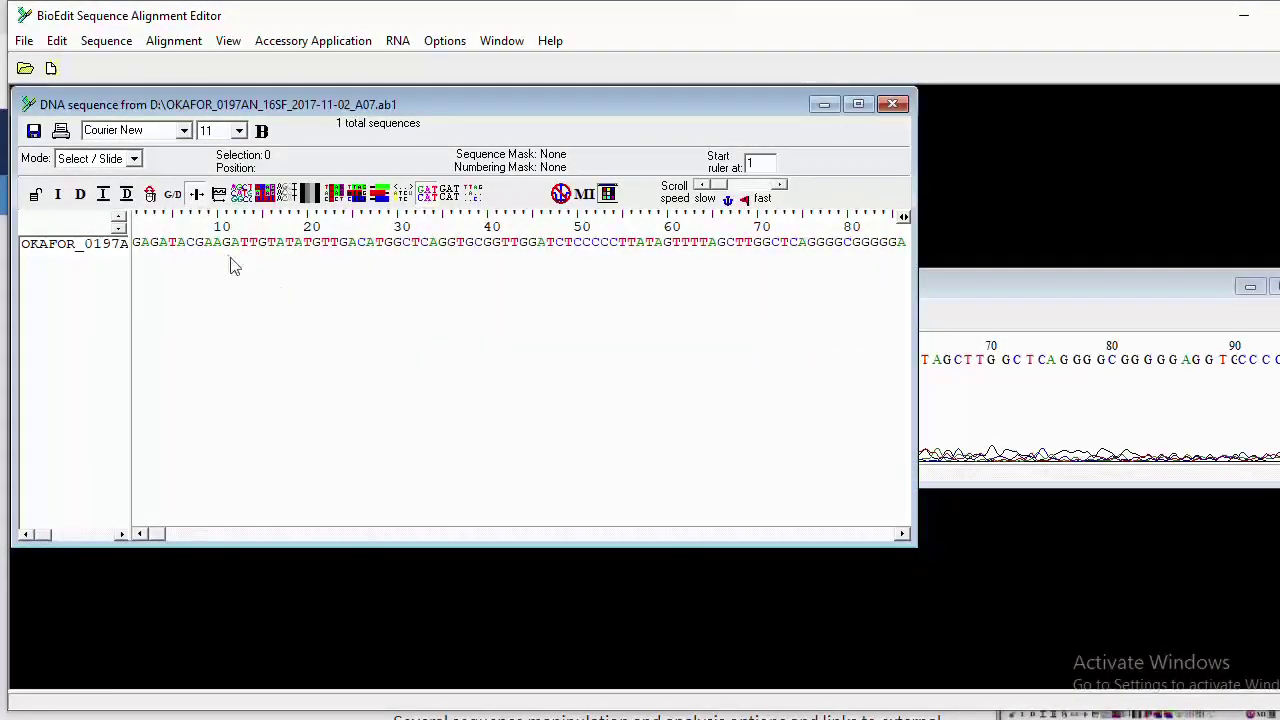
pyautogui.click(984, 279)
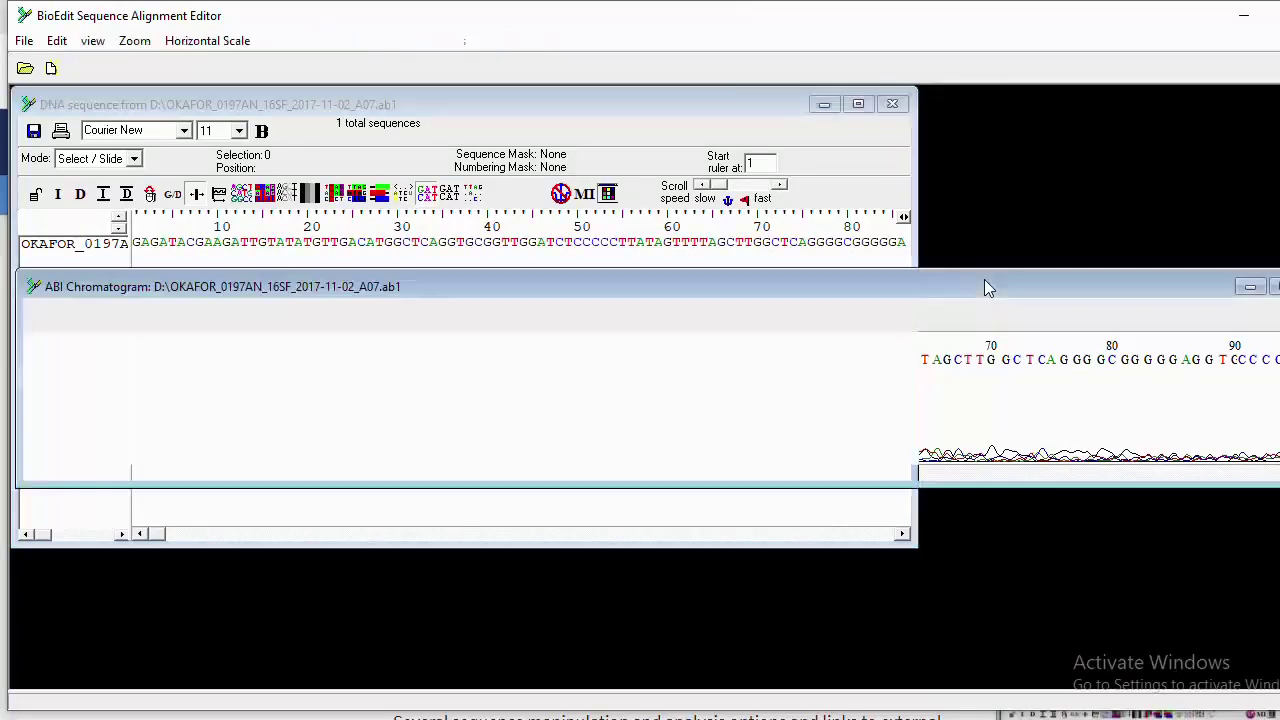
pyautogui.moveTo(615, 298); pyautogui.dragTo(597, 213)
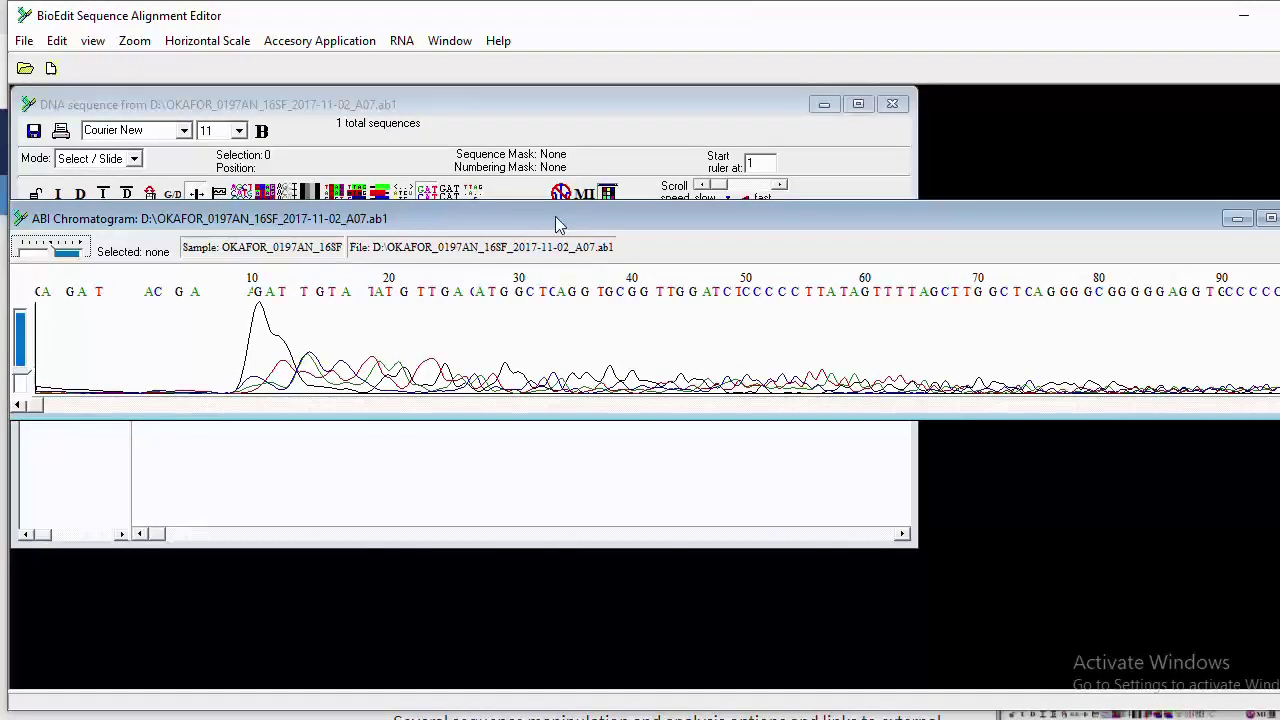
pyautogui.moveTo(556, 218); pyautogui.dragTo(565, 188)
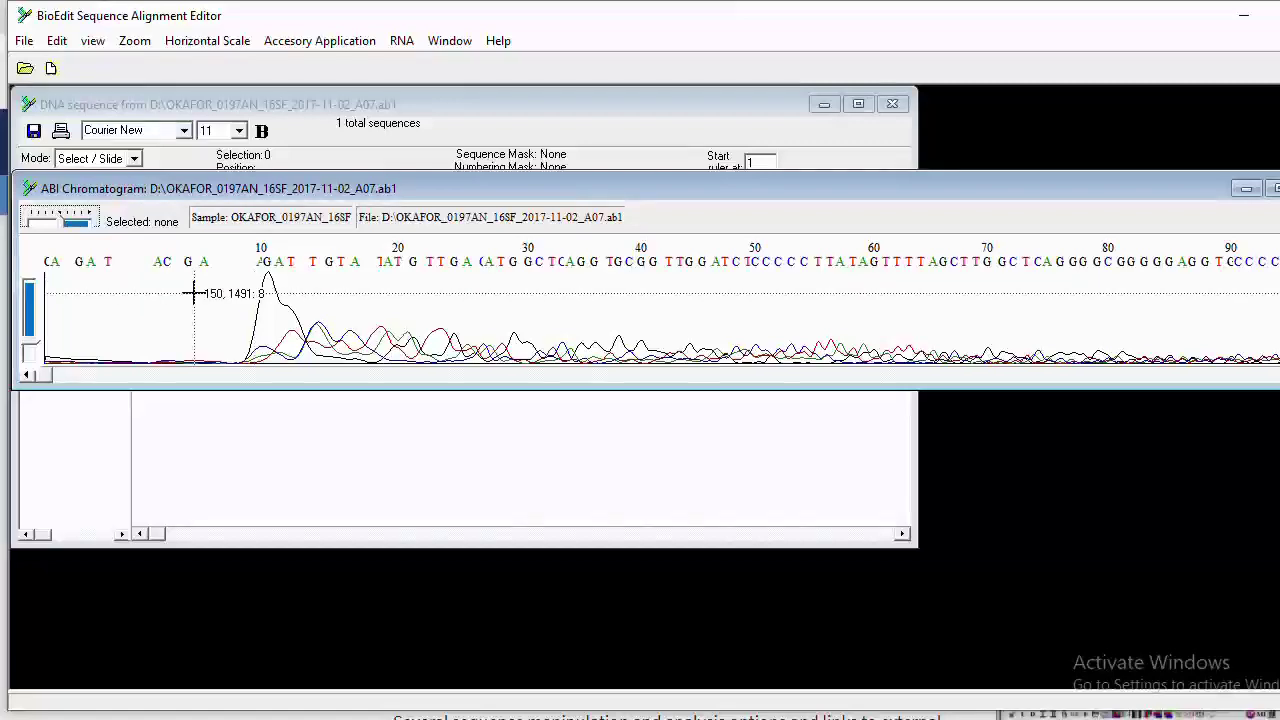
pyautogui.click(33, 348)
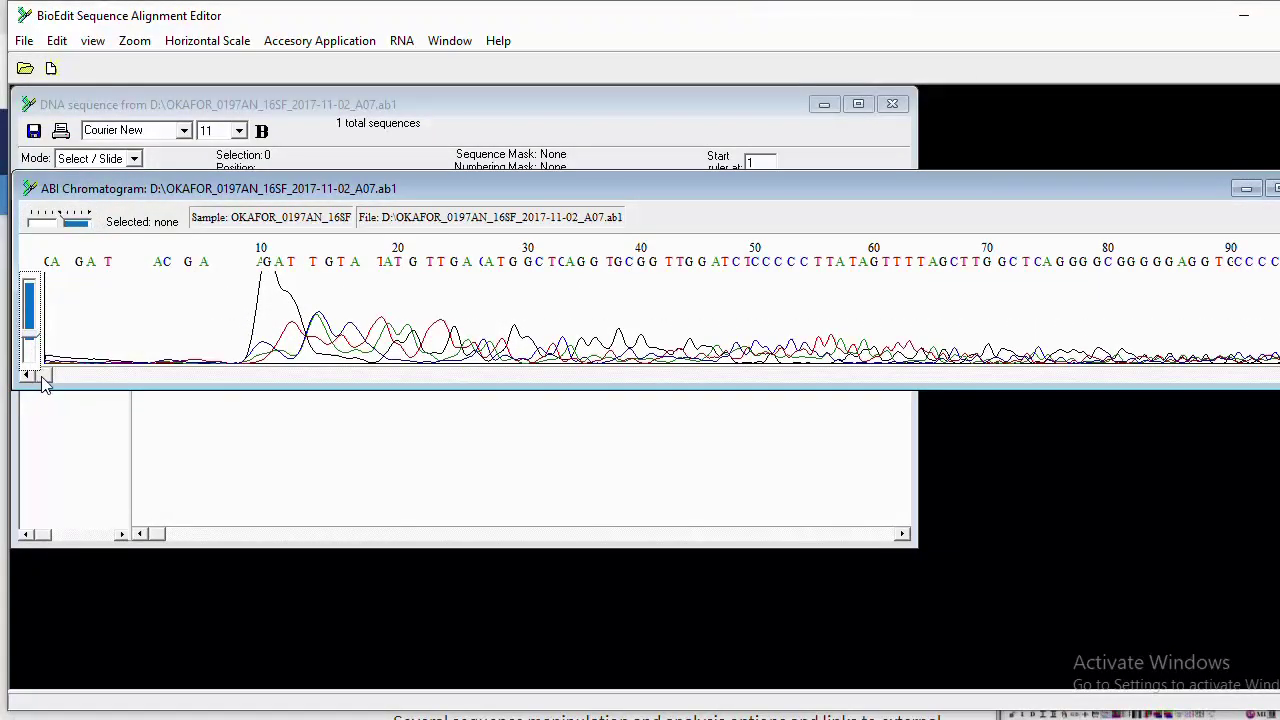
pyautogui.moveTo(42, 378)
pyautogui.mouseDown()
pyautogui.moveTo(766, 414)
pyautogui.moveTo(343, 371)
pyautogui.moveTo(45, 375)
pyautogui.mouseUp()
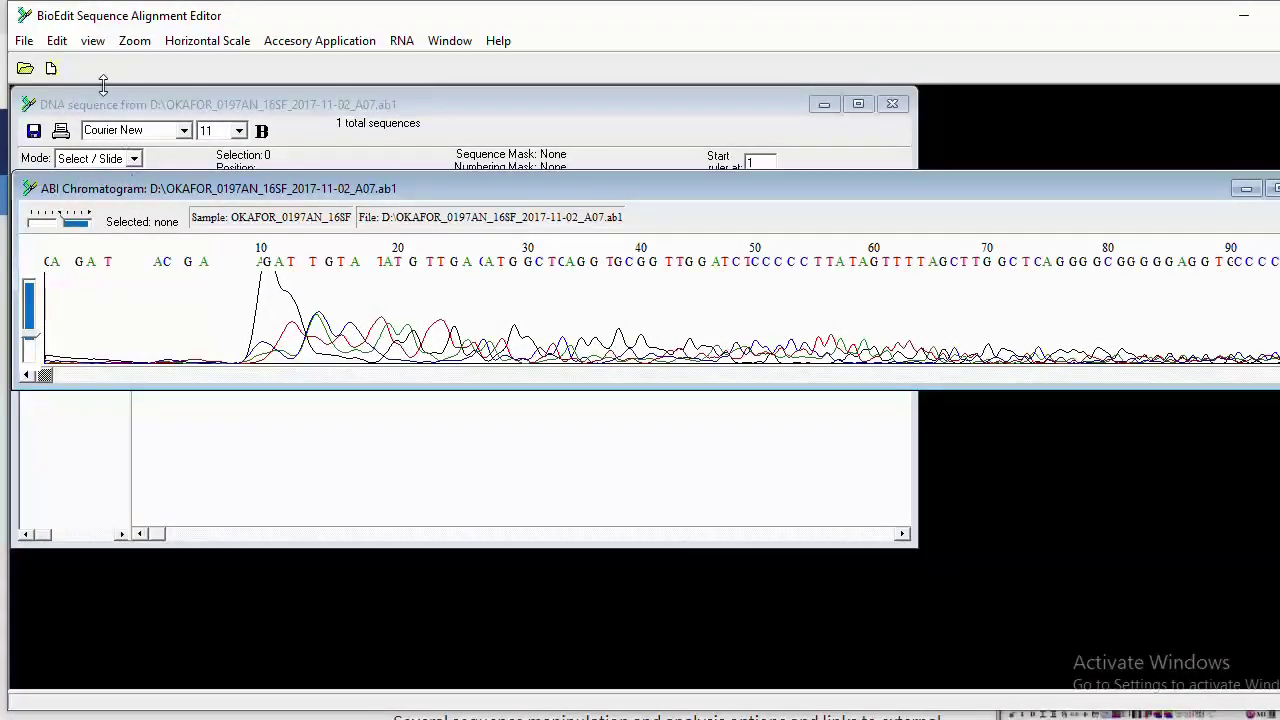
# Make the trace sequence editable from the View menu
pyautogui.click(57, 40)
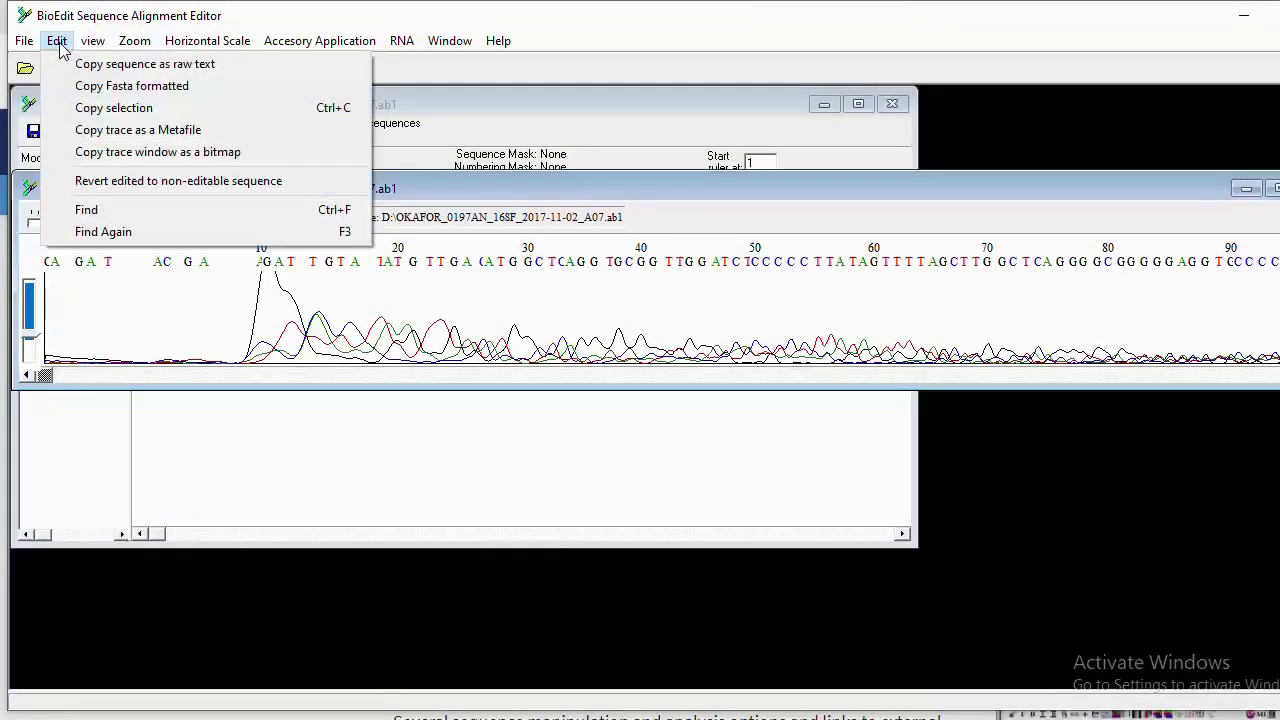
pyautogui.moveTo(90, 48)
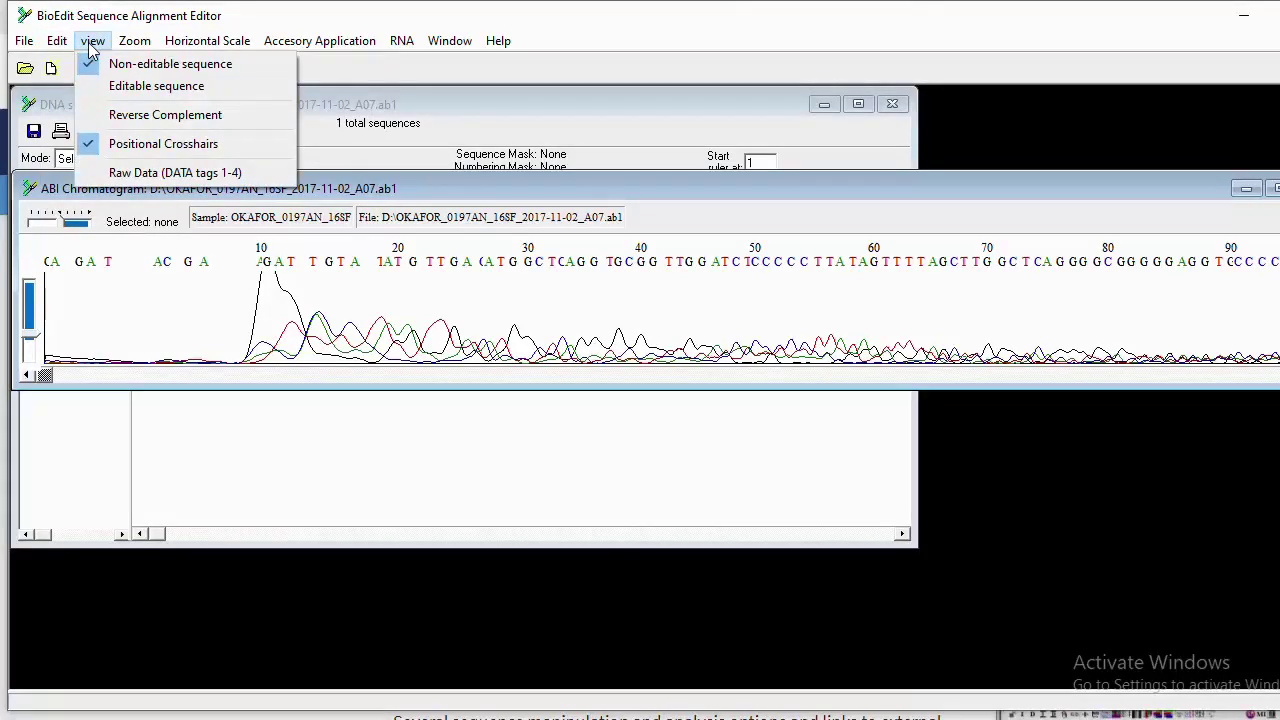
pyautogui.click(128, 86)
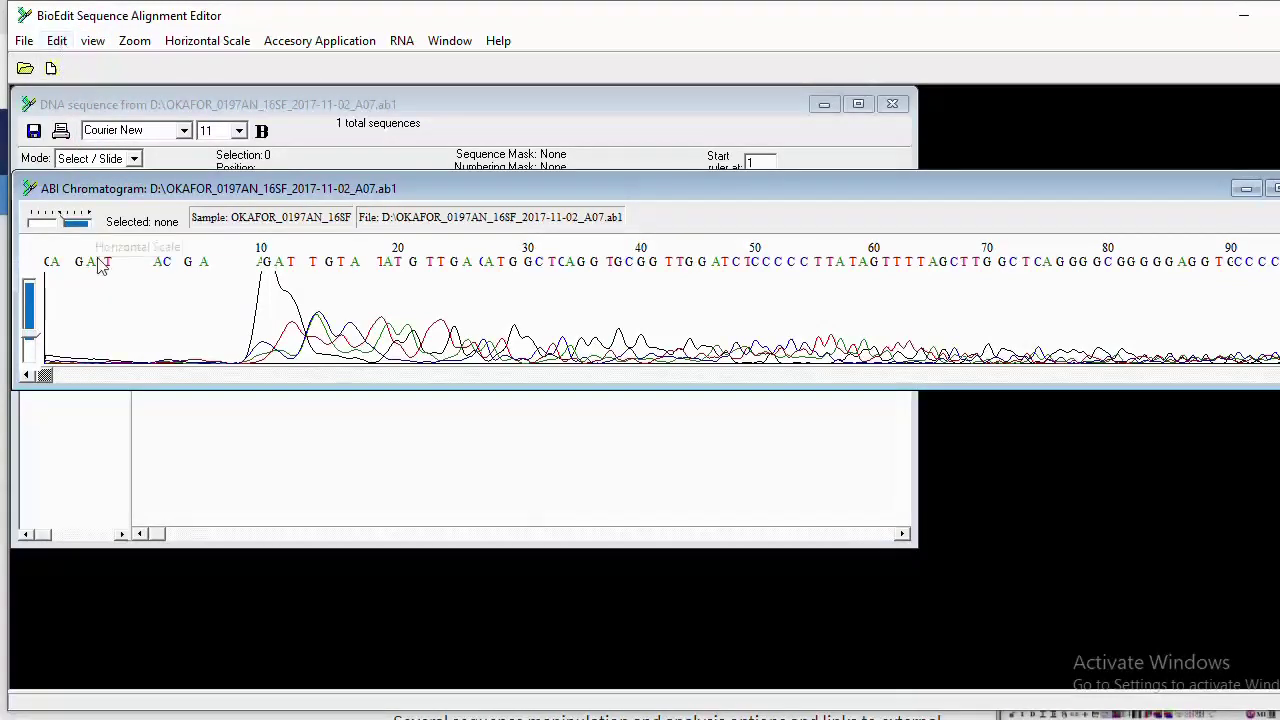
# Select and copy bases 1–10 of the trace, then bring Notepad forward
pyautogui.click(44, 311)
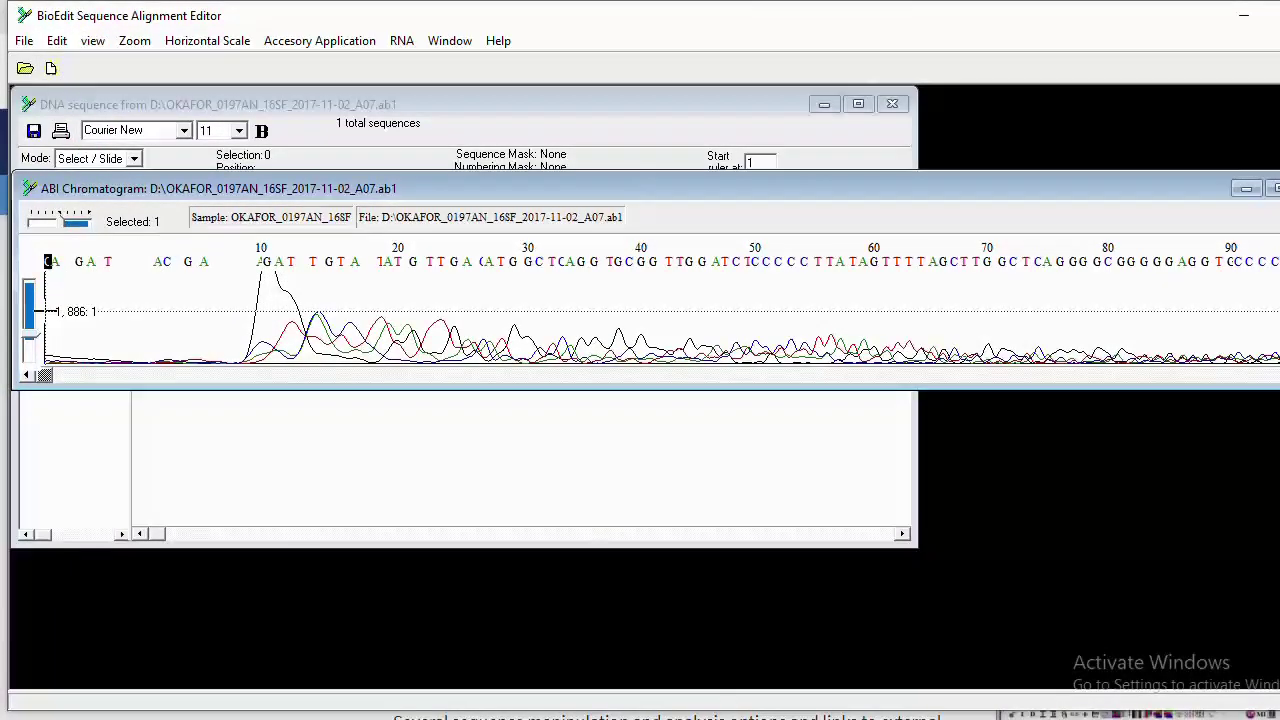
pyautogui.moveTo(44, 311); pyautogui.dragTo(264, 317)
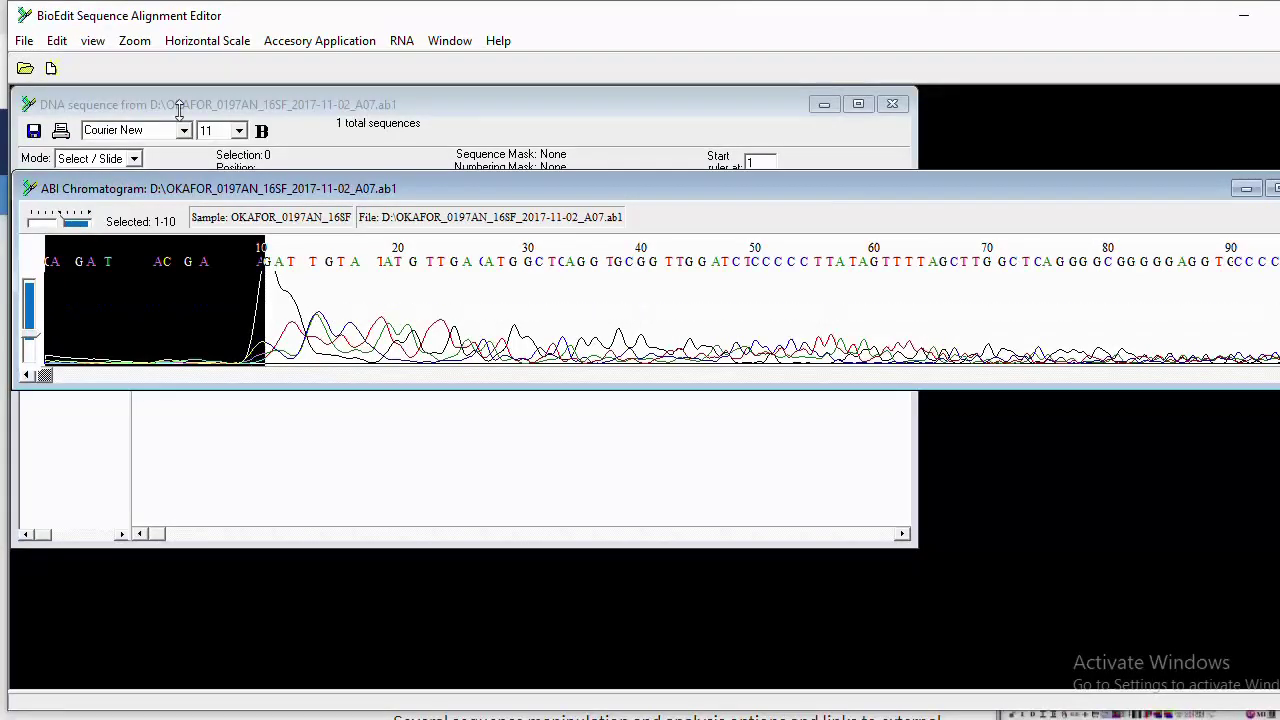
pyautogui.click(62, 43)
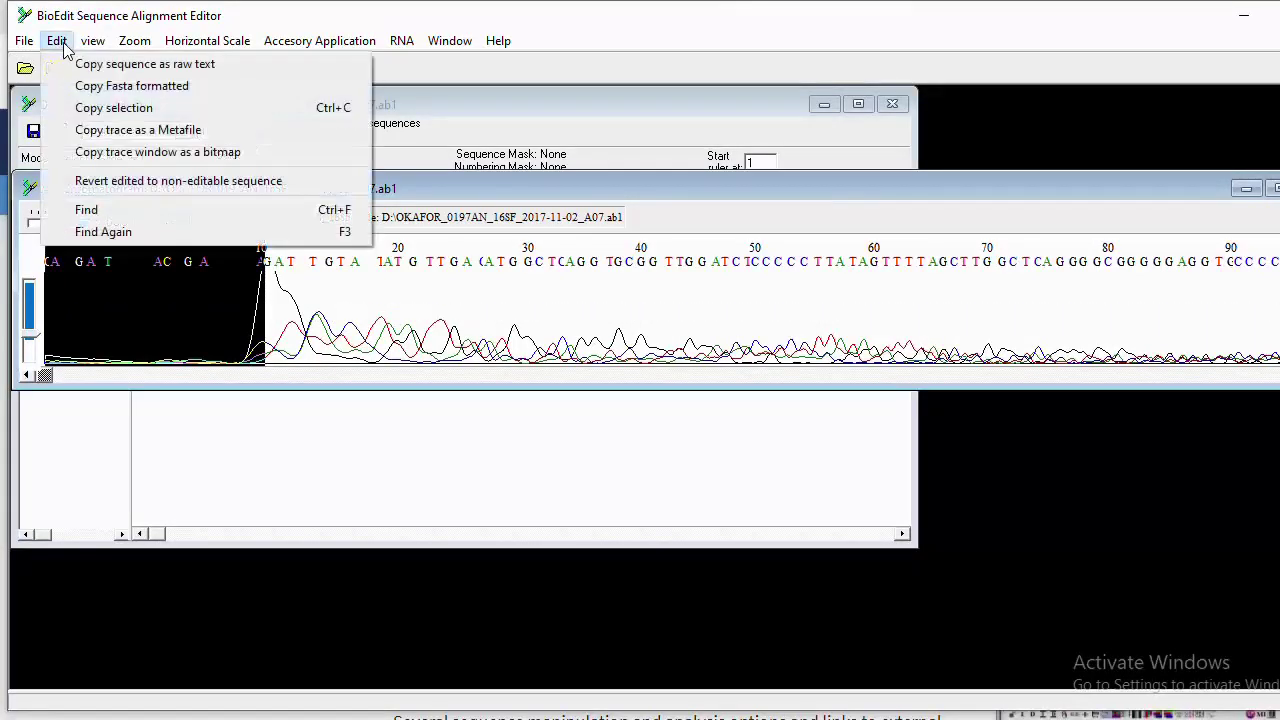
pyautogui.click(133, 108)
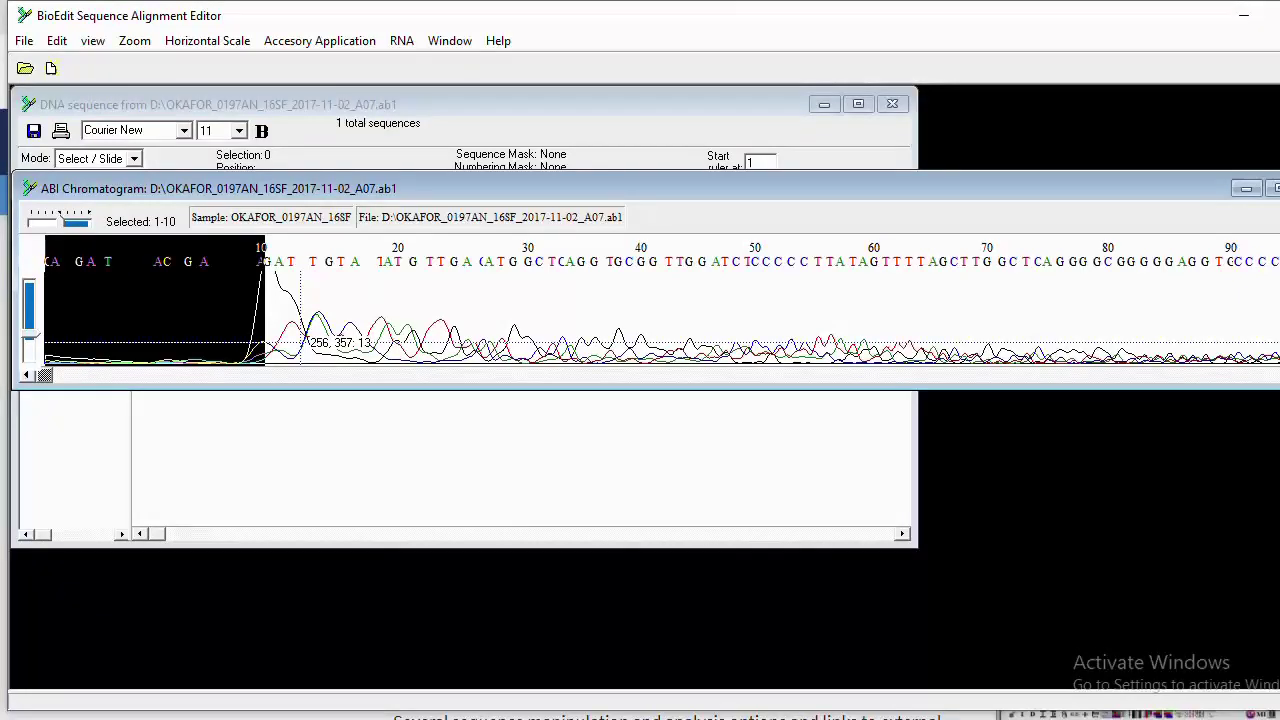
pyautogui.moveTo(404, 712)
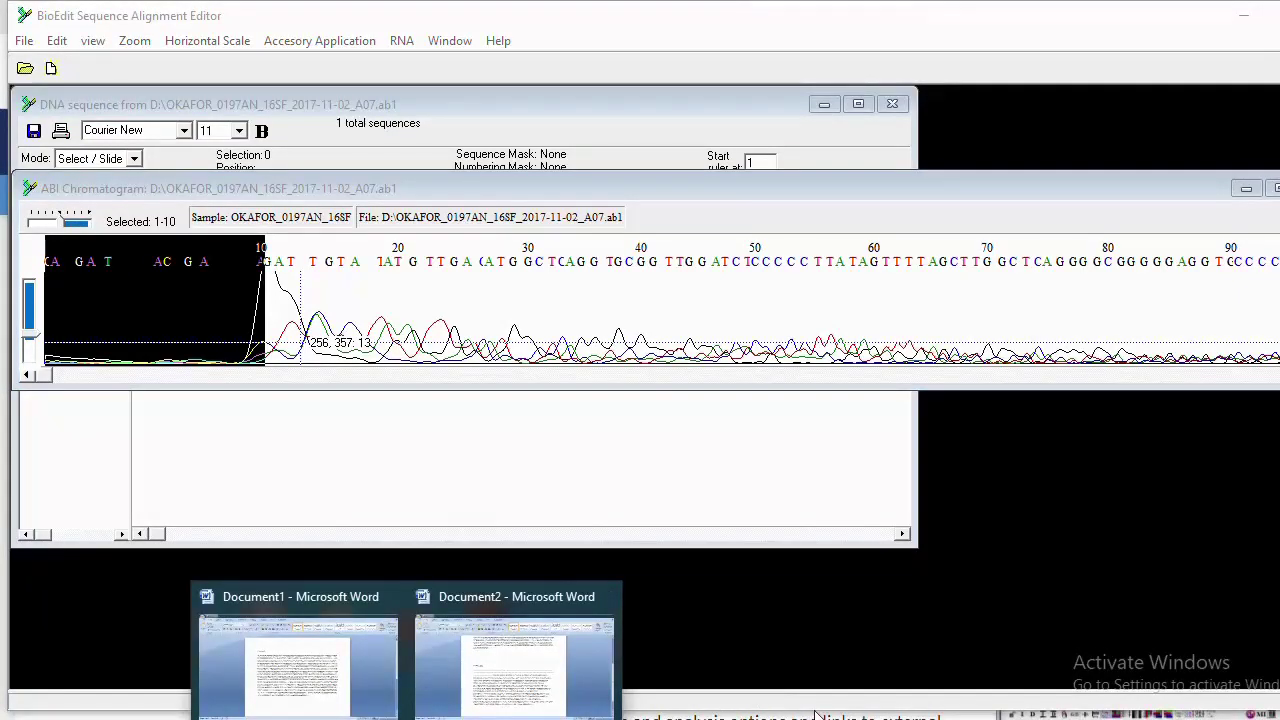
pyautogui.click(460, 712)
# Replace Notepad's old Forward and Reverse text with the pasted bases GAGATACGAA
pyautogui.click(594, 434)
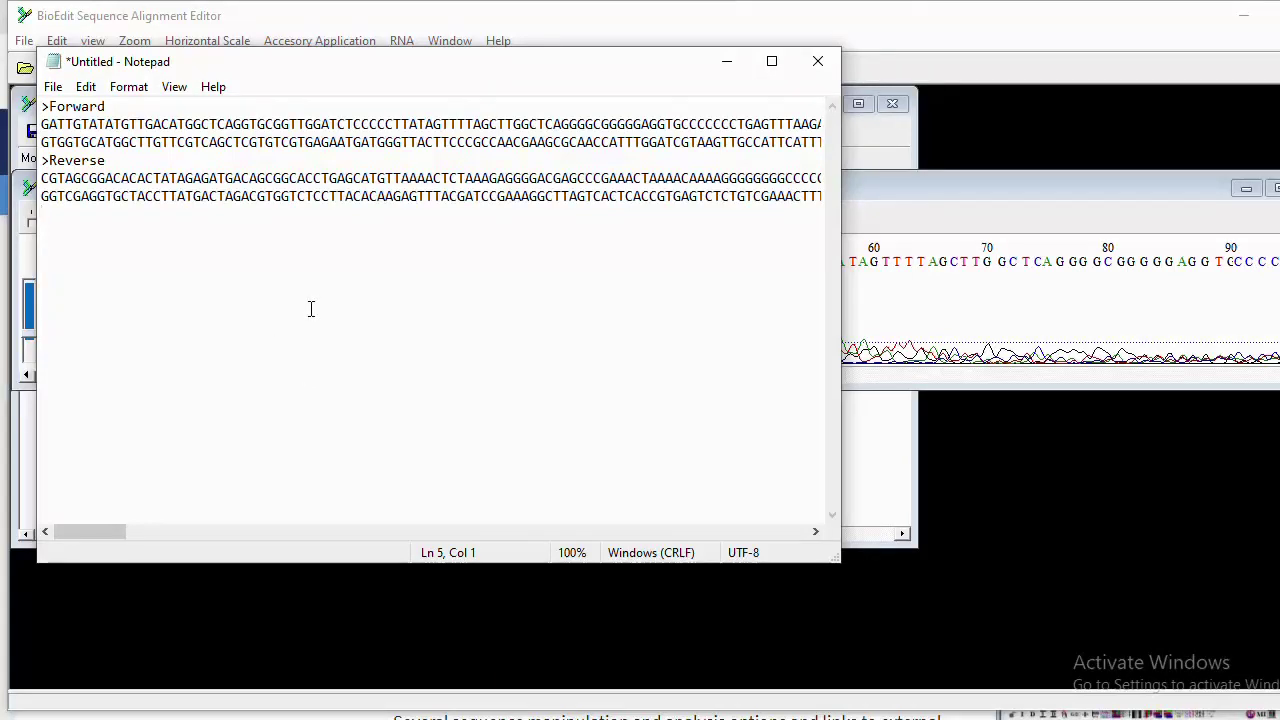
pyautogui.hotkey('ctrl', 'a')
pyautogui.press('Delete')
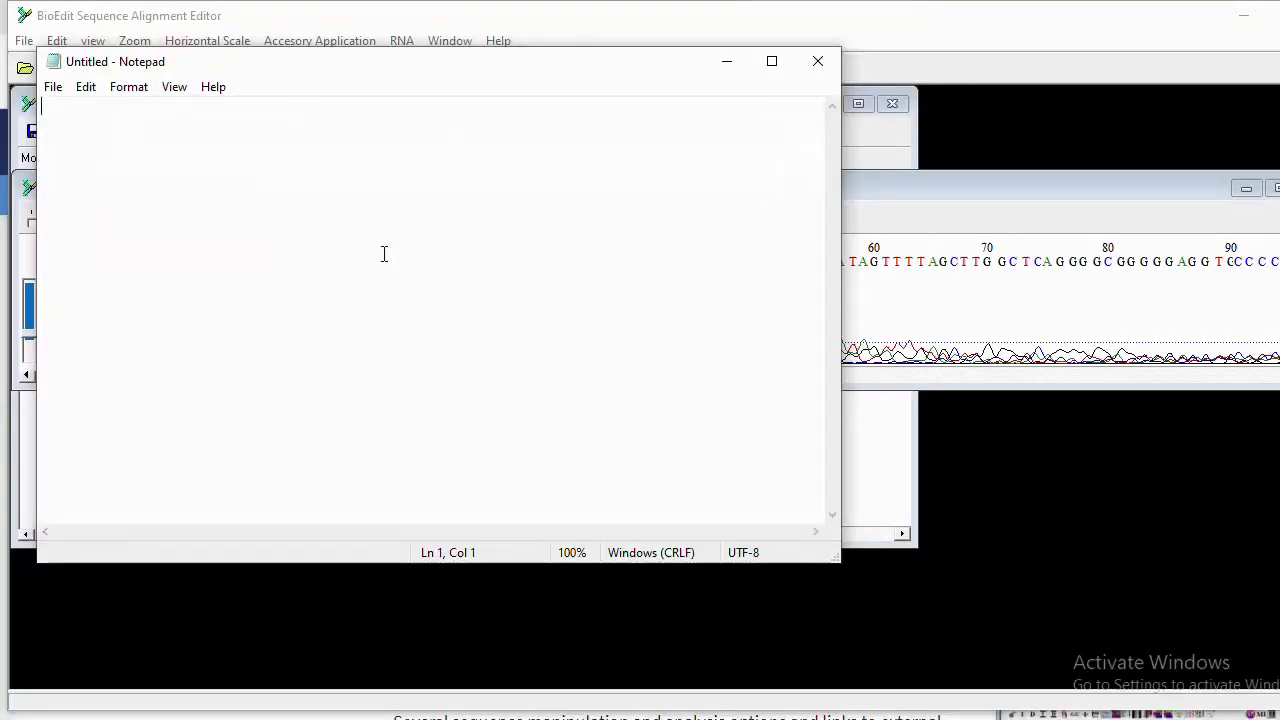
pyautogui.hotkey('ctrl', 'v')
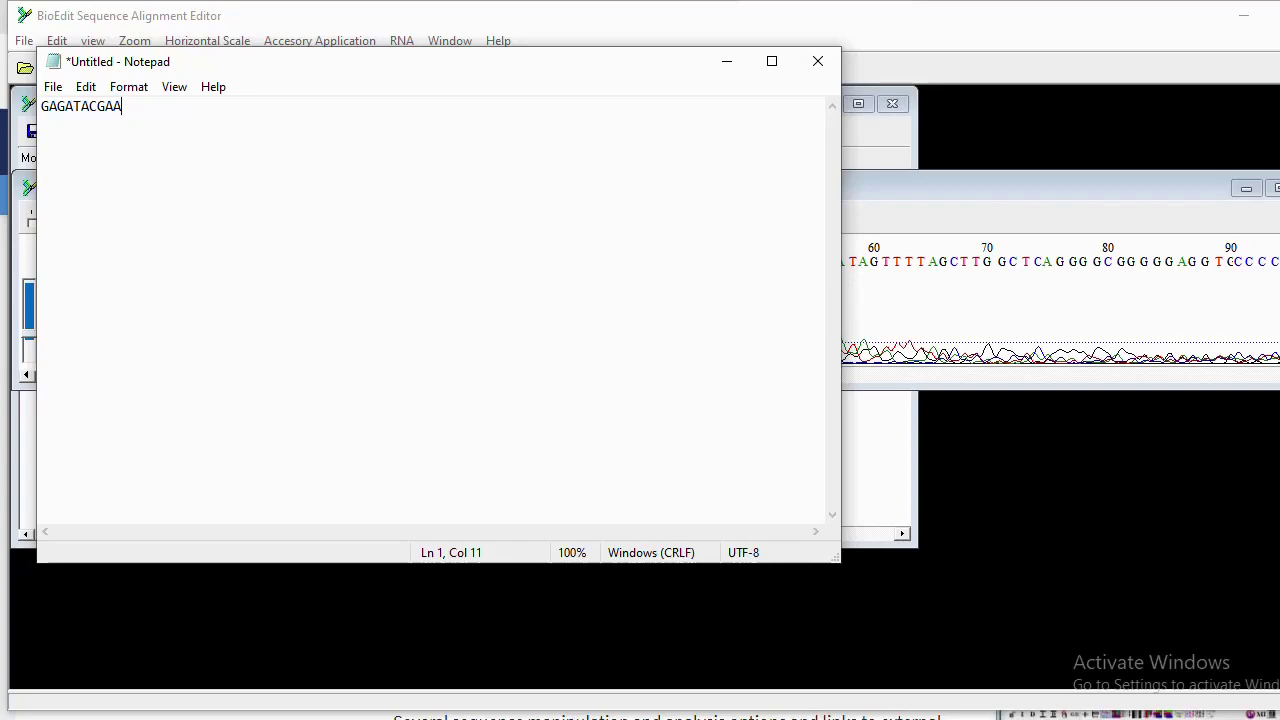
pyautogui.hotkey('alt', 'Tab')
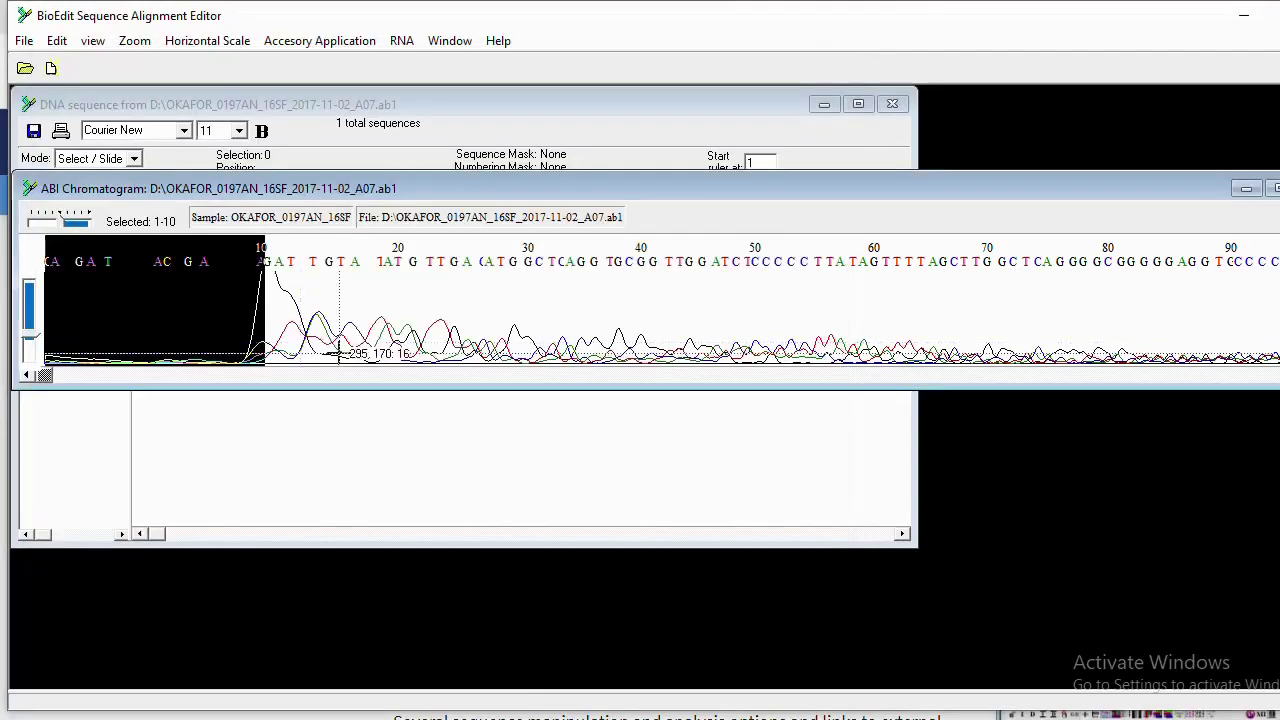
# Copy the chromatogram's entire base sequence as raw text
pyautogui.click(62, 42)
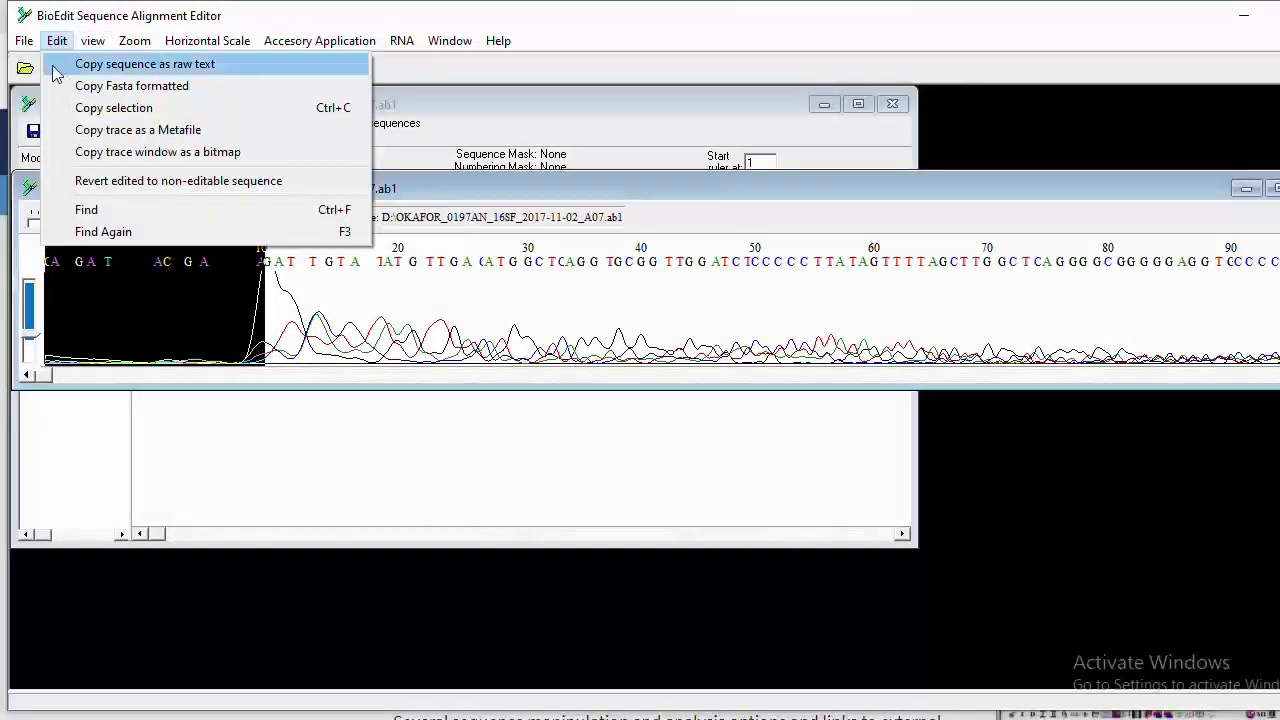
pyautogui.click(101, 106)
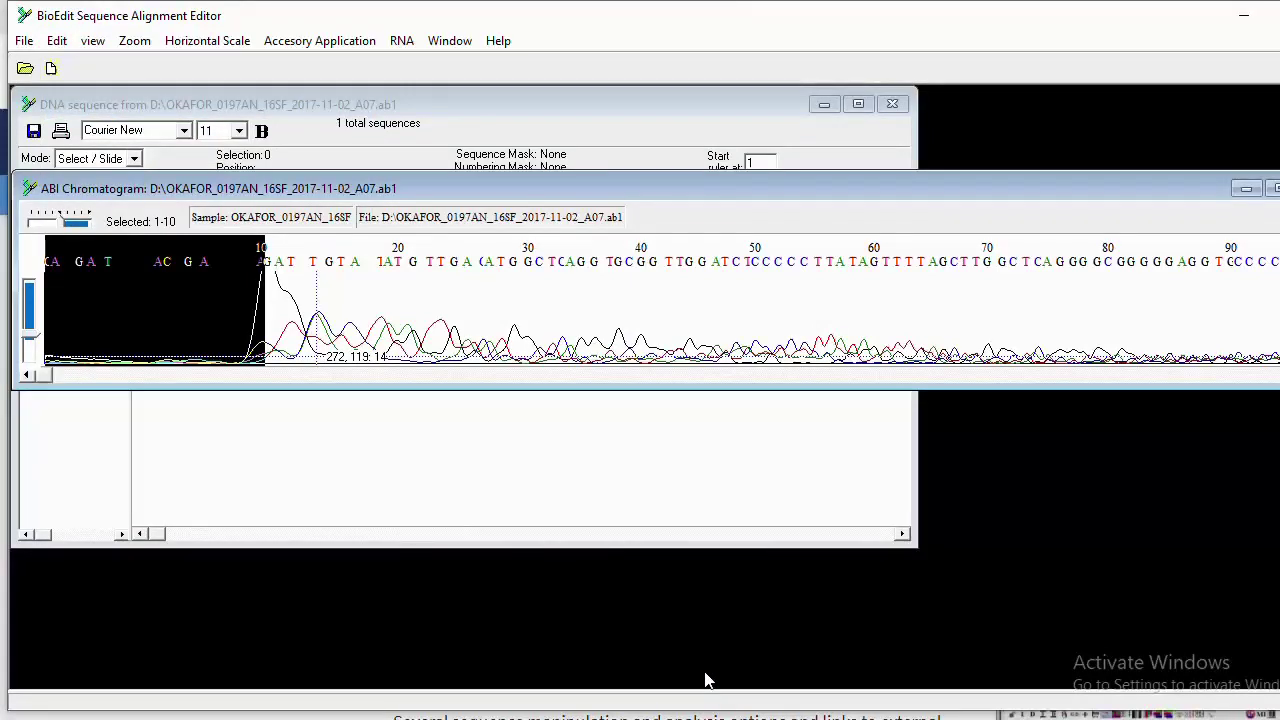
pyautogui.click(261, 262)
pyautogui.click(290, 262)
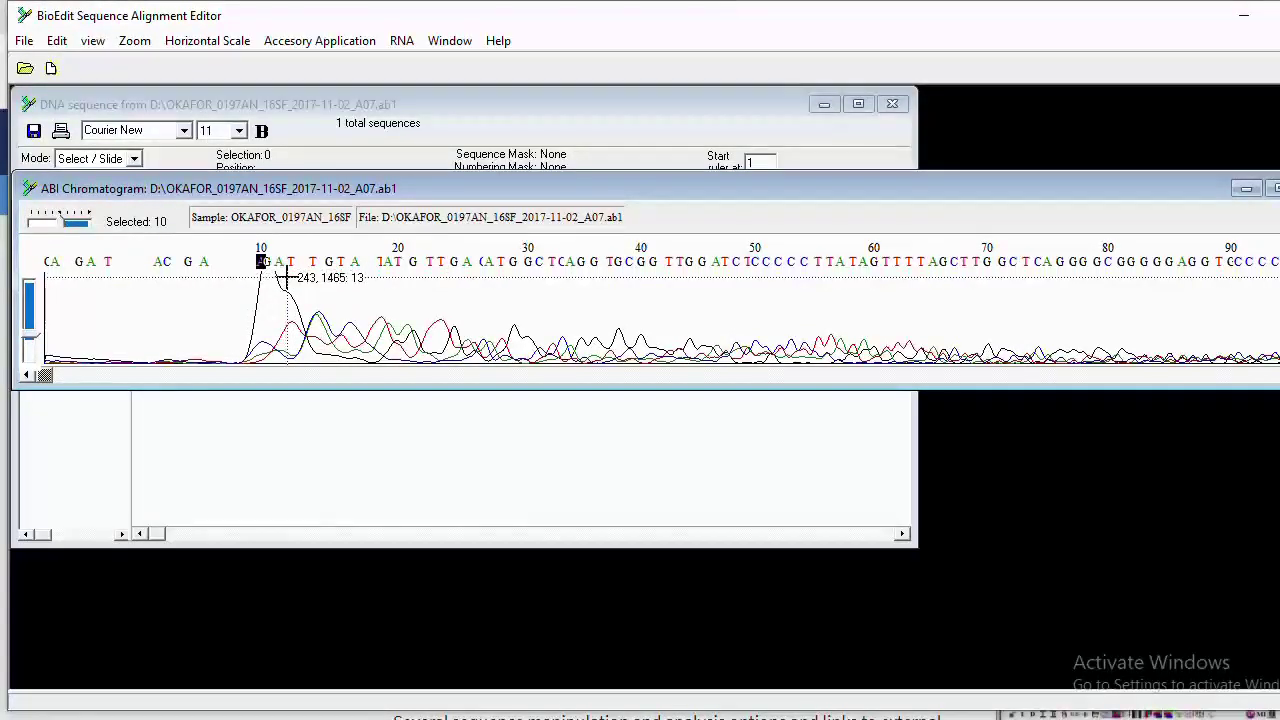
pyautogui.click(60, 44)
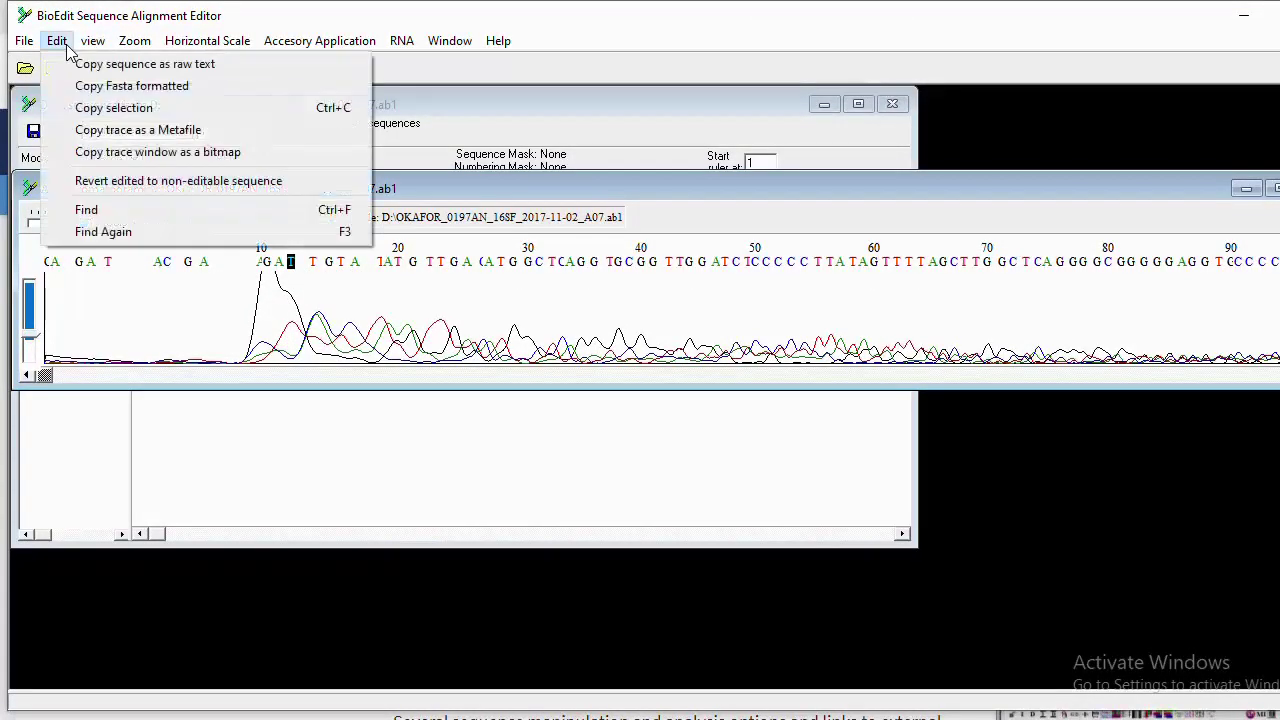
pyautogui.click(168, 64)
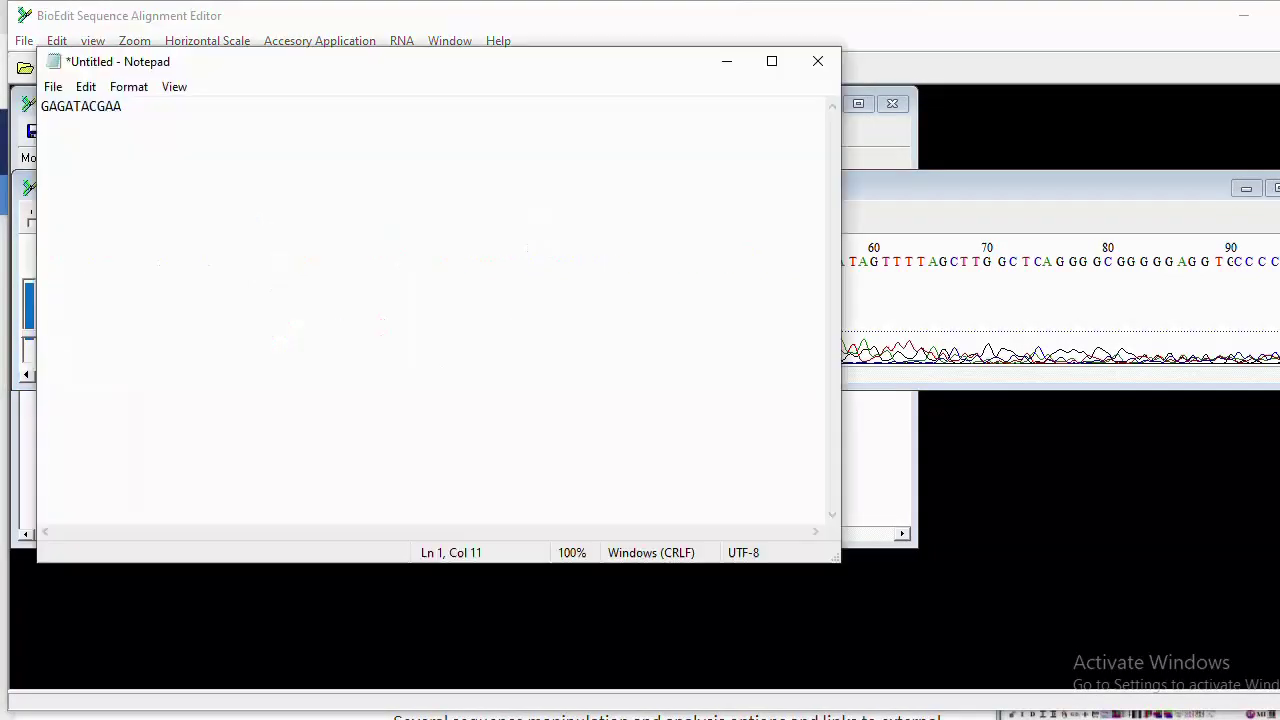
# Replace the GAGATACGAA fragment in Notepad with the full 1180-base trace sequence
pyautogui.press('BackSpace')
pyautogui.press('BackSpace')
pyautogui.press('BackSpace')
pyautogui.press('BackSpace')
pyautogui.press('BackSpace')
pyautogui.press('BackSpace')
pyautogui.press('BackSpace')
pyautogui.press('BackSpace')
pyautogui.press('BackSpace')
pyautogui.press('BackSpace')
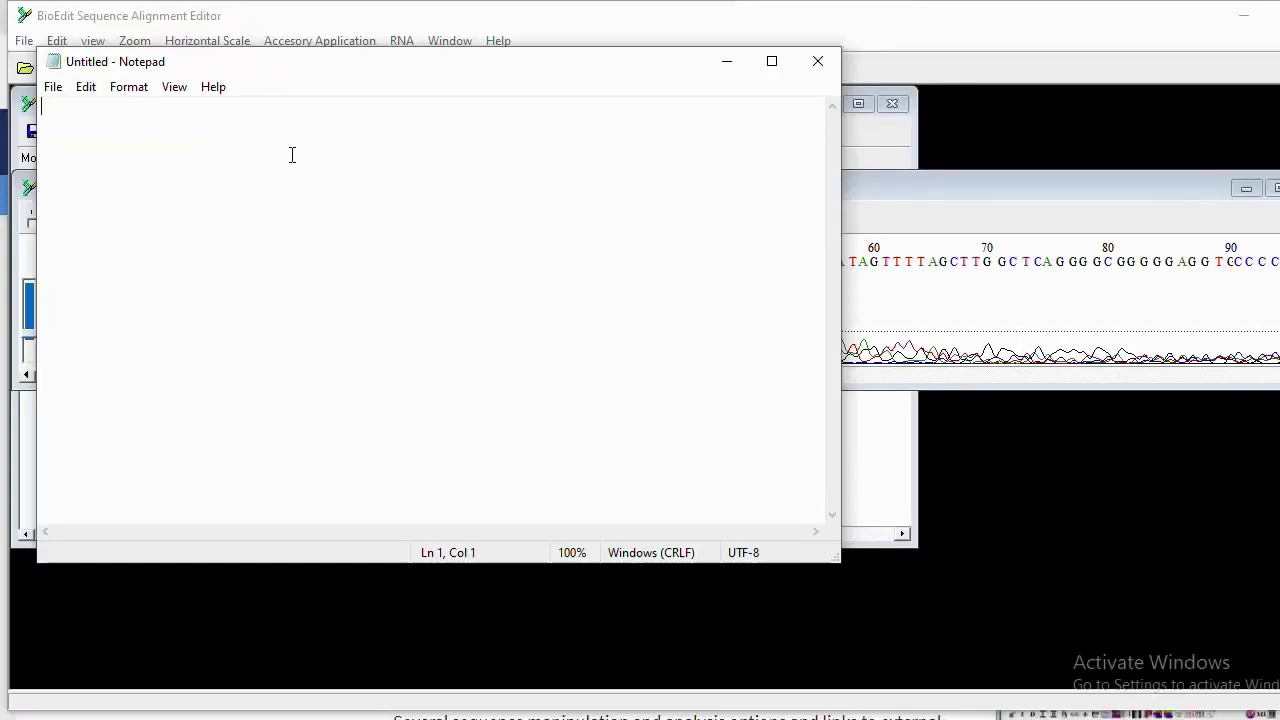
pyautogui.hotkey('ctrl', 'v')
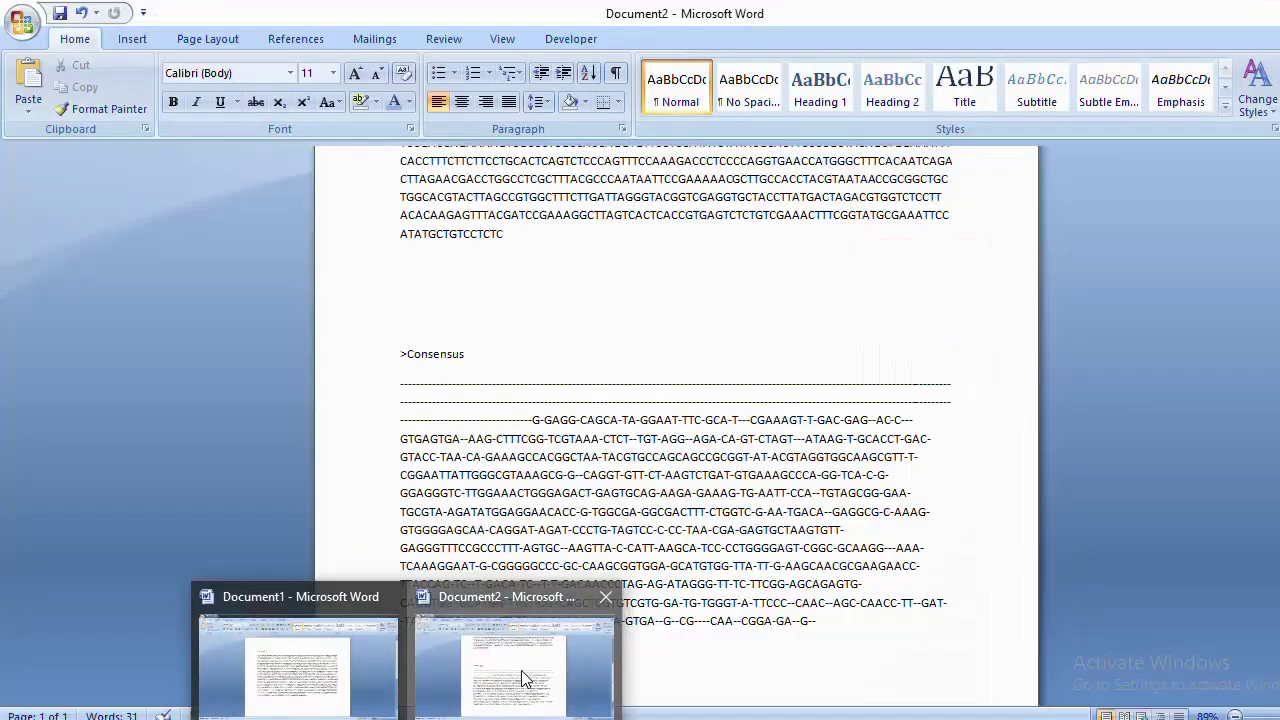
pyautogui.click(491, 690)
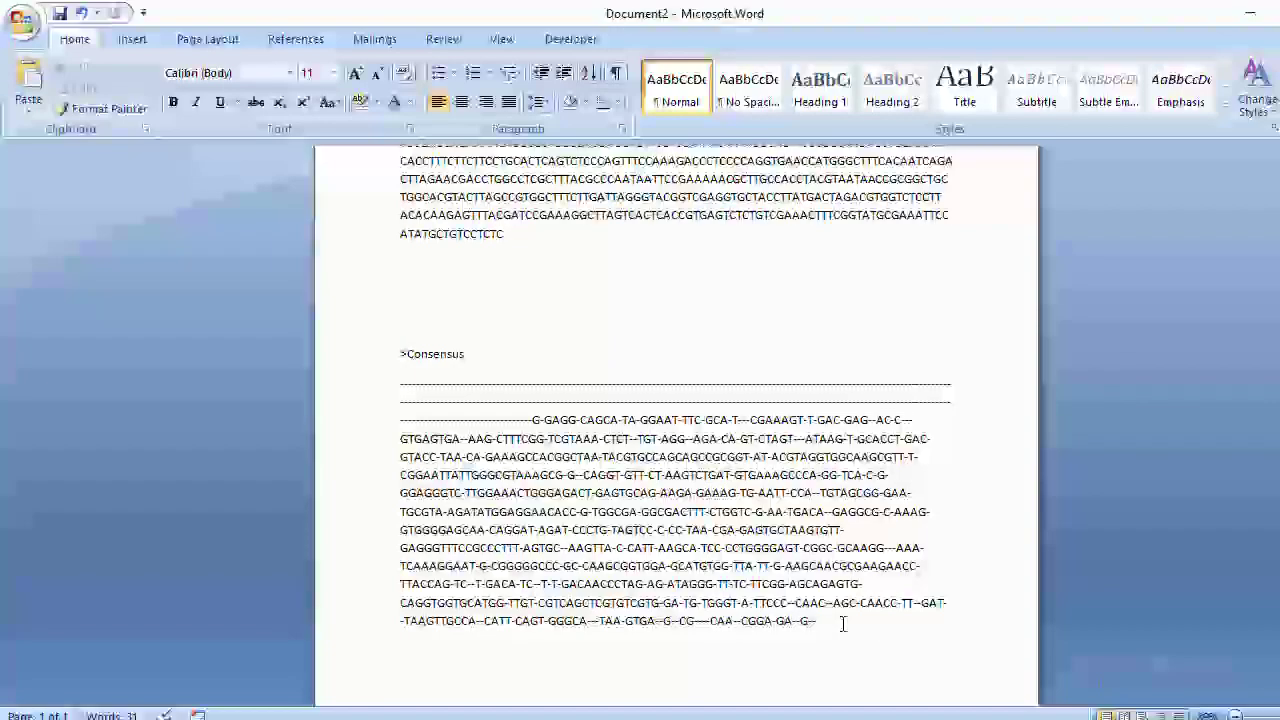
# Paste the full trace sequence into a new Word document, Document3
pyautogui.hotkey('ctrl', 'n')
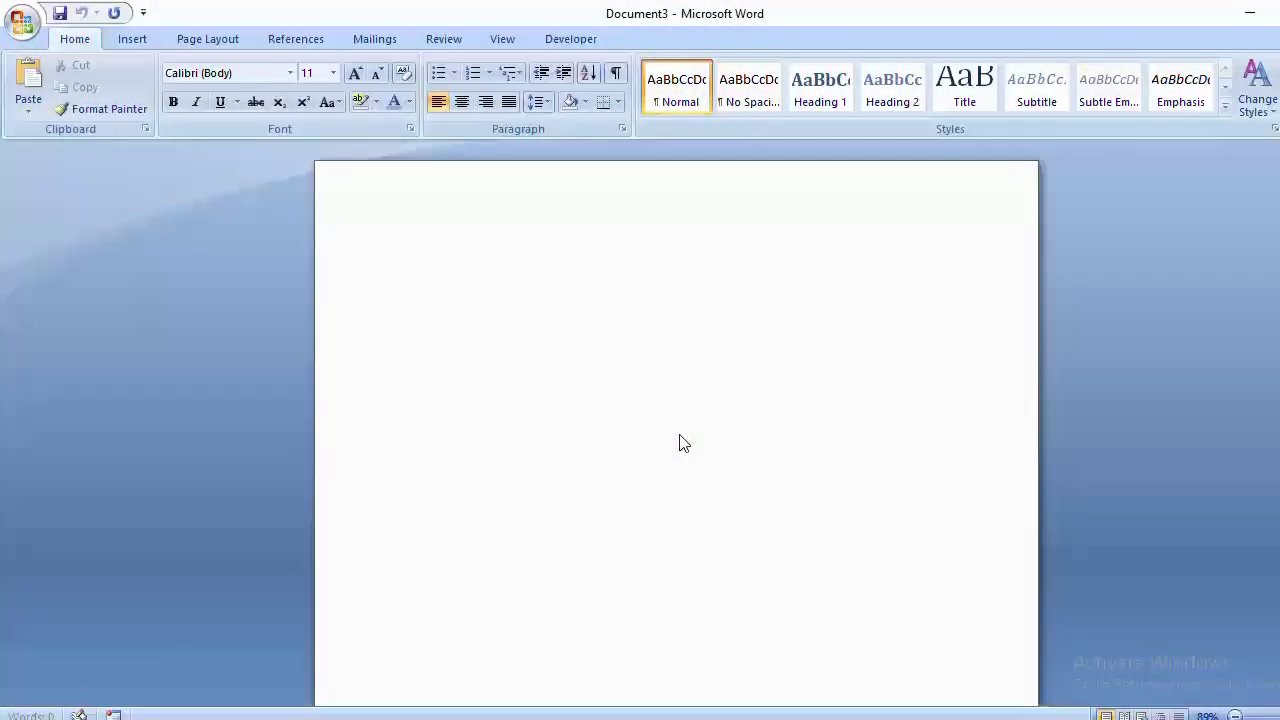
pyautogui.hotkey('ctrl', 'v')
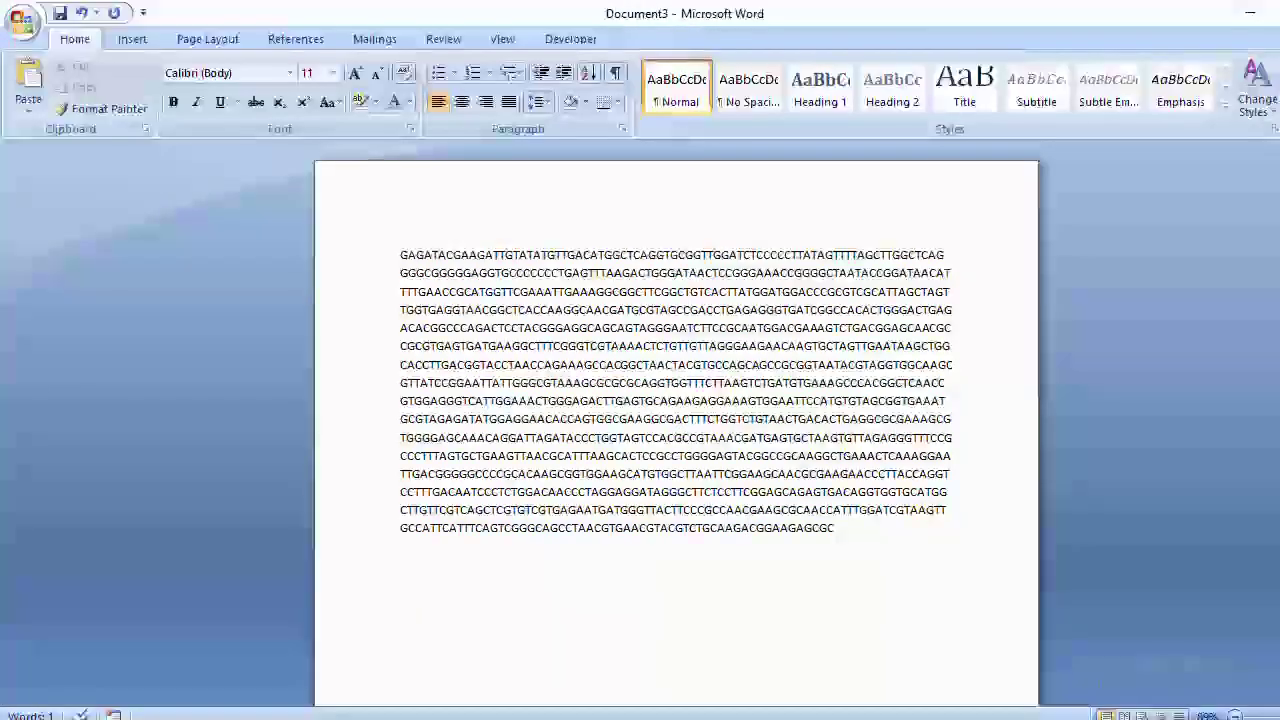
pyautogui.hotkey('alt', 'Tab')
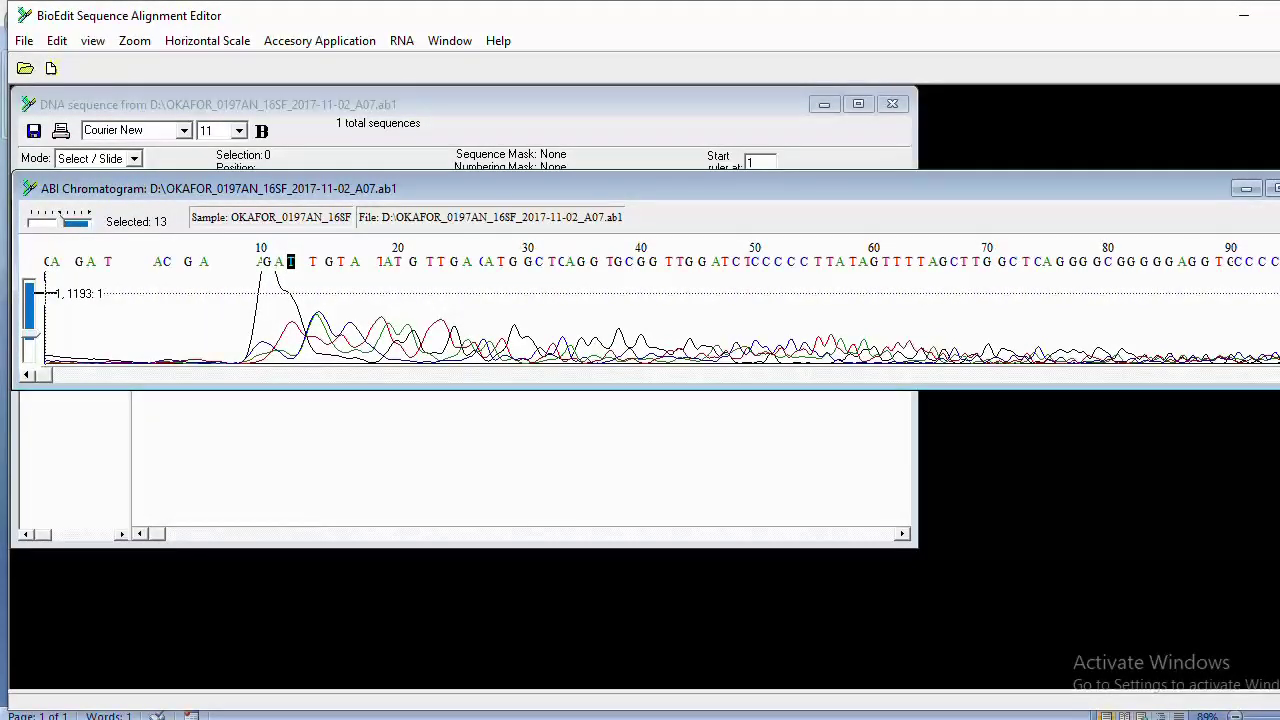
# Copy the chromatogram's first nine bases and paste them into Notepad
pyautogui.moveTo(45, 293); pyautogui.dragTo(259, 302)
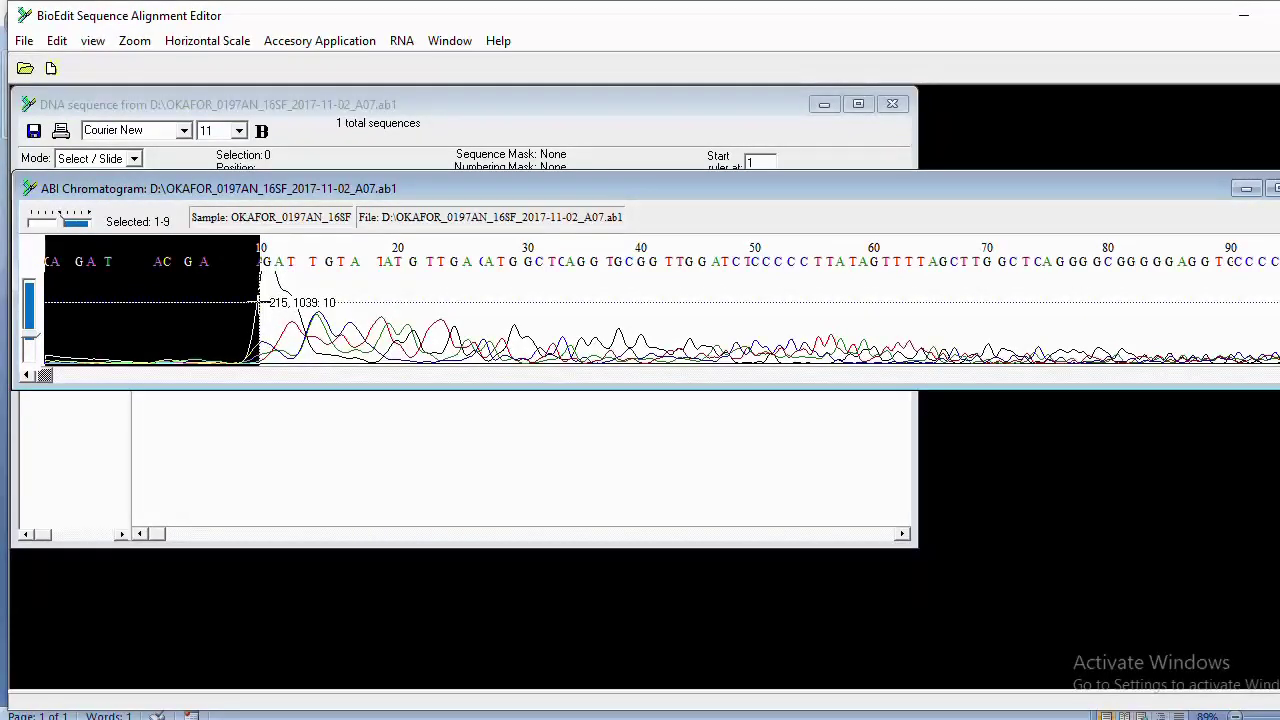
pyautogui.click(91, 41)
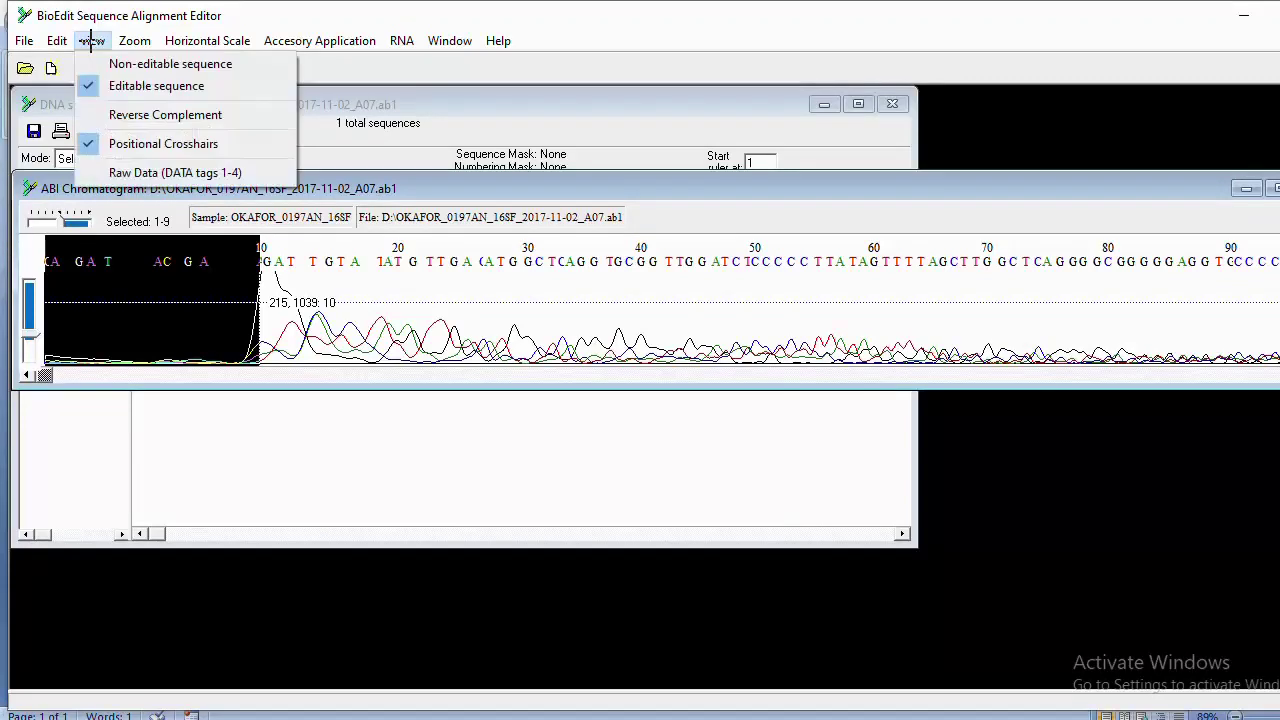
pyautogui.moveTo(58, 41)
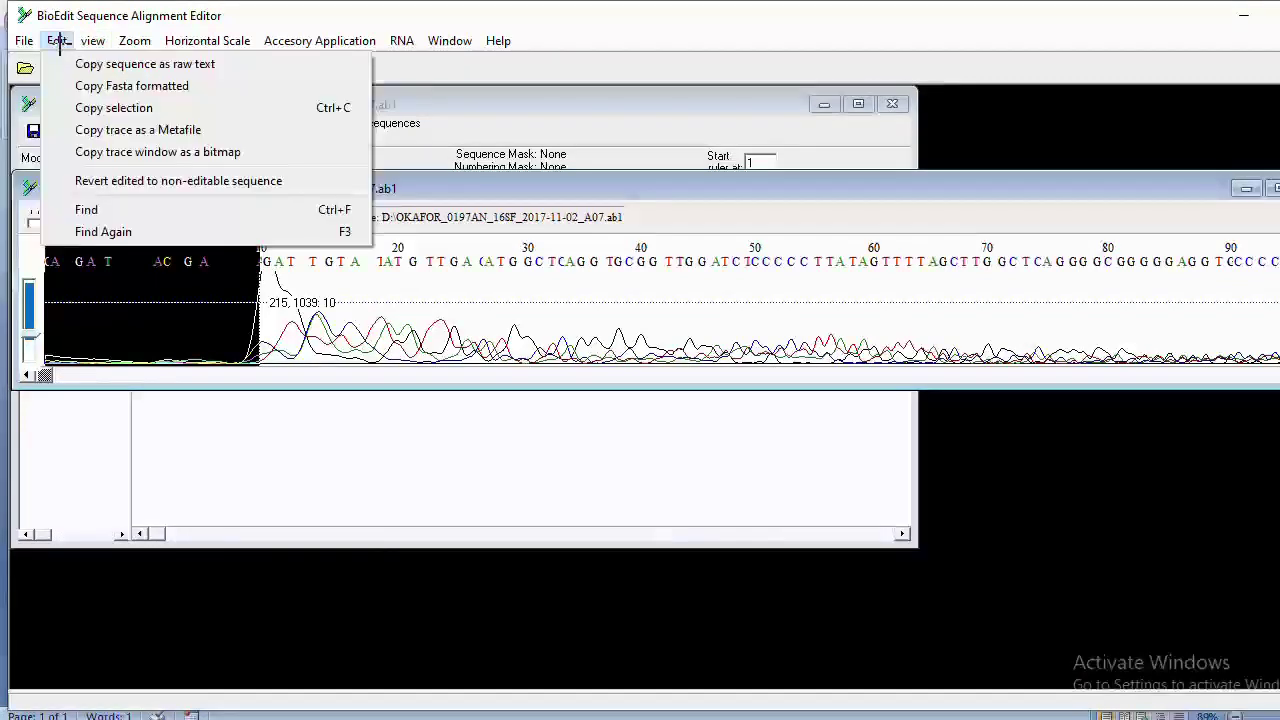
pyautogui.click(90, 108)
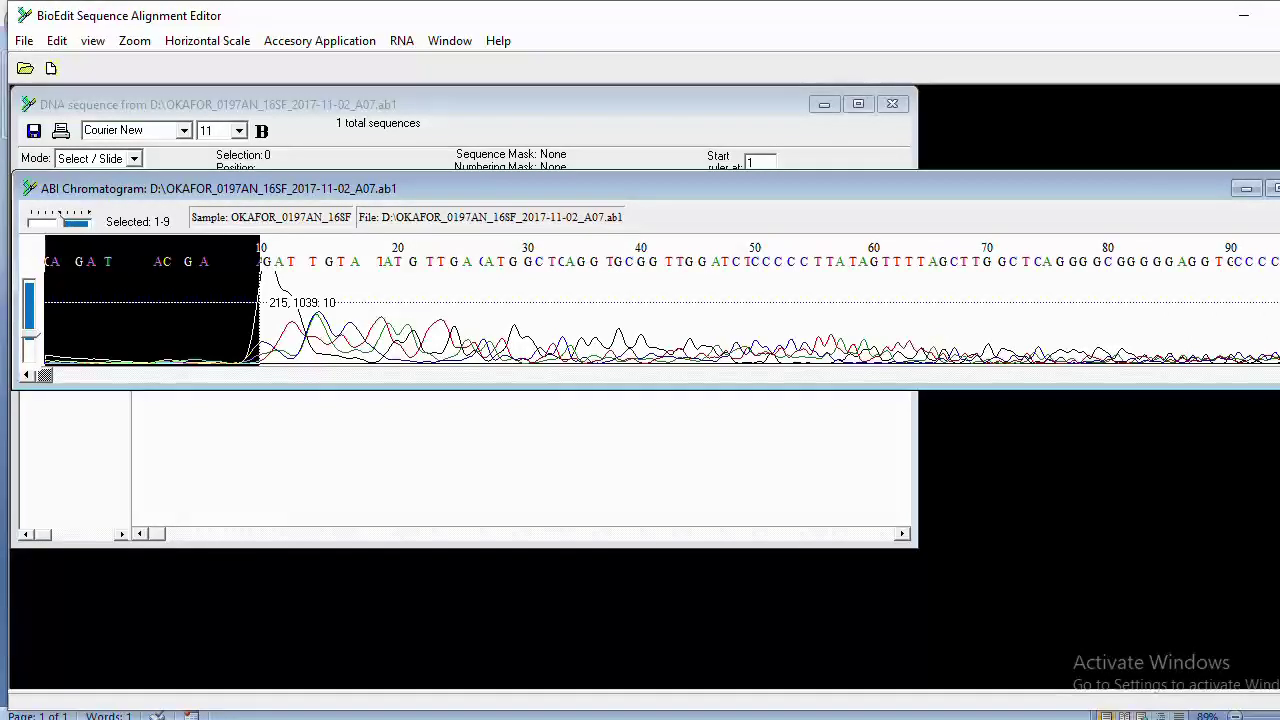
pyautogui.hotkey('alt', 'Tab')
pyautogui.hotkey('ctrl', 'v')
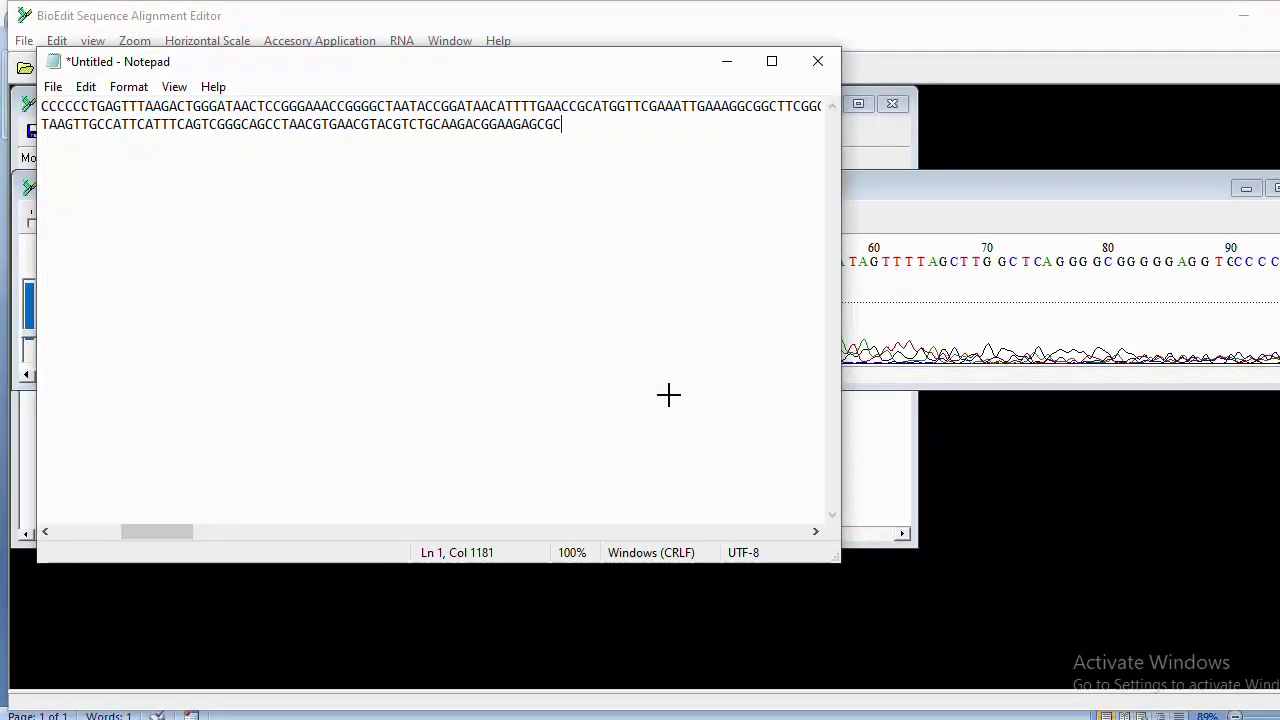
# Search the Notepad sequence for GAGATACGA, find no match, and bring Word's Document3 forward
pyautogui.hotkey('ctrl', 'f')
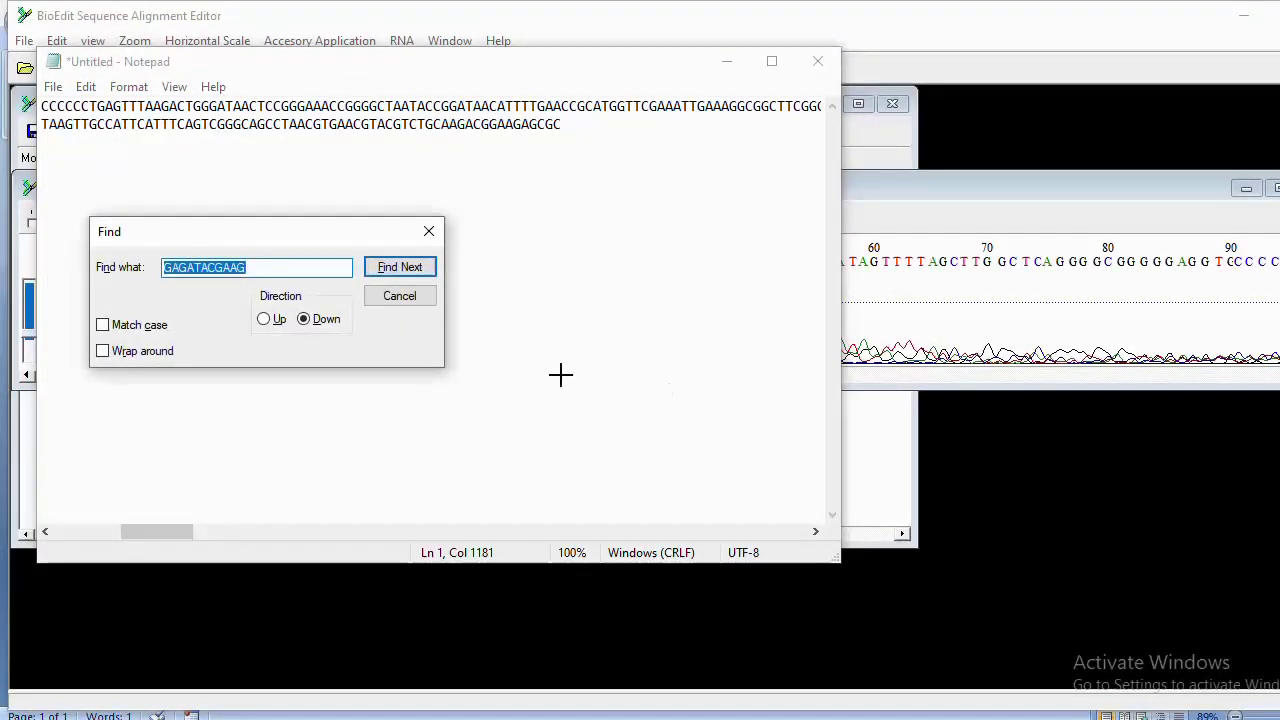
pyautogui.press('BackSpace')
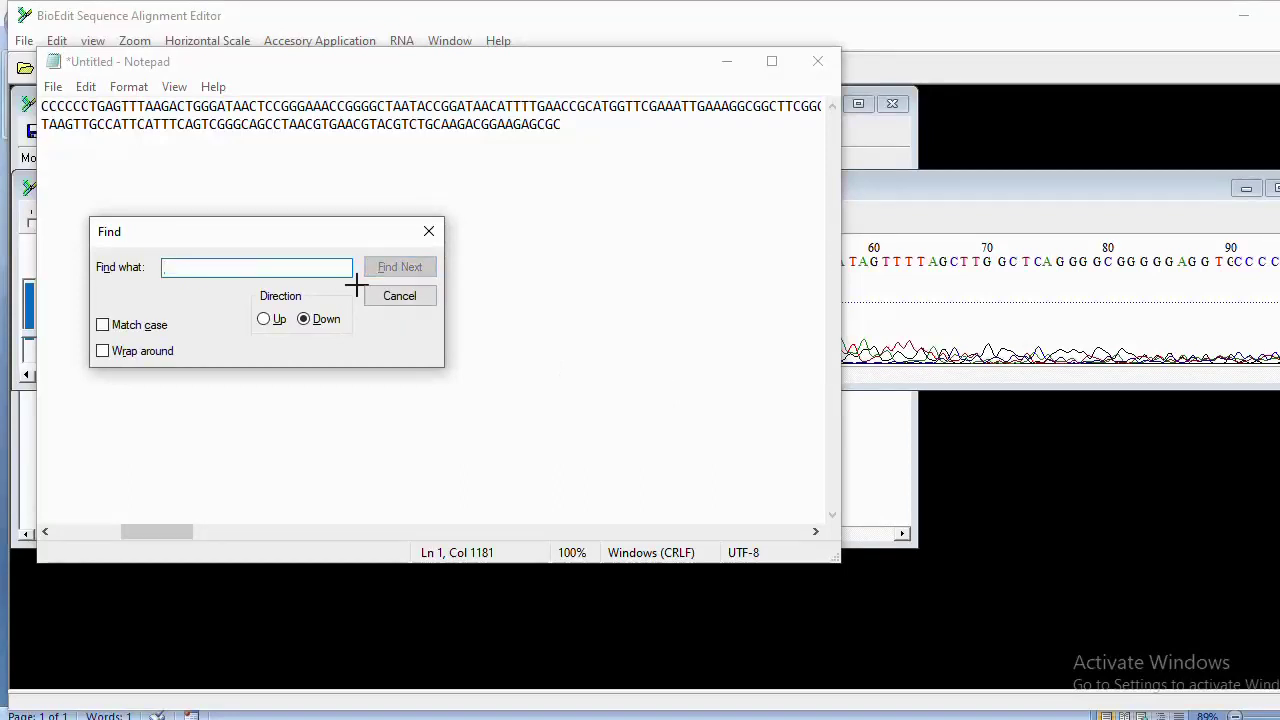
pyautogui.hotkey('ctrl', 'v')
pyautogui.click(388, 270)
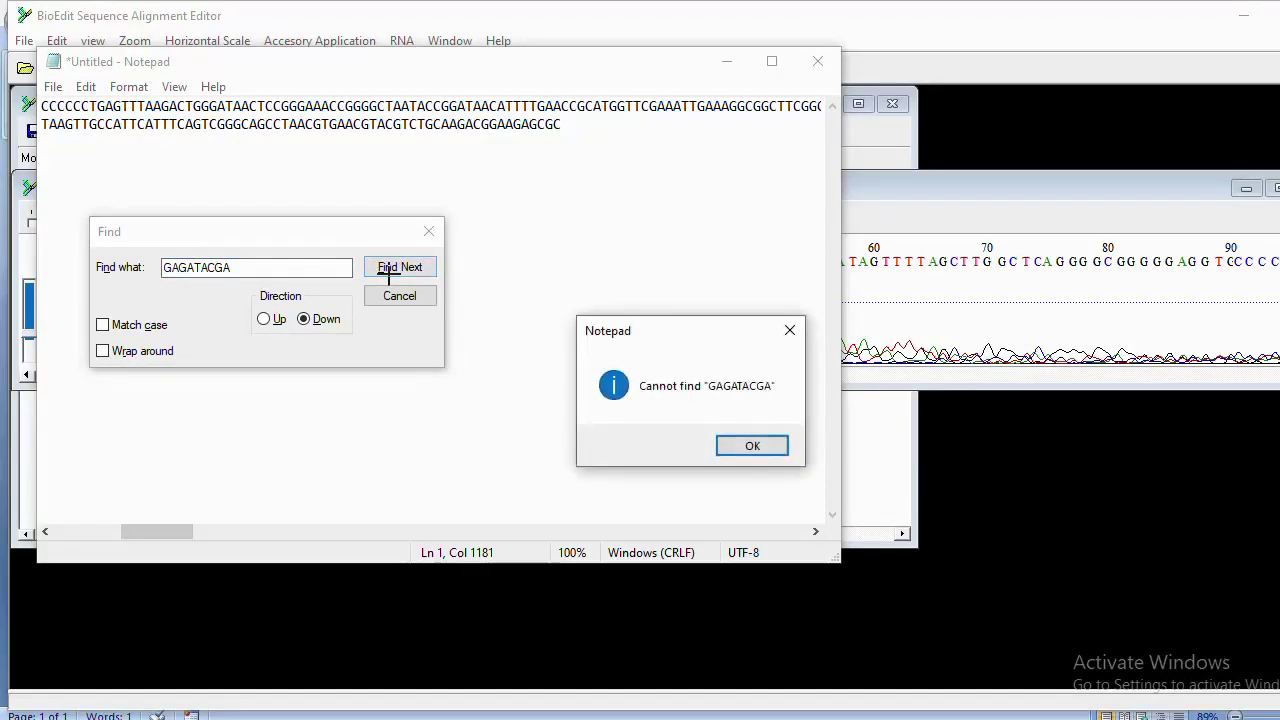
pyautogui.click(737, 444)
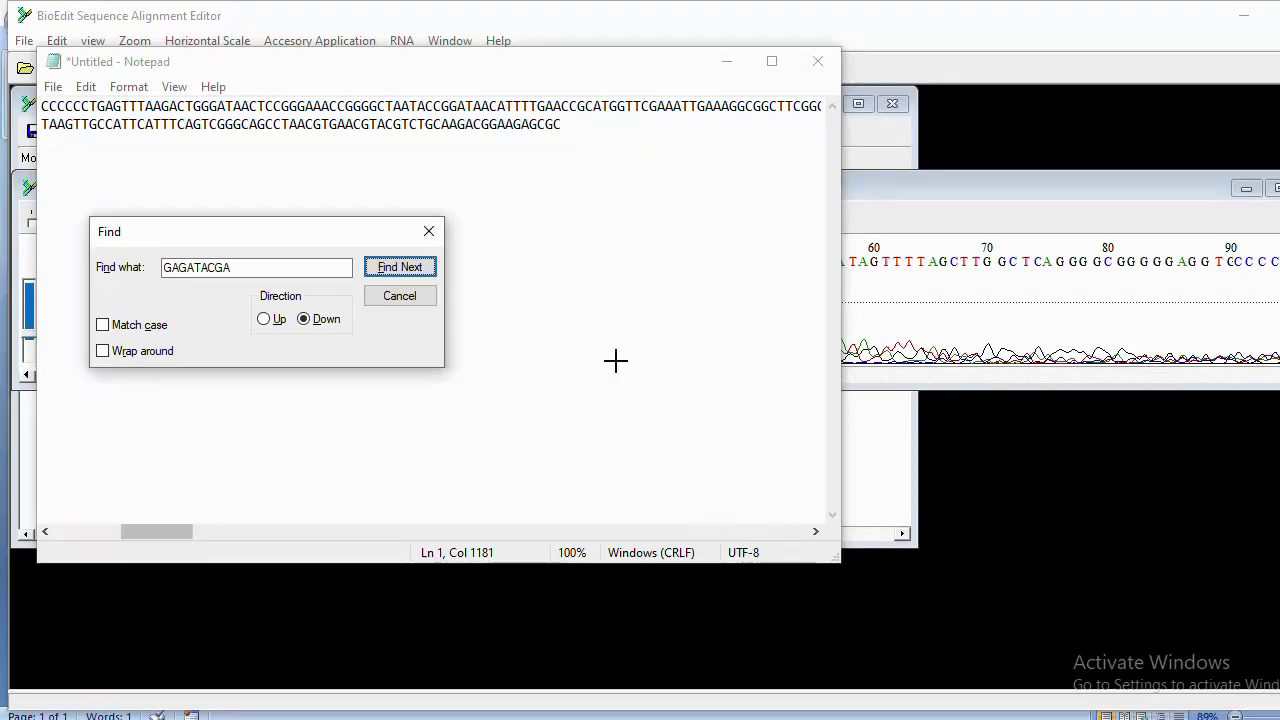
pyautogui.click(394, 296)
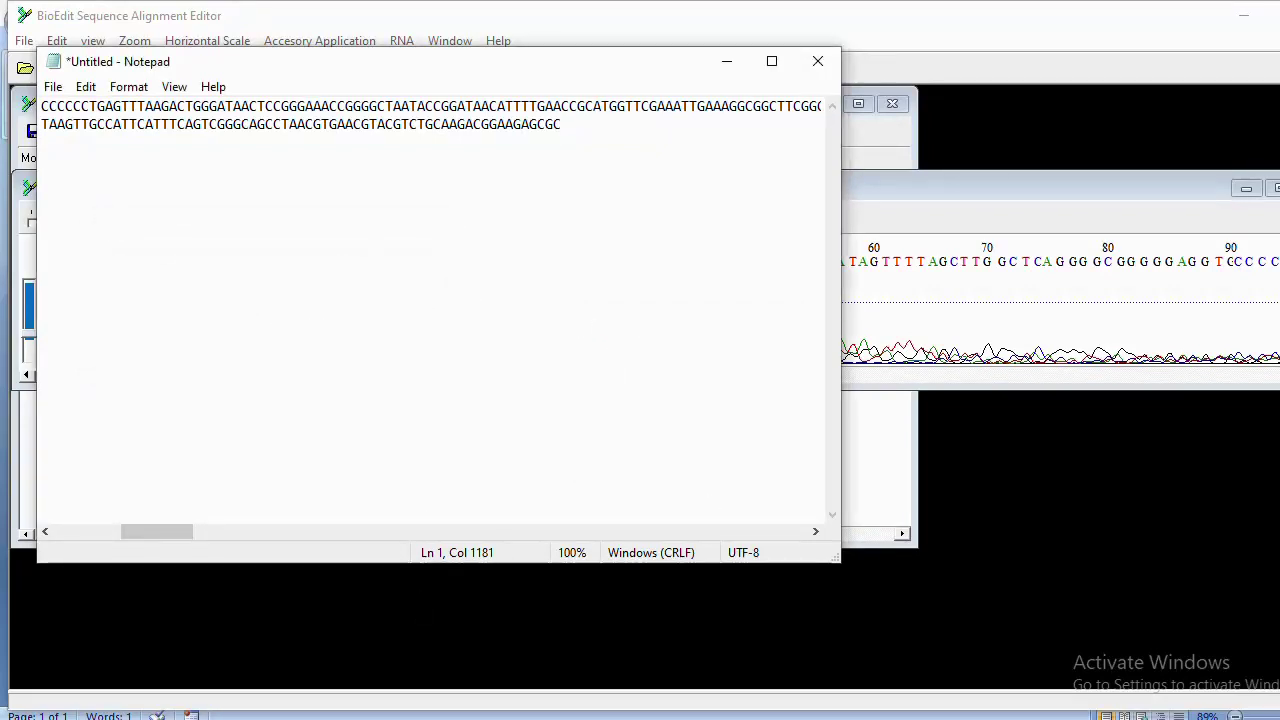
pyautogui.click(576, 671)
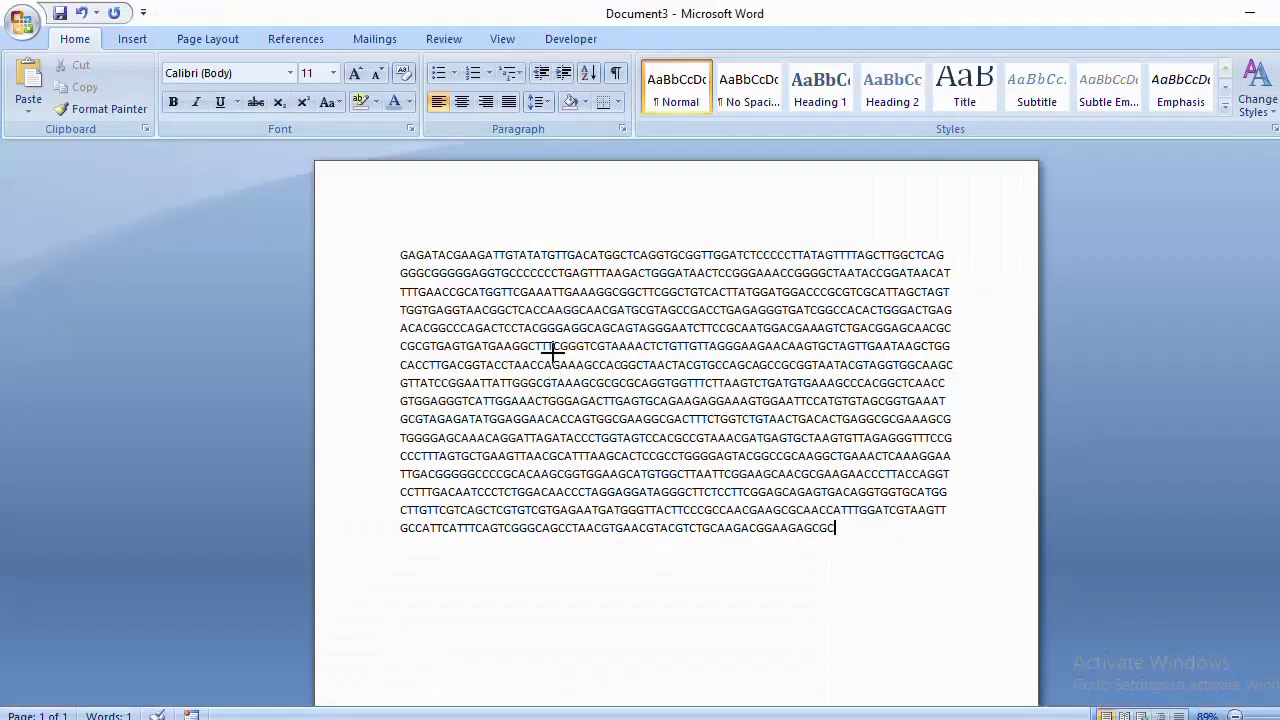
# Find GAGATACGA at the start of Document3's sequence, delete it, and return to BioEdit
pyautogui.hotkey('ctrl', 'f')
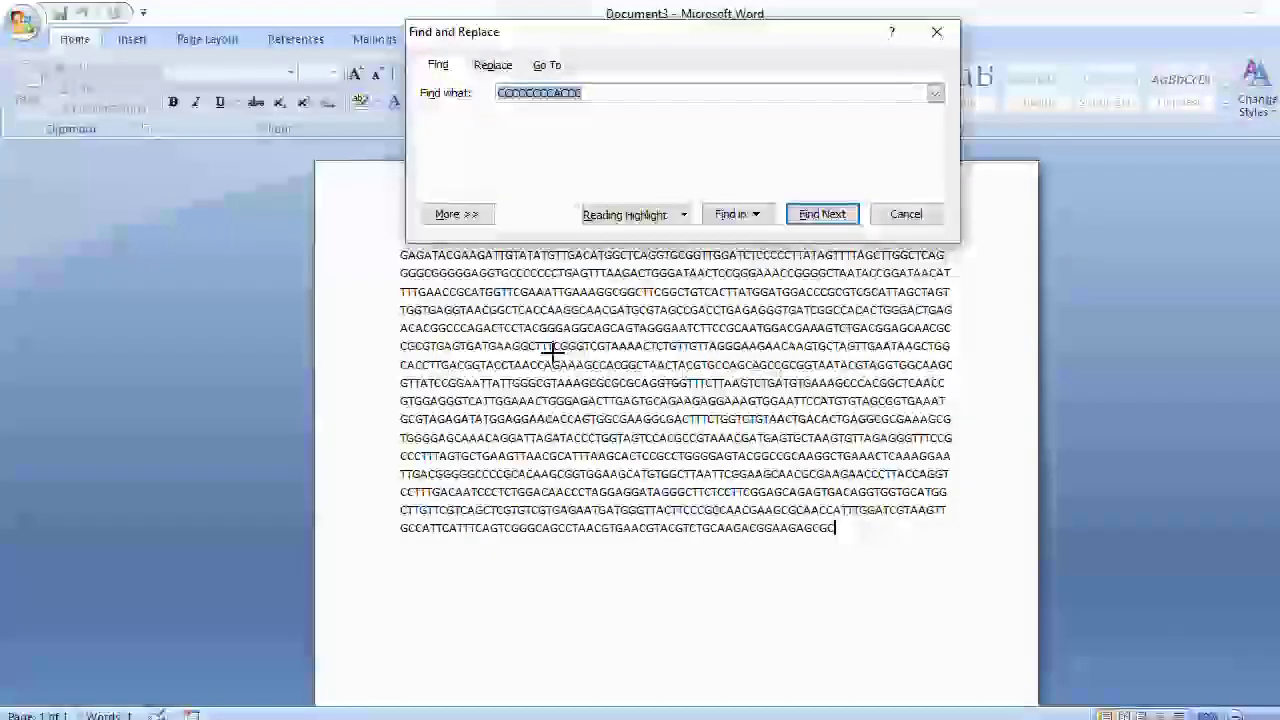
pyautogui.write('GAGATACGA')
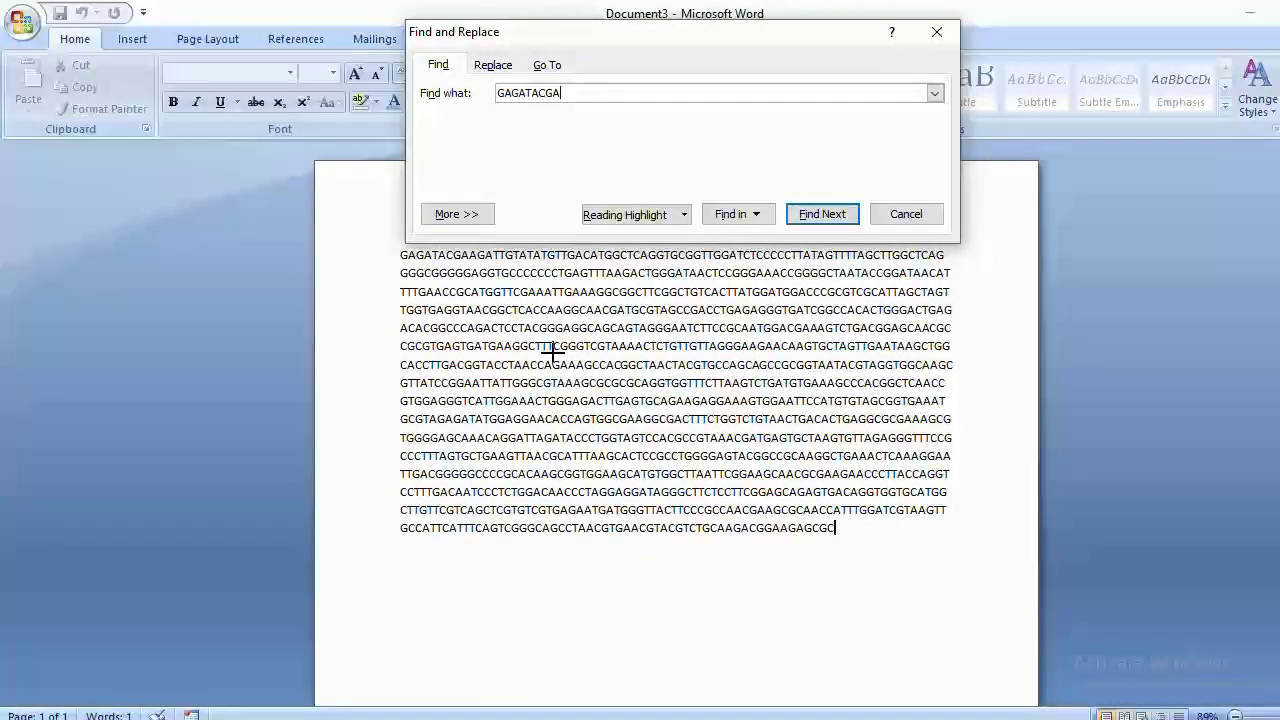
pyautogui.click(815, 214)
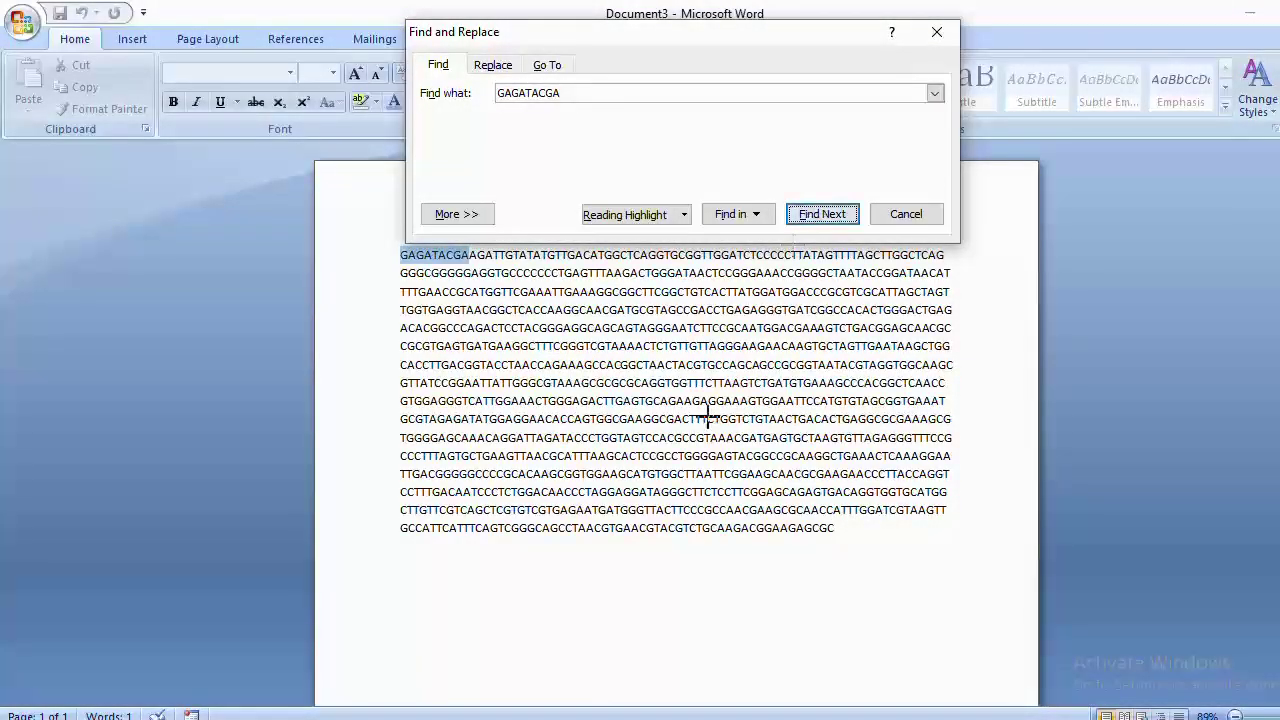
pyautogui.click(907, 214)
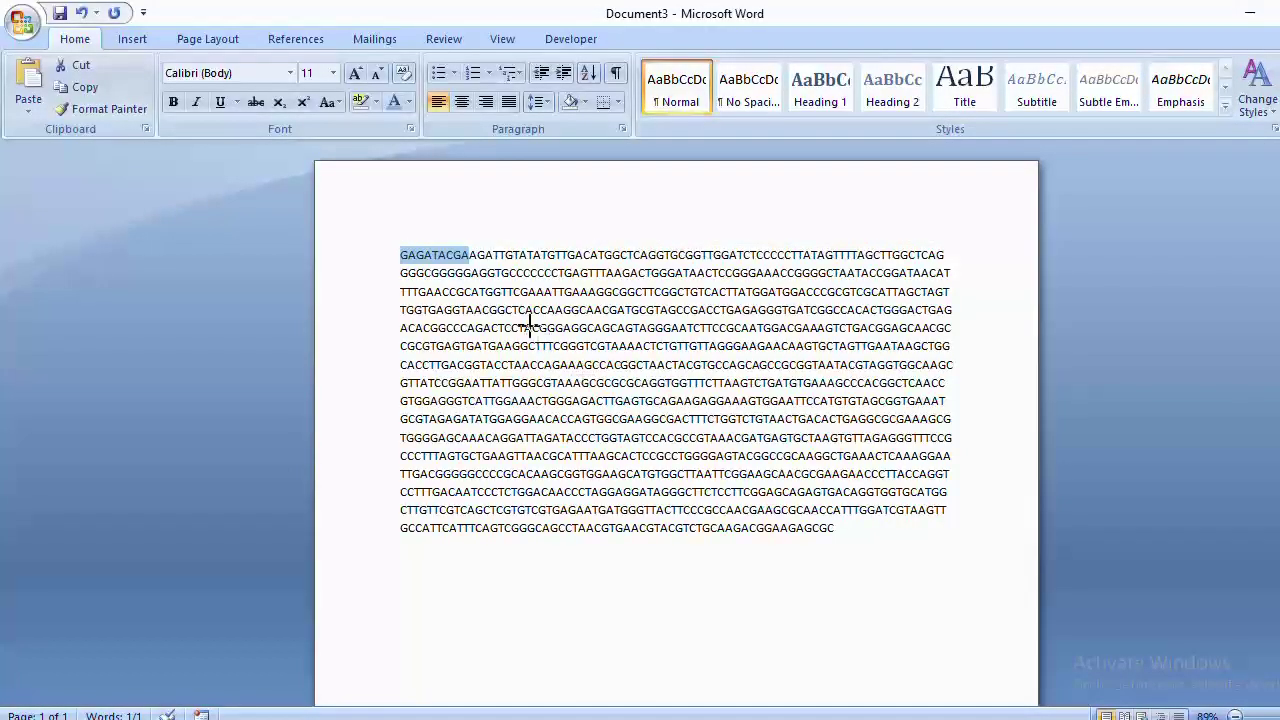
pyautogui.press('Delete')
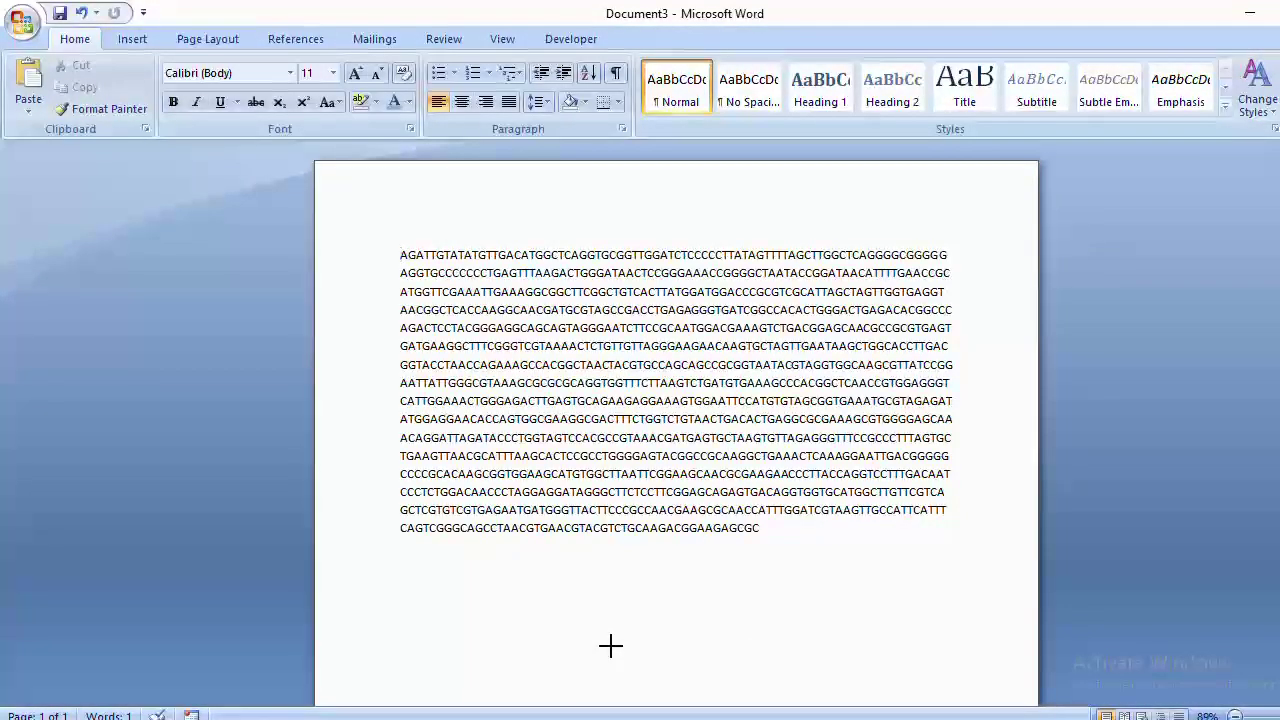
pyautogui.hotkey('alt', 'Tab')
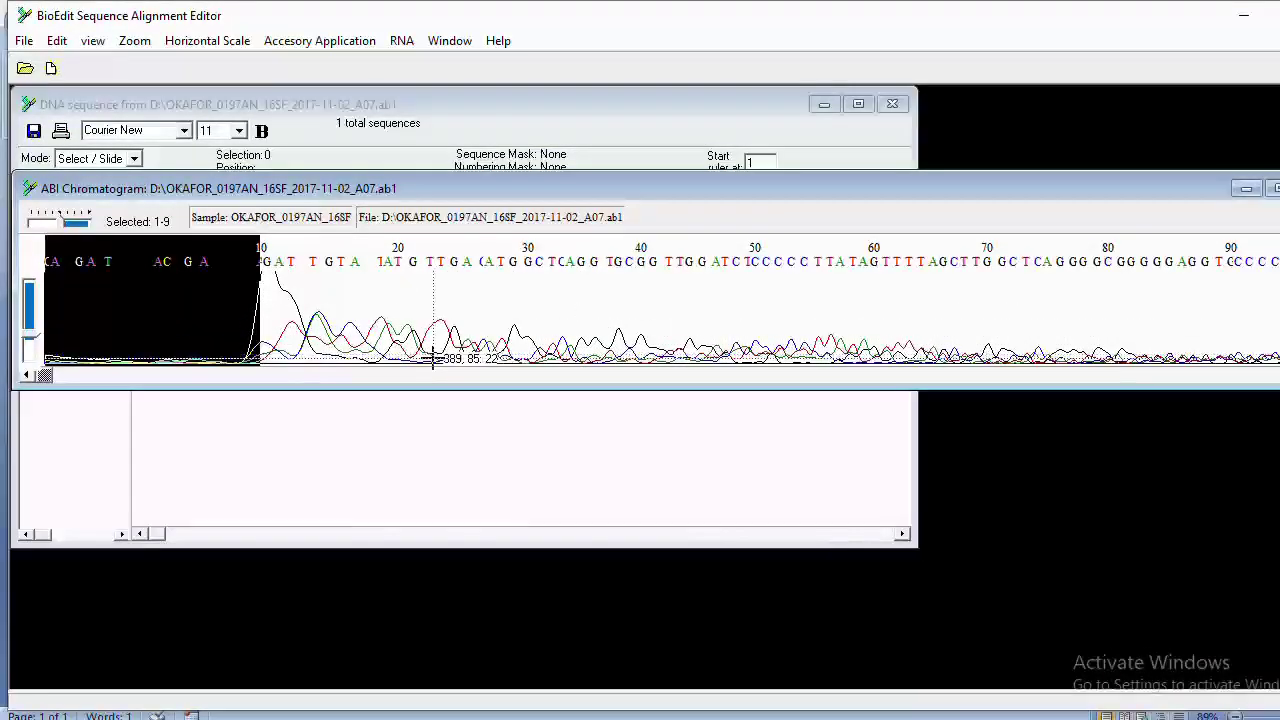
# Select base 19 and enlarge the trace peaks in the forward-read chromatogram
pyautogui.click(392, 340)
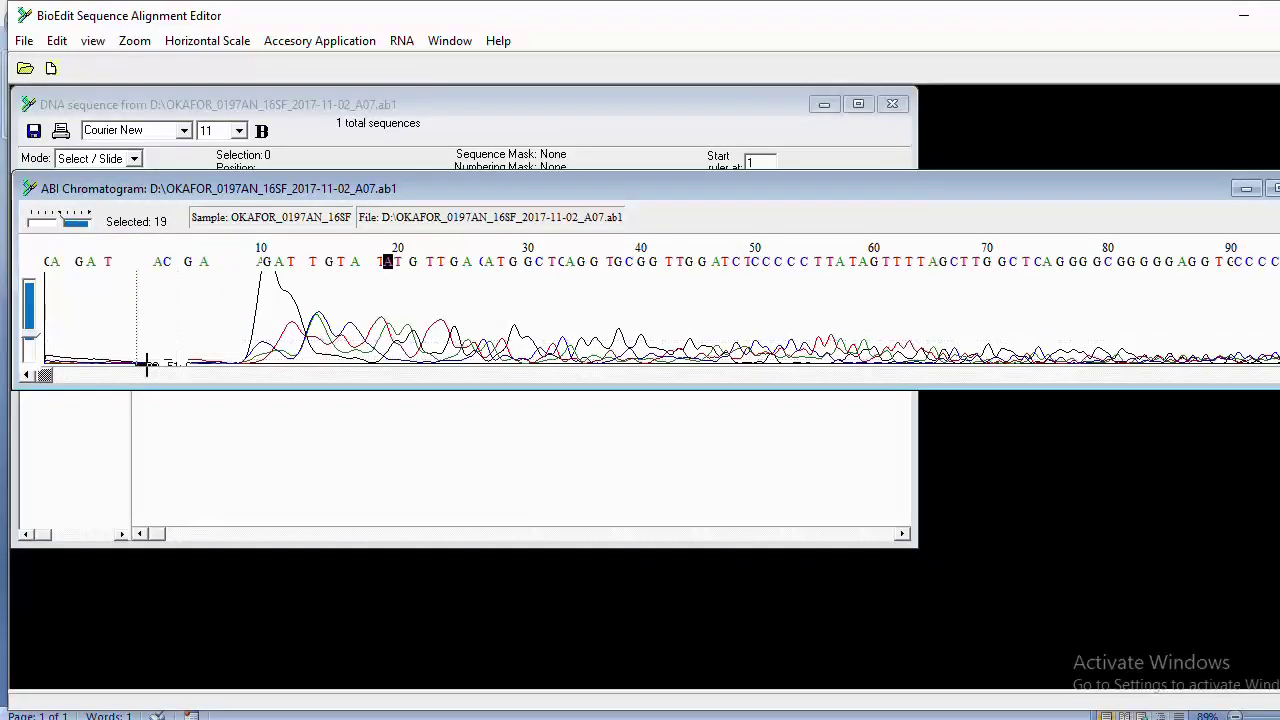
pyautogui.moveTo(48, 378); pyautogui.dragTo(113, 375)
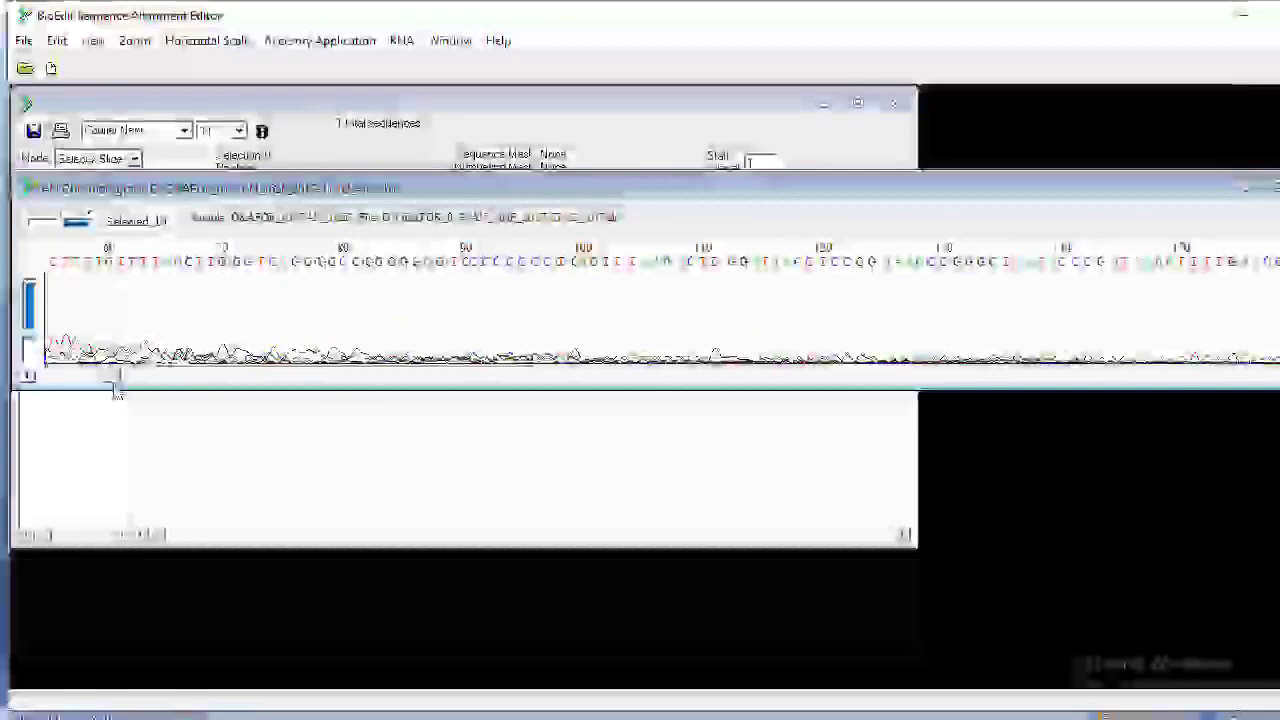
pyautogui.moveTo(35, 340); pyautogui.dragTo(33, 334)
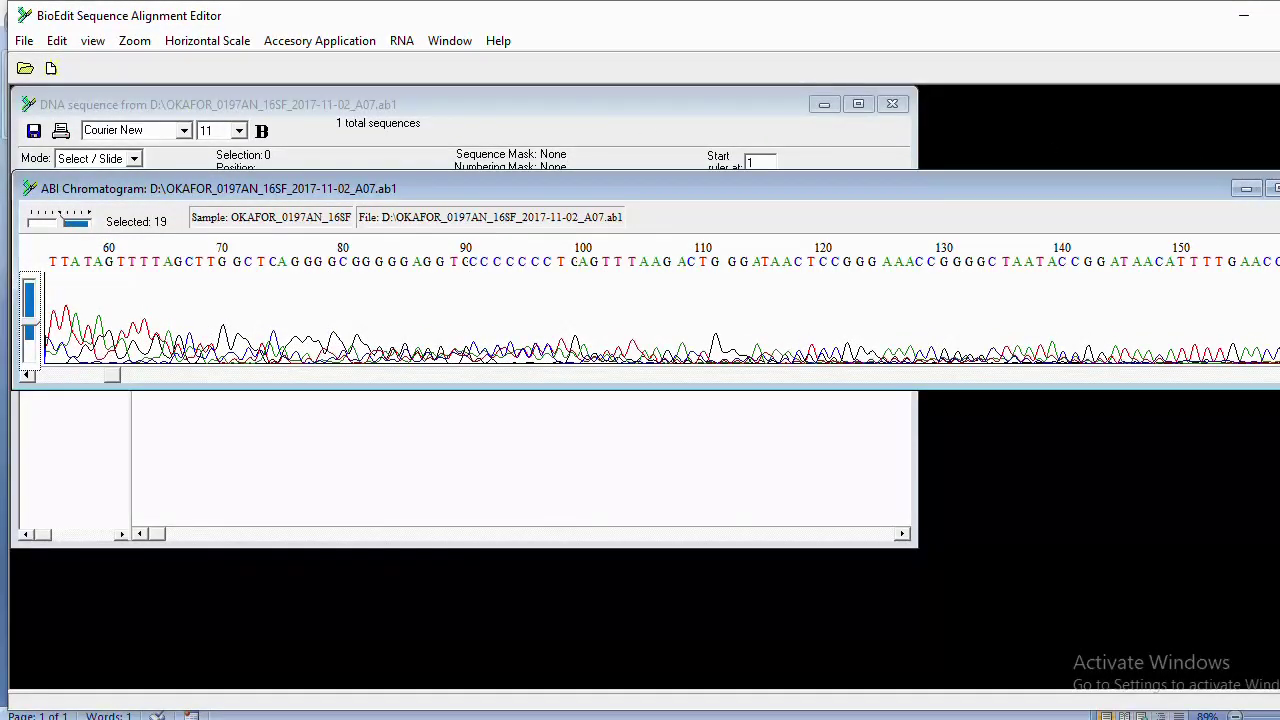
# Close the forward chromatogram and its sequence window, discarding changes to Untitled
pyautogui.click(1275, 188)
pyautogui.click(892, 105)
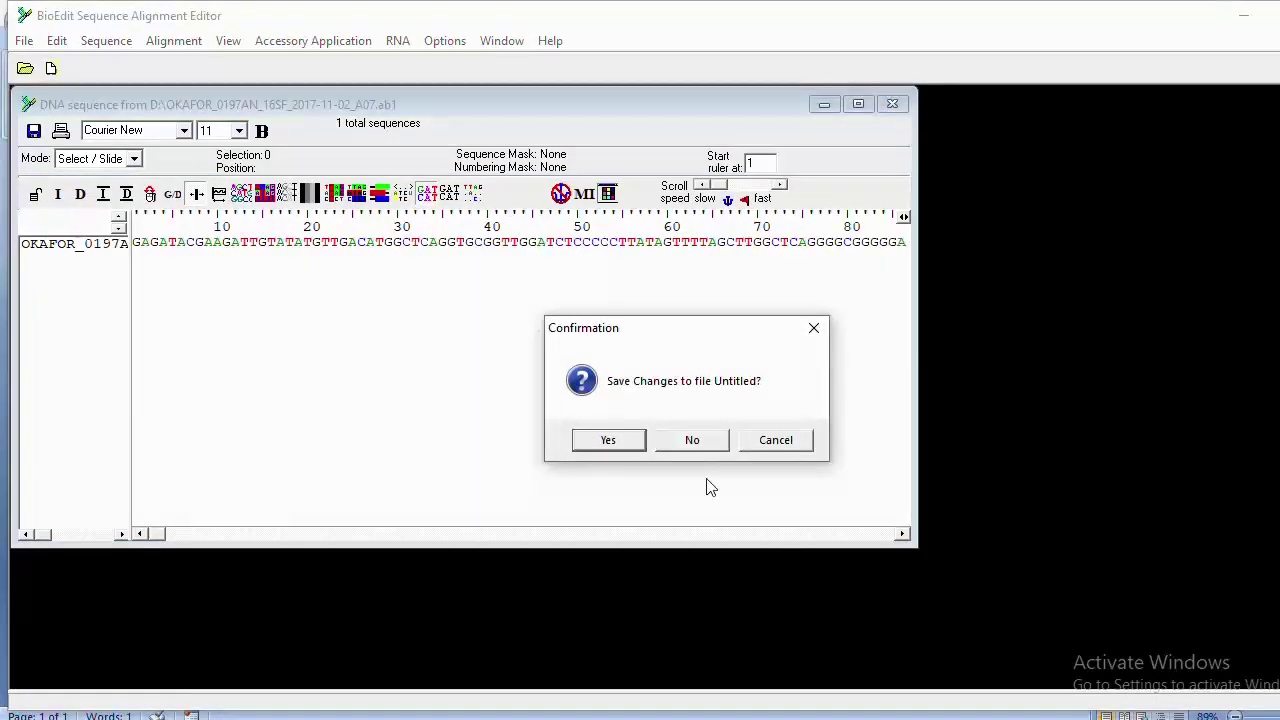
pyautogui.click(696, 441)
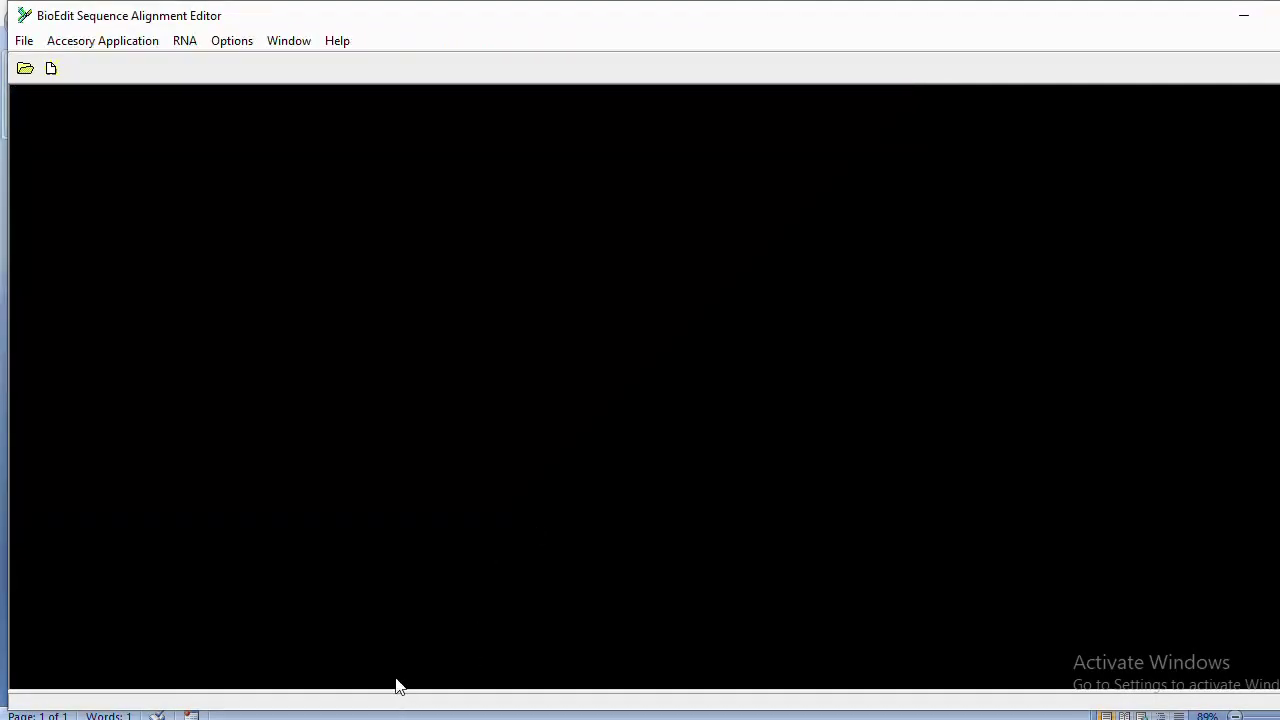
# Open the 16SR_2017-11-02_B07 reverse-read trace from USB Drive (D:)
pyautogui.click(25, 68)
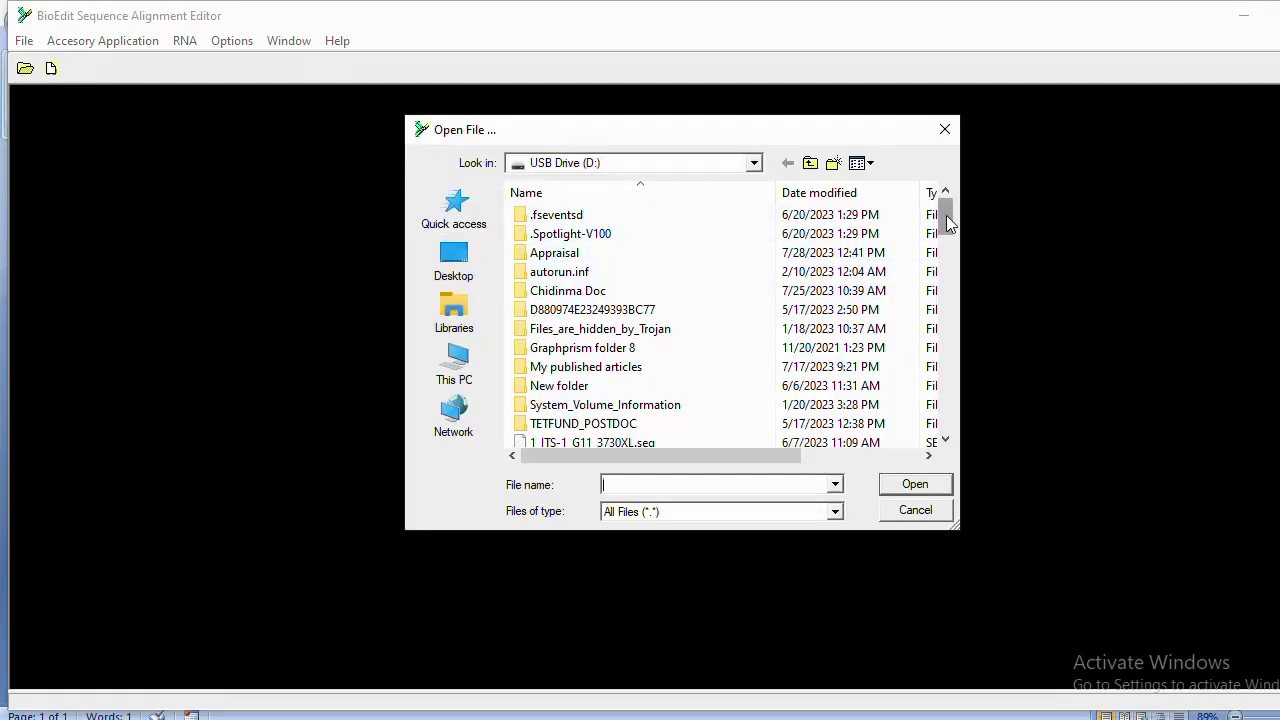
pyautogui.moveTo(946, 215); pyautogui.dragTo(945, 372)
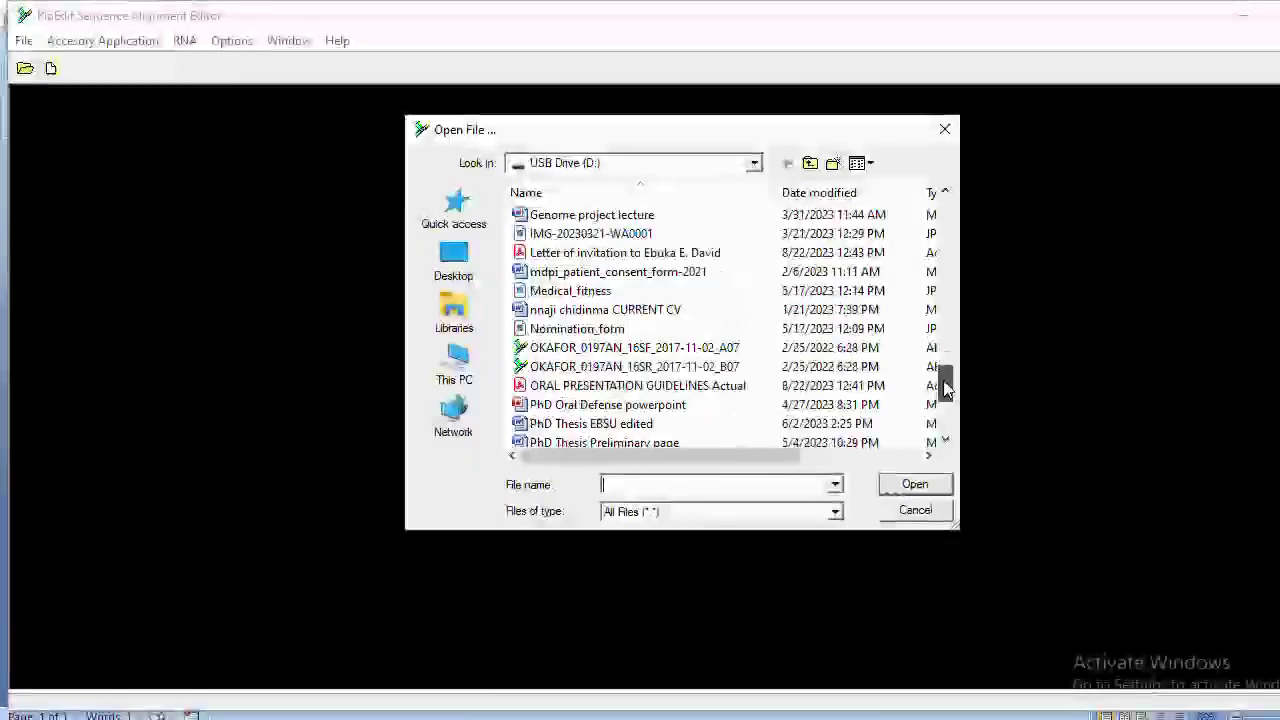
pyautogui.click(722, 366)
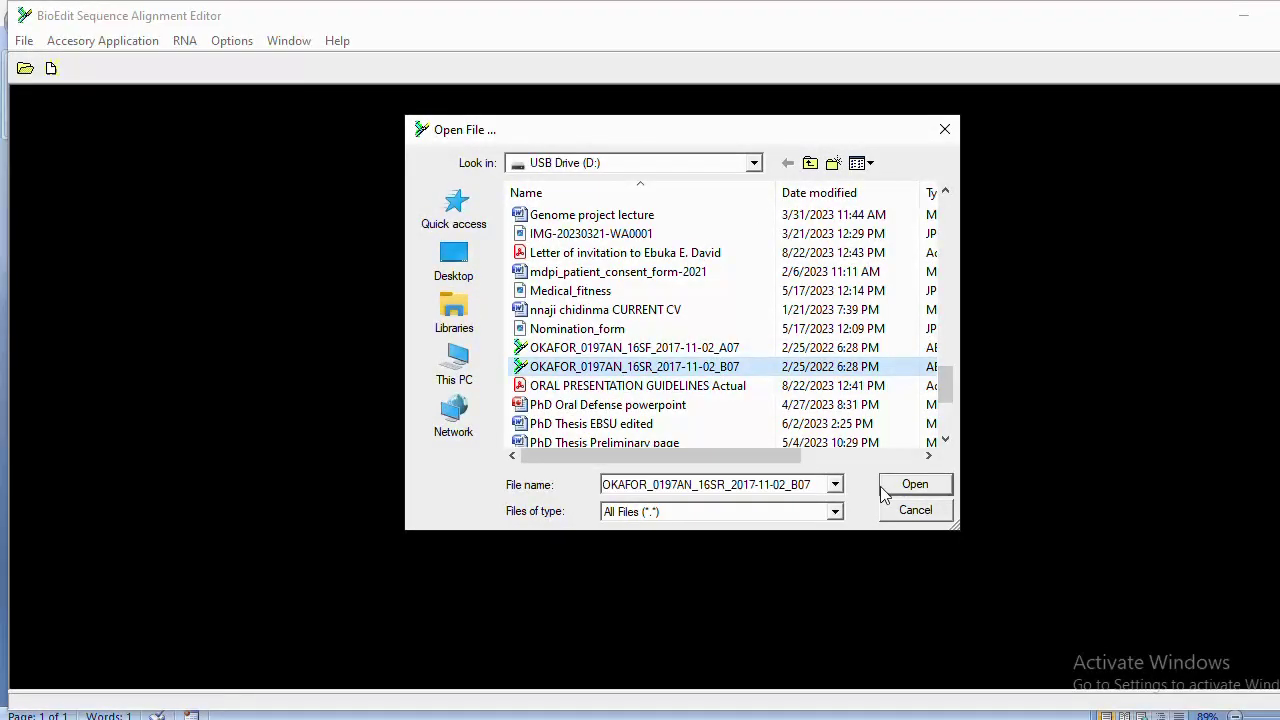
pyautogui.click(912, 486)
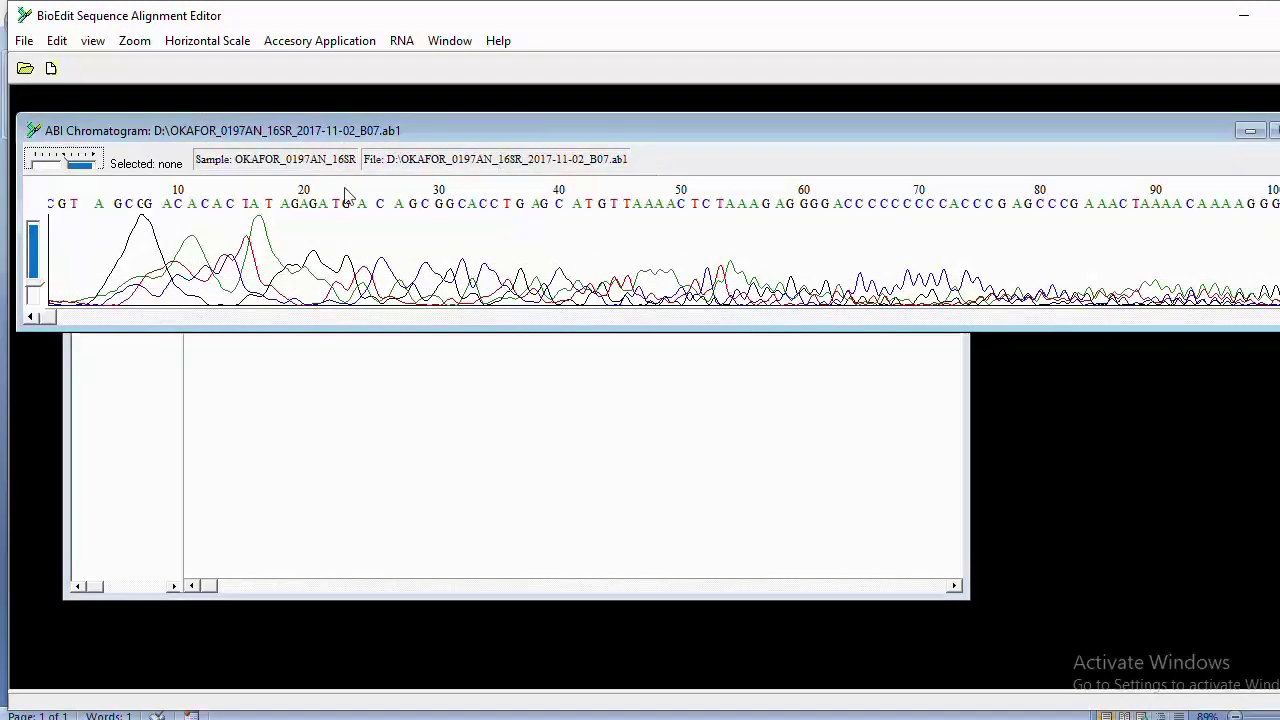
# Convert the B07 trace to an editable sequence with View > Editable sequence and mark bases 64–82
pyautogui.click(92, 40)
pyautogui.click(128, 87)
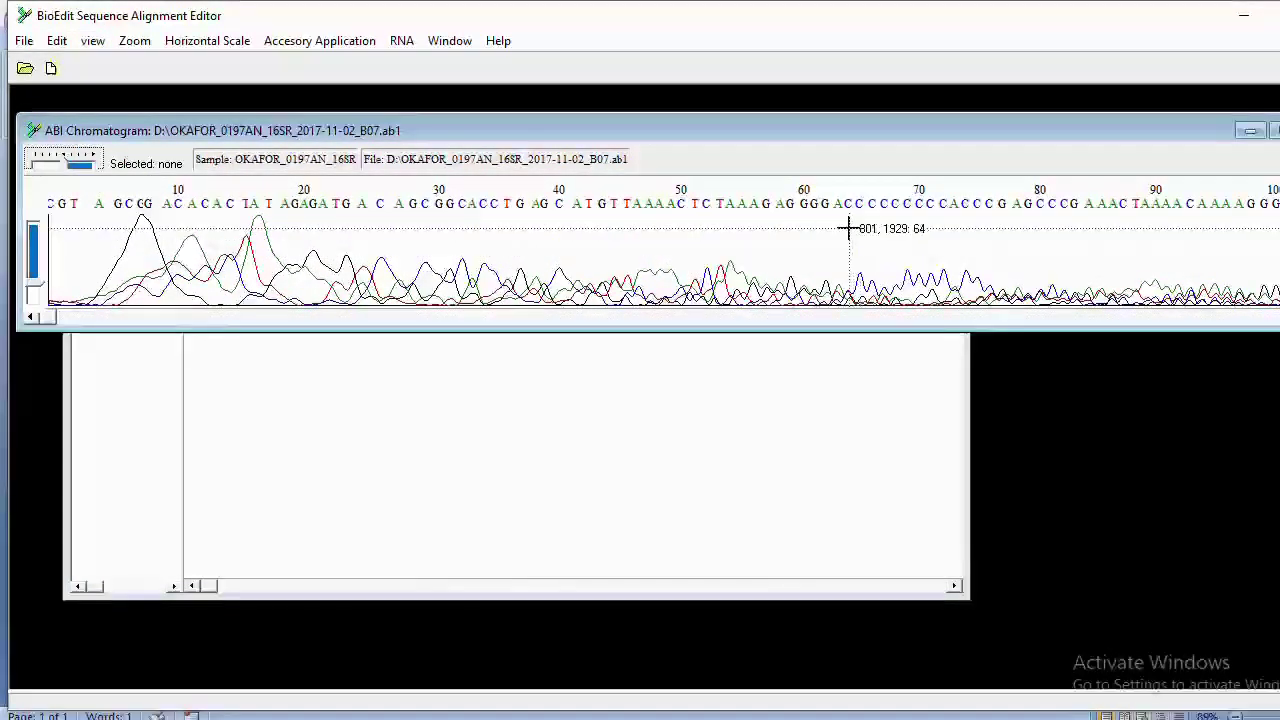
pyautogui.moveTo(843, 228); pyautogui.dragTo(1067, 228)
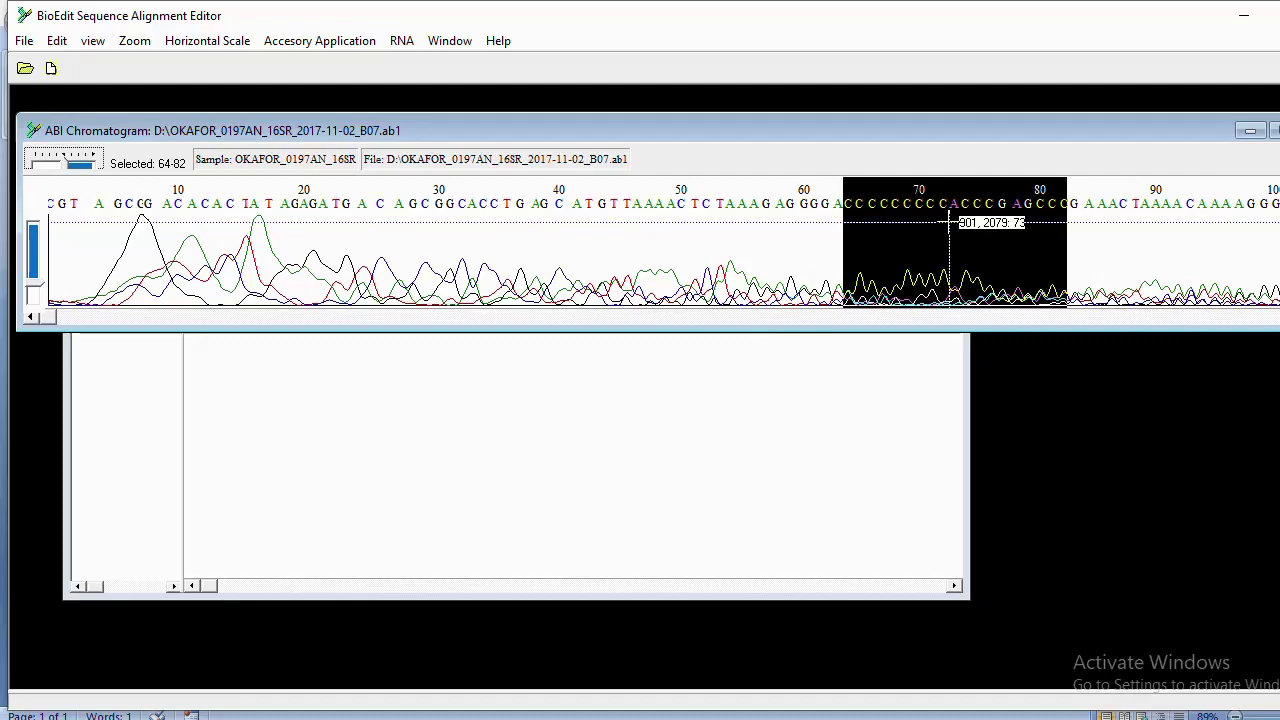
pyautogui.press('F10')
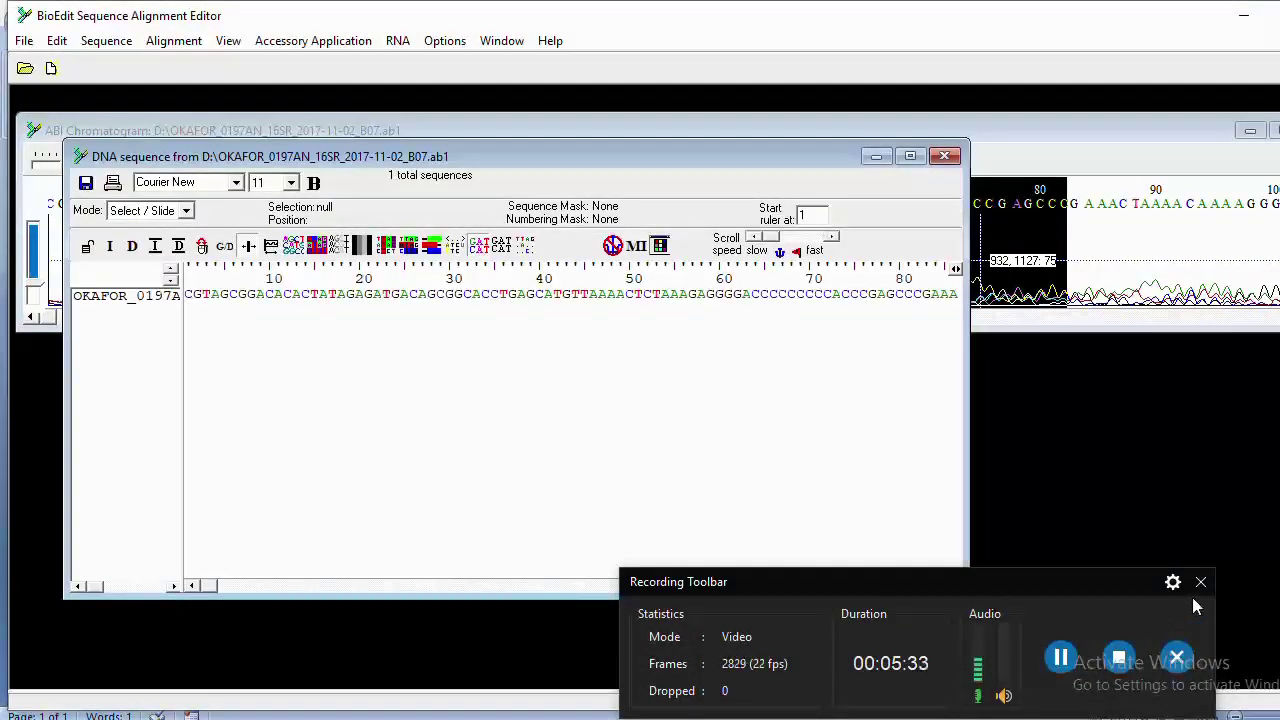
# Return to the reverse-read chromatogram and clear the marked 64–82 range
pyautogui.click(1200, 583)
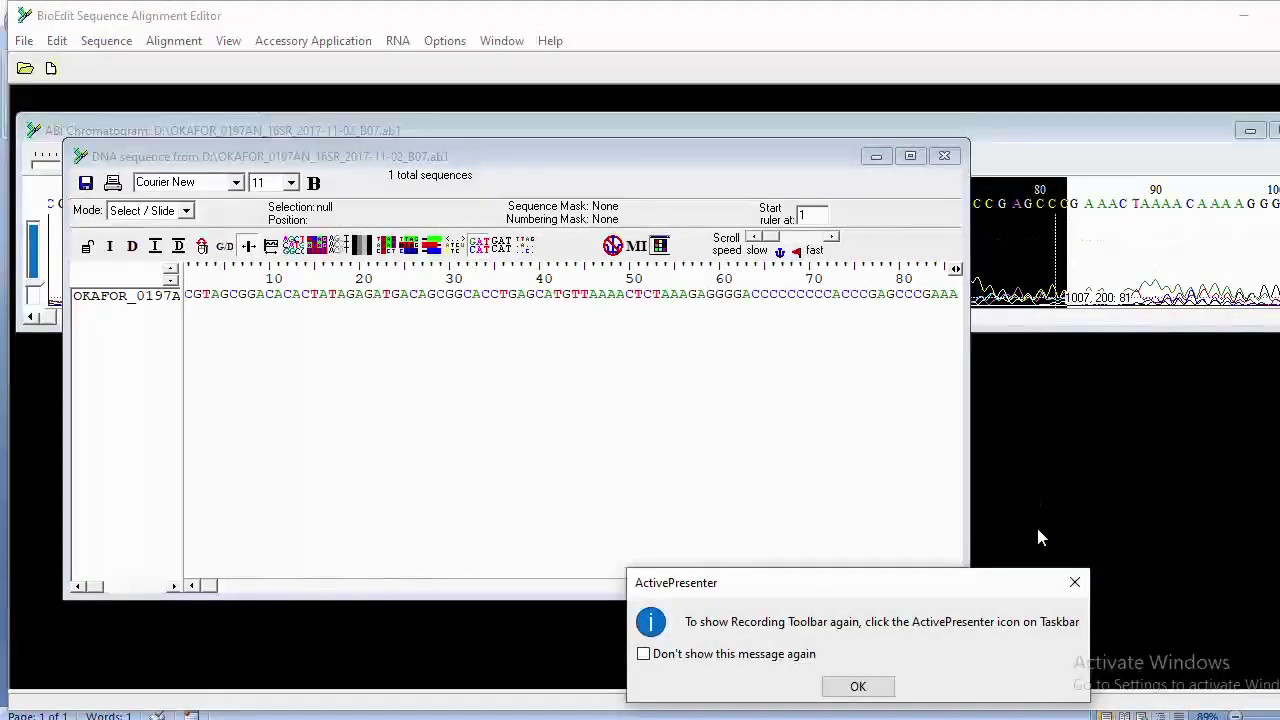
pyautogui.click(858, 686)
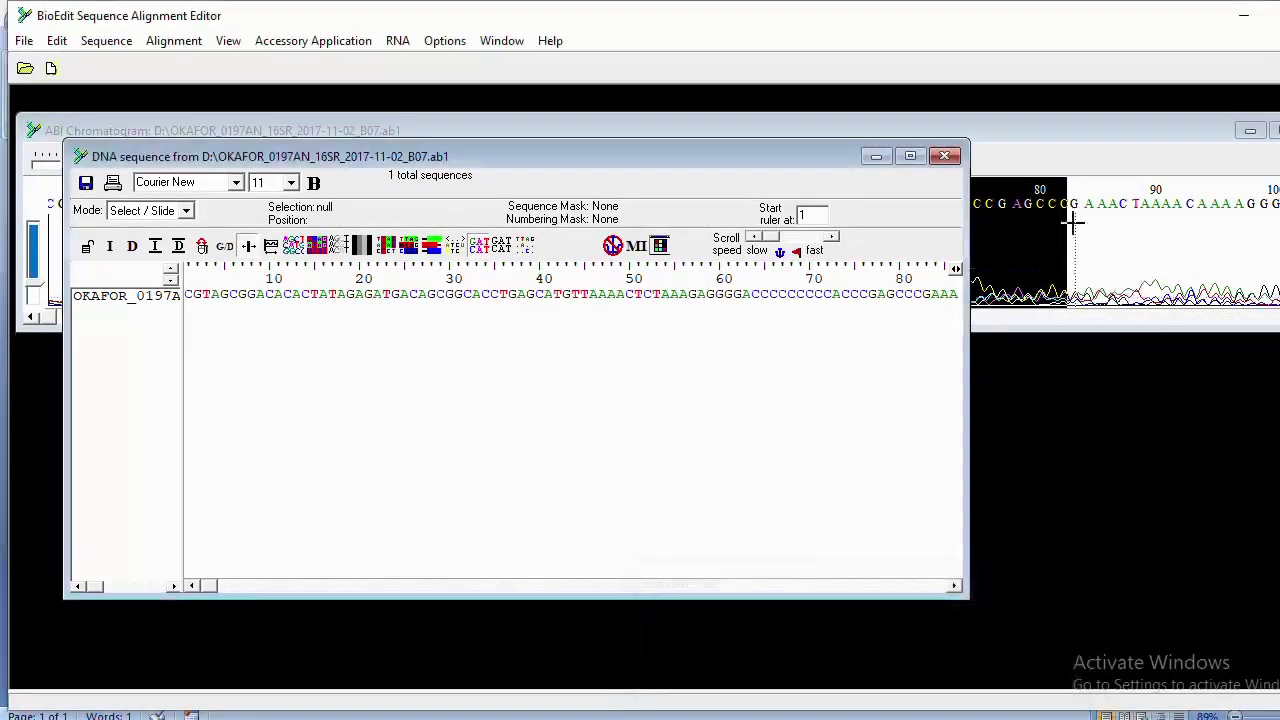
pyautogui.click(1043, 139)
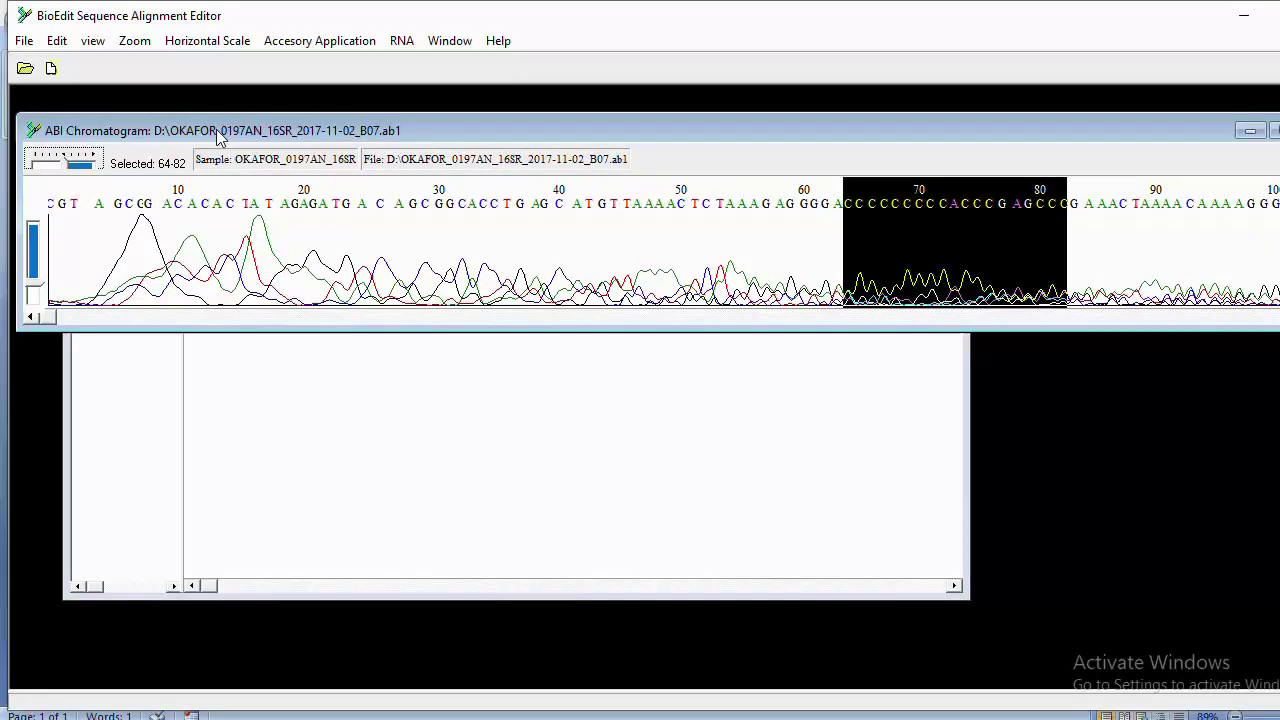
pyautogui.click(284, 250)
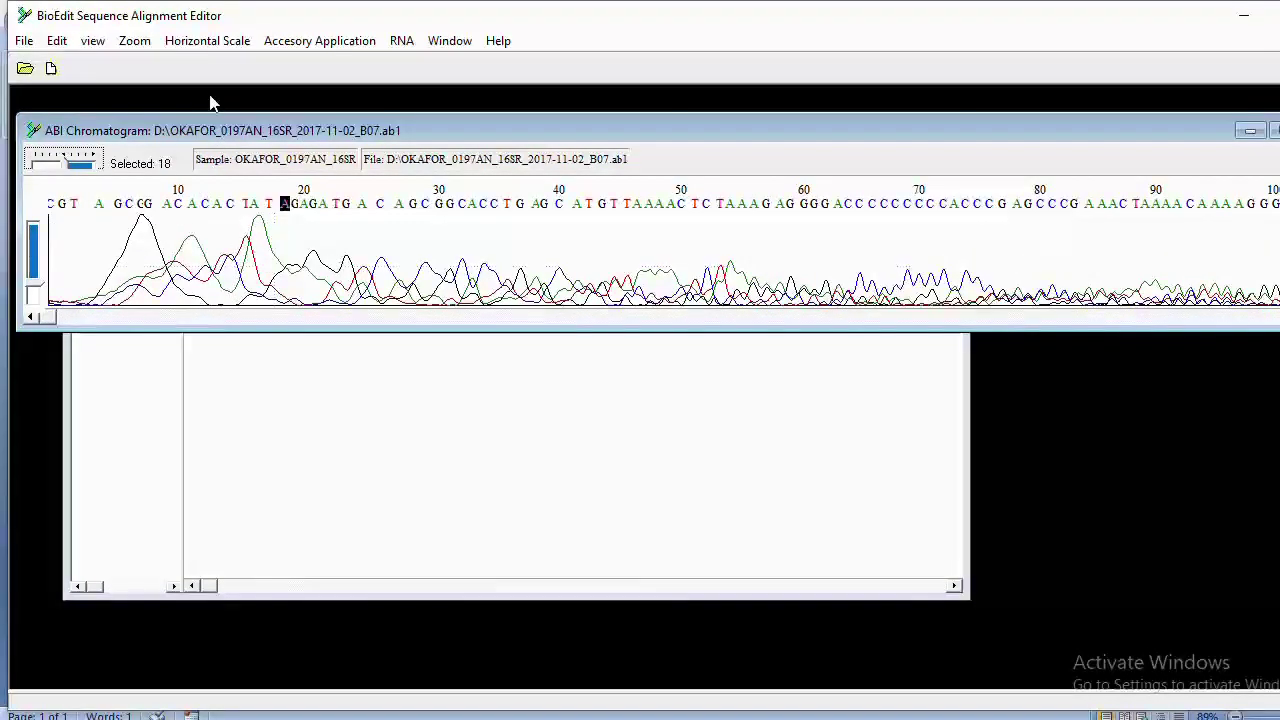
# Copy the full reverse read with Edit > Copy sequence as raw text and show Word's open documents
pyautogui.click(94, 41)
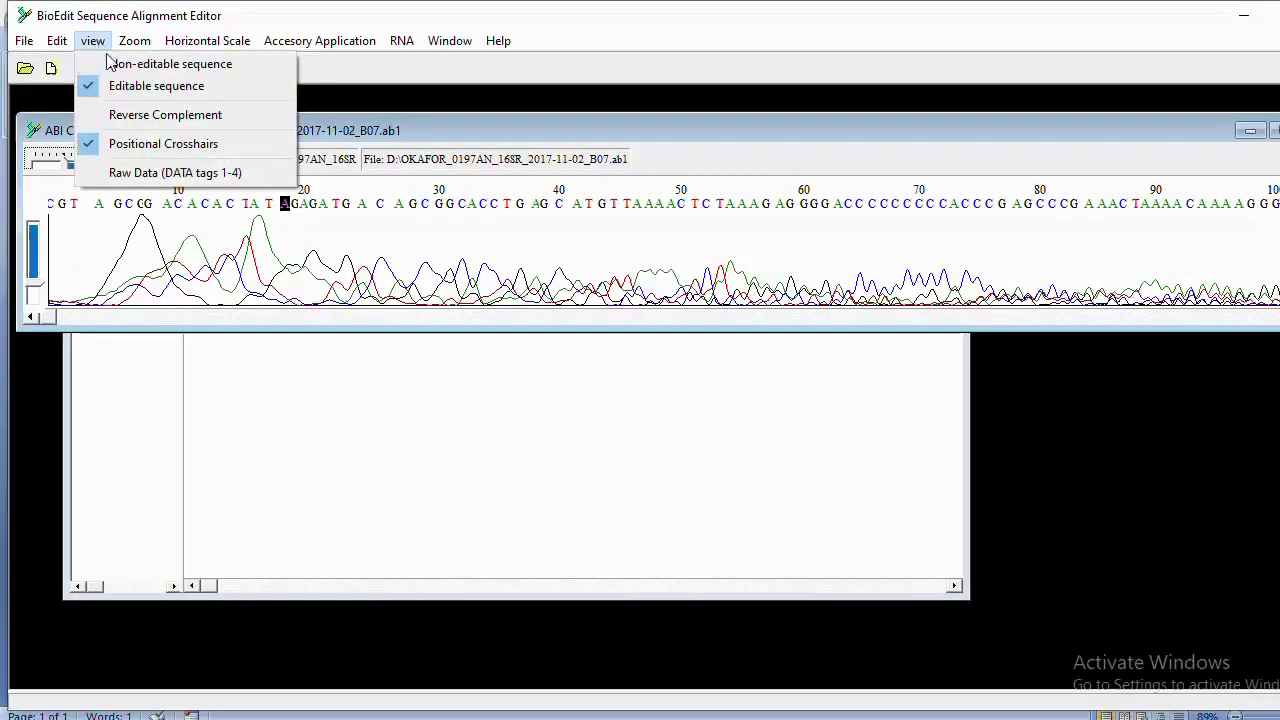
pyautogui.click(100, 63)
pyautogui.click(57, 41)
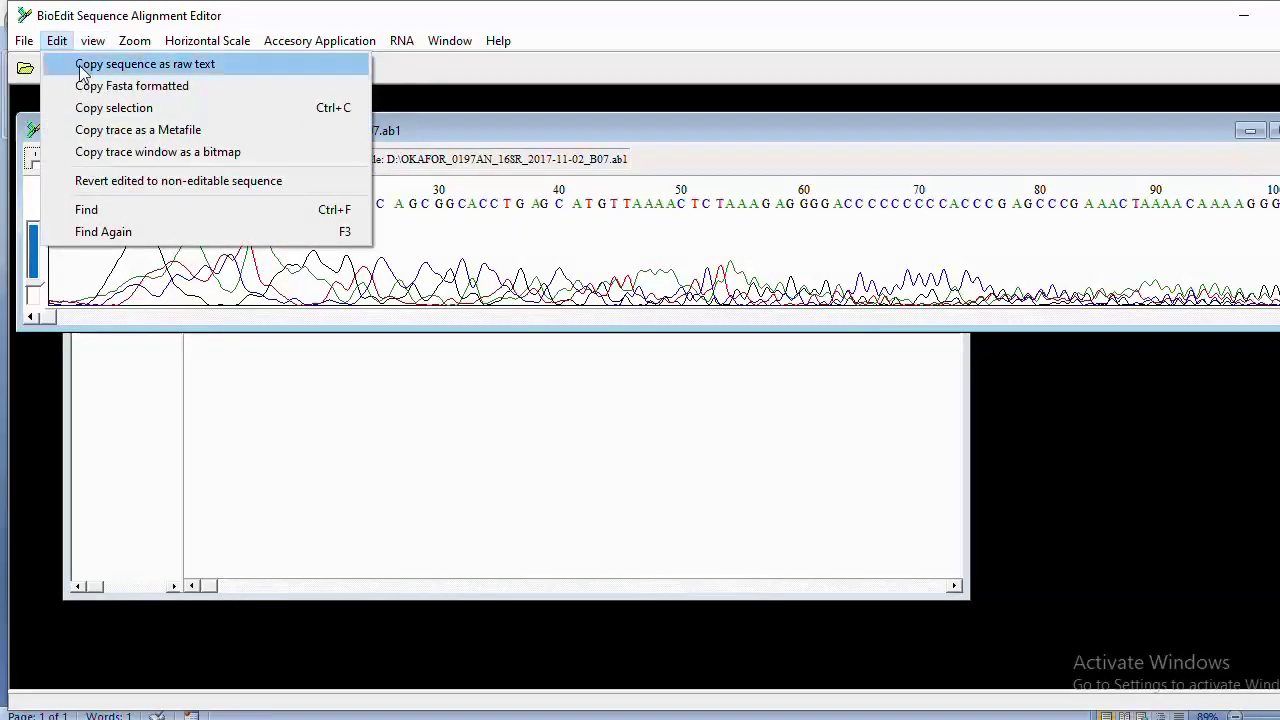
pyautogui.click(82, 70)
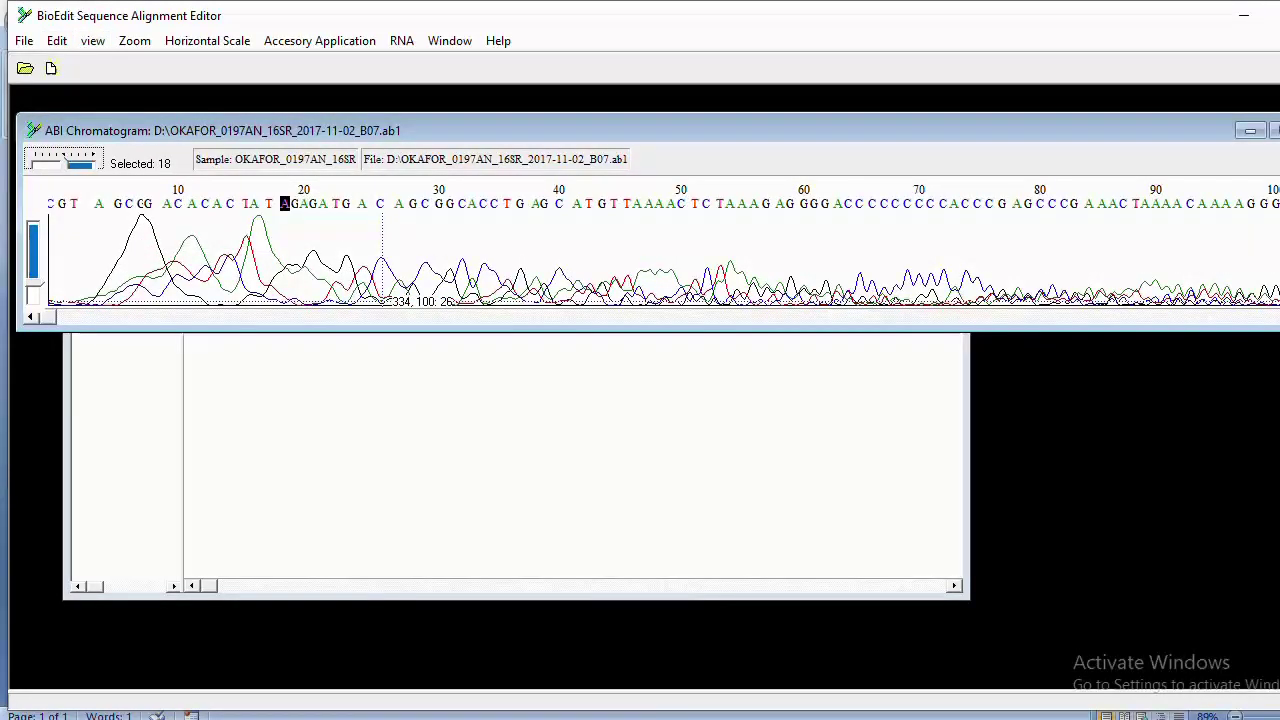
pyautogui.click(477, 712)
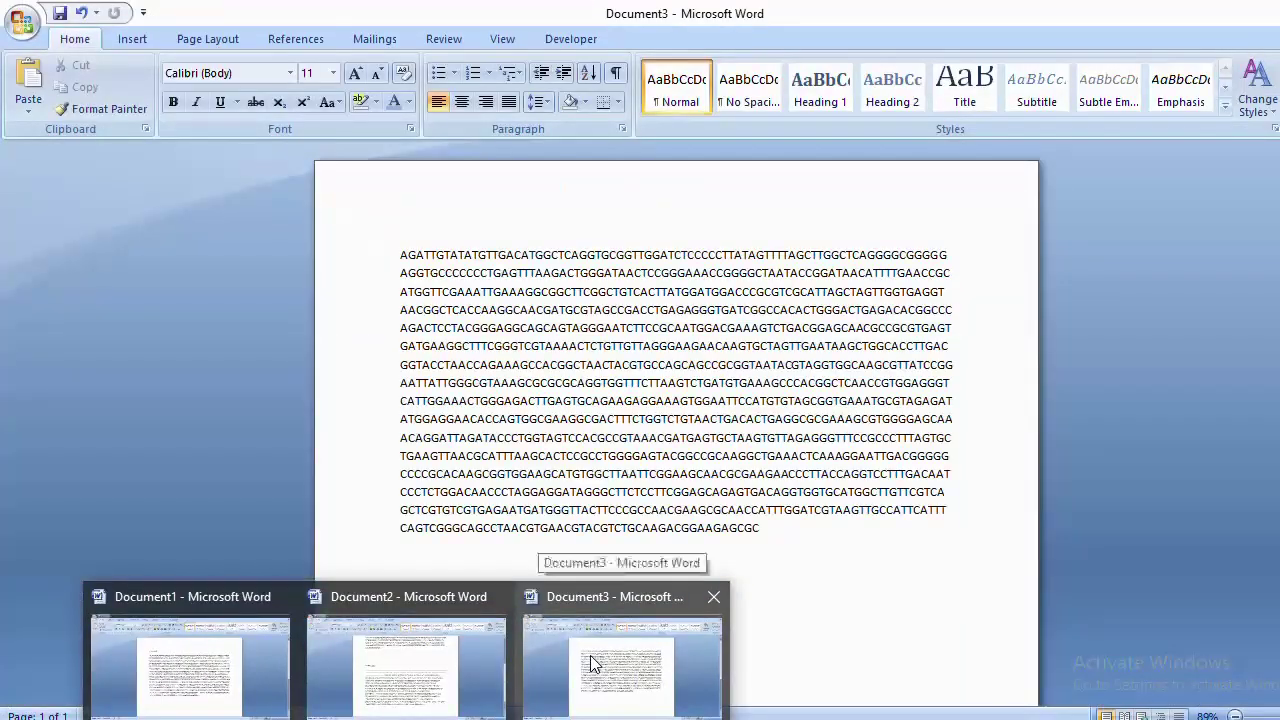
# Paste the reverse-read sequence into a new Word Document4, then return to BioEdit
pyautogui.click(587, 664)
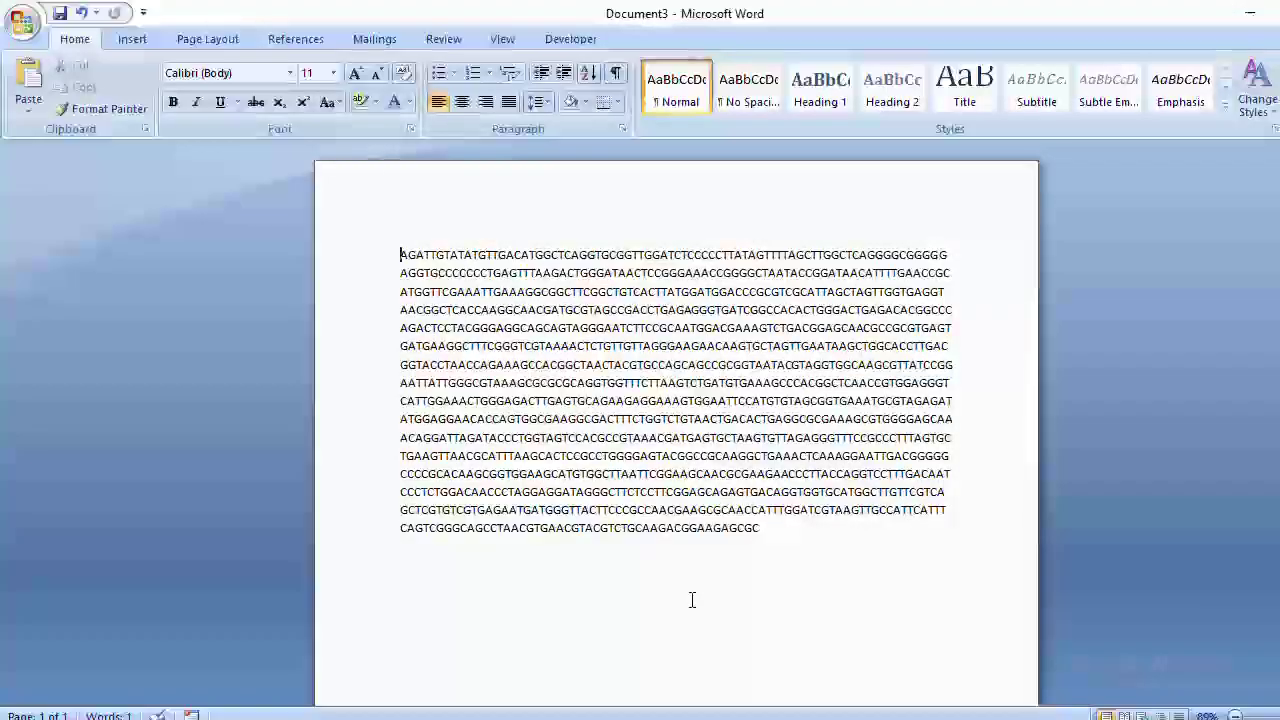
pyautogui.hotkey('ctrl', 'n')
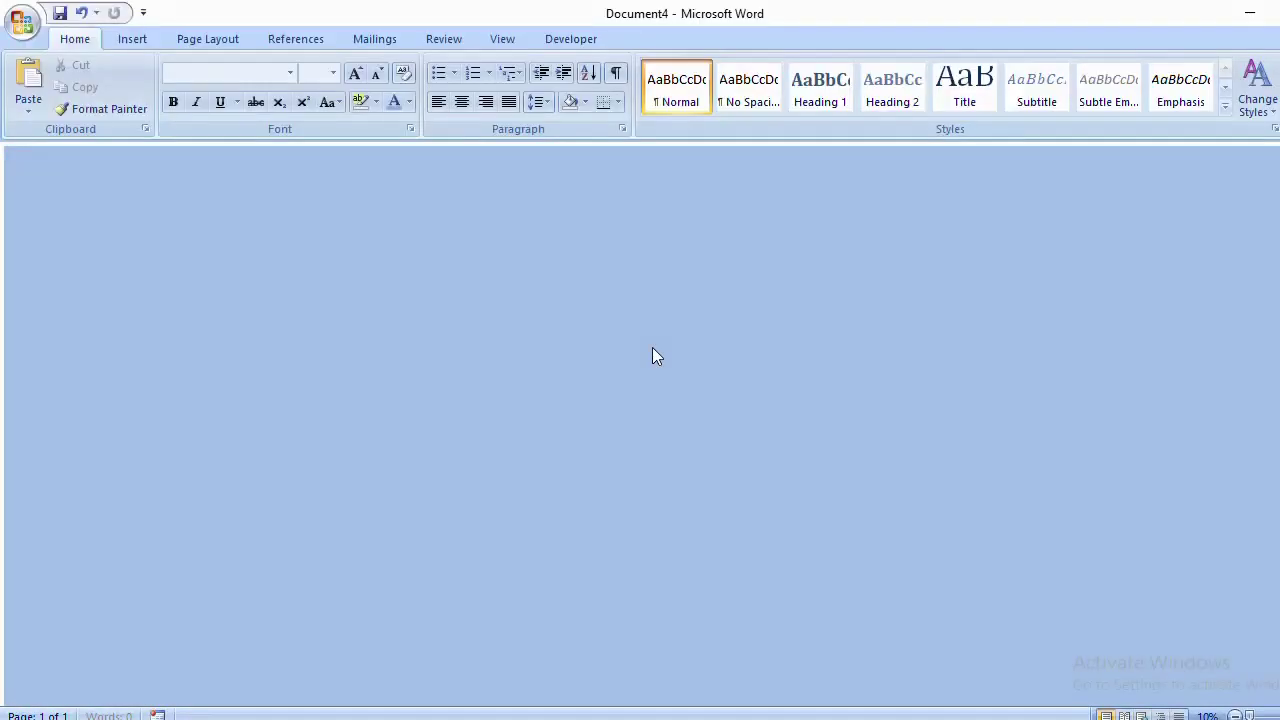
pyautogui.hotkey('ctrl', 'v')
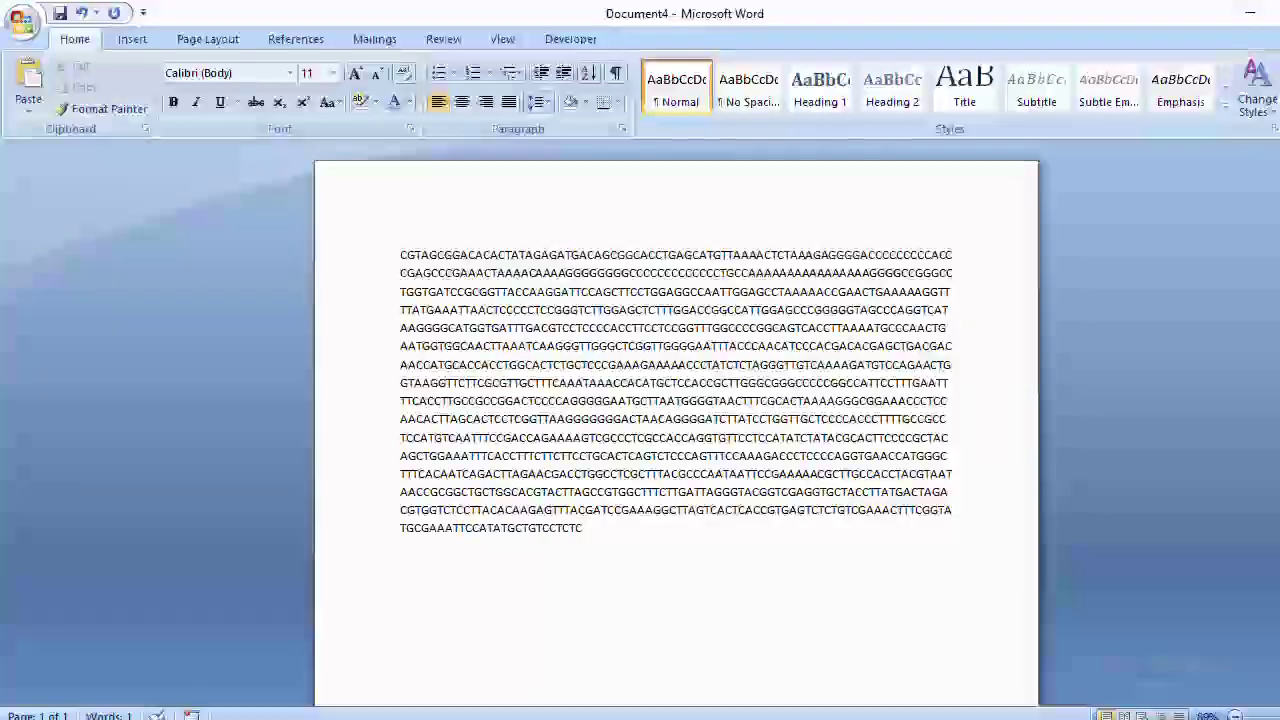
pyautogui.hotkey('alt', 'Tab')
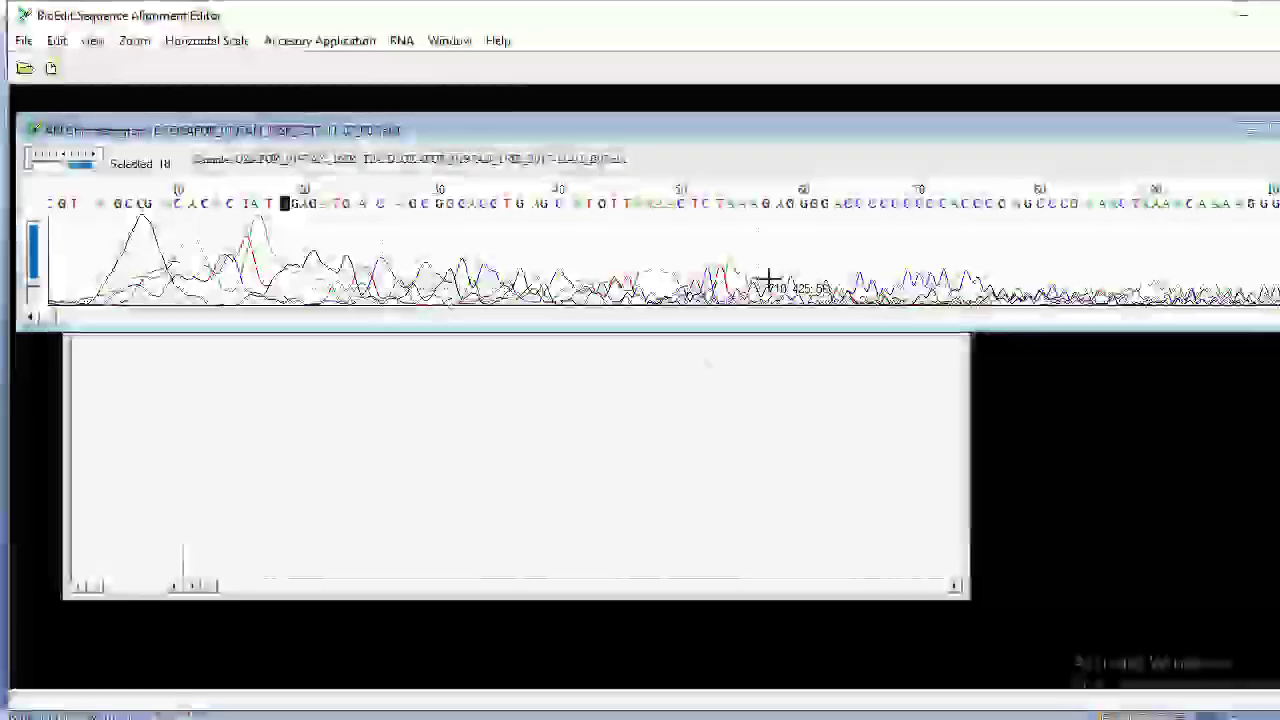
# Select bases 64–77 in the B07 trace and copy them with Edit > Copy selection
pyautogui.moveTo(848, 280); pyautogui.dragTo(1016, 276)
pyautogui.click(93, 41)
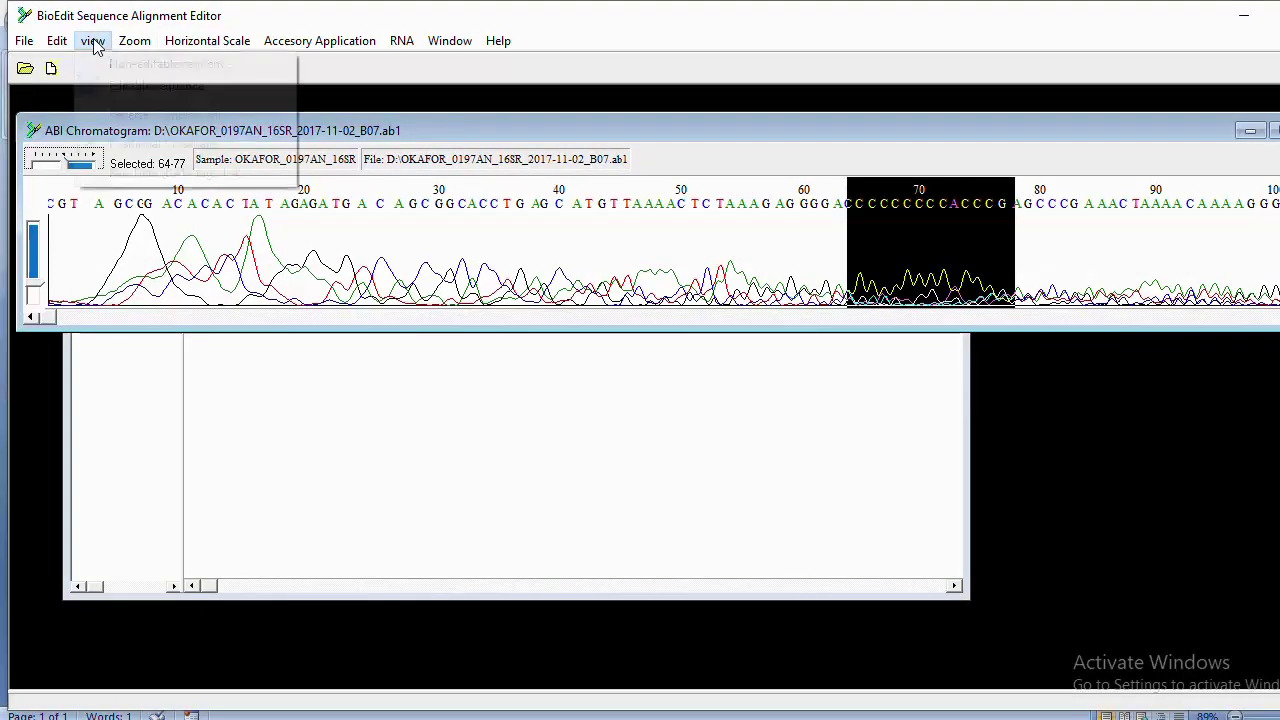
pyautogui.click(57, 41)
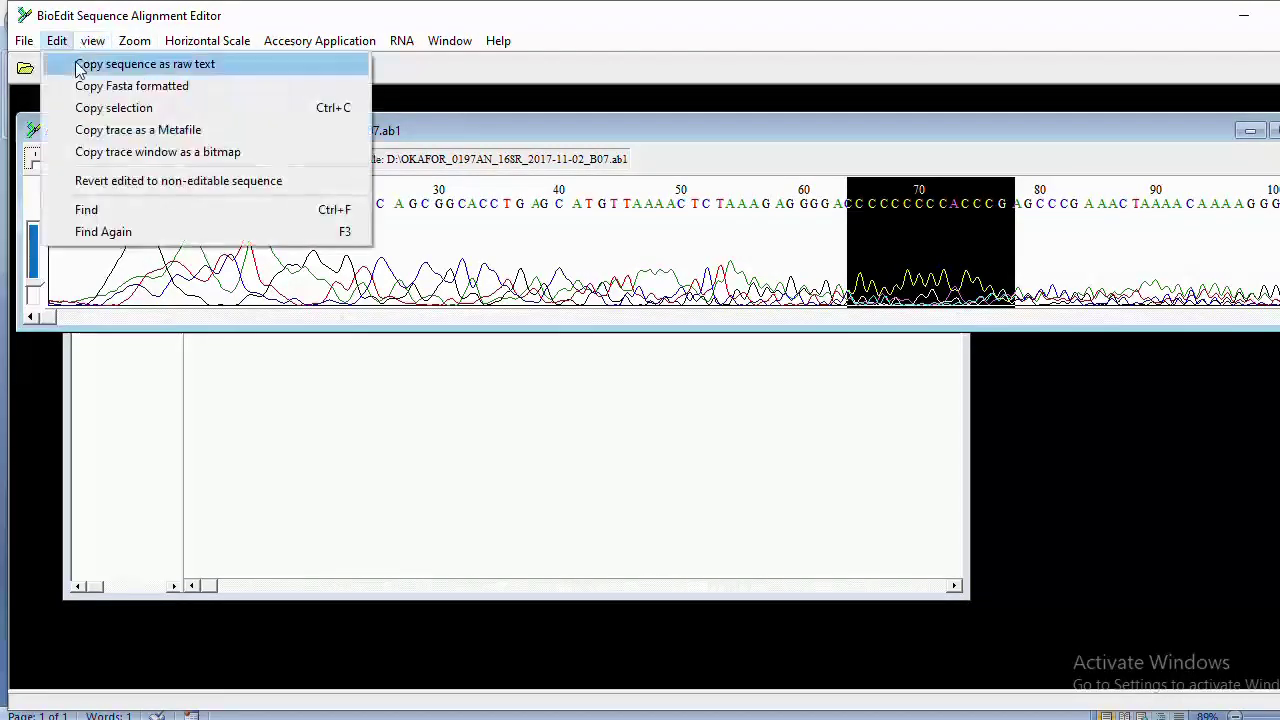
pyautogui.click(113, 107)
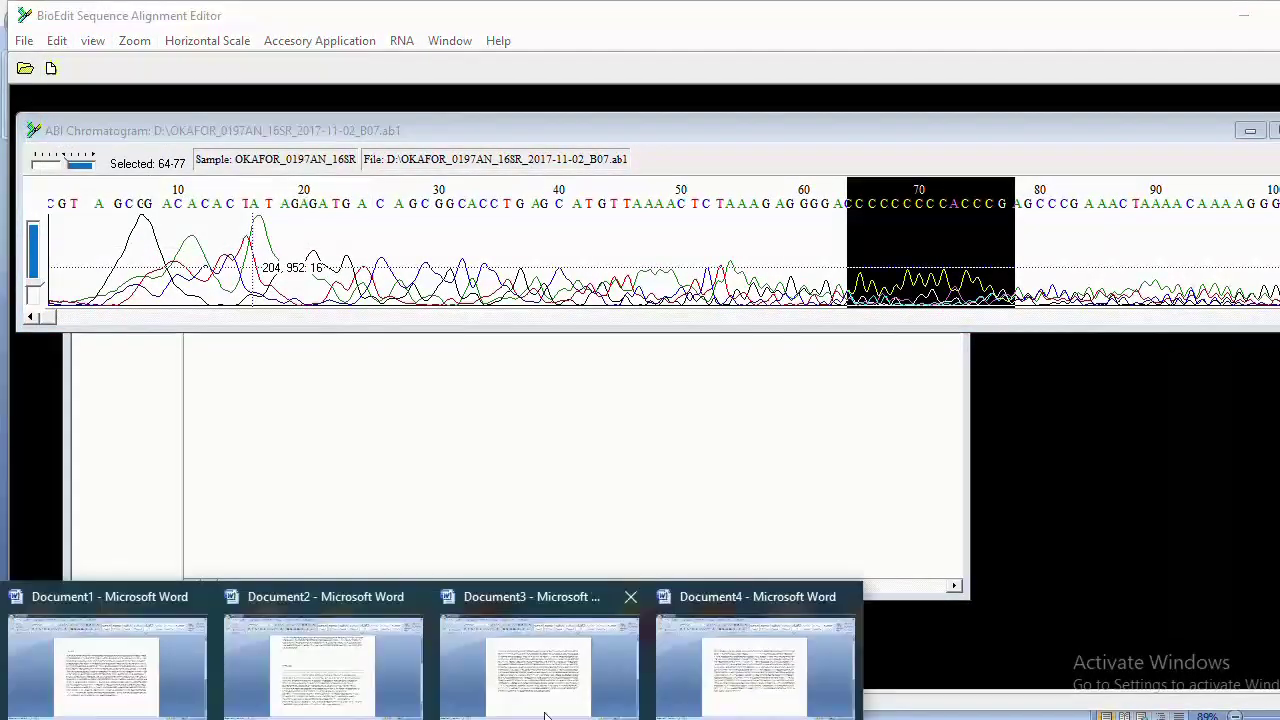
# Find and delete CCCCCCCCCACCCG in Document4's sequence, then insert a blank first line
pyautogui.click(737, 677)
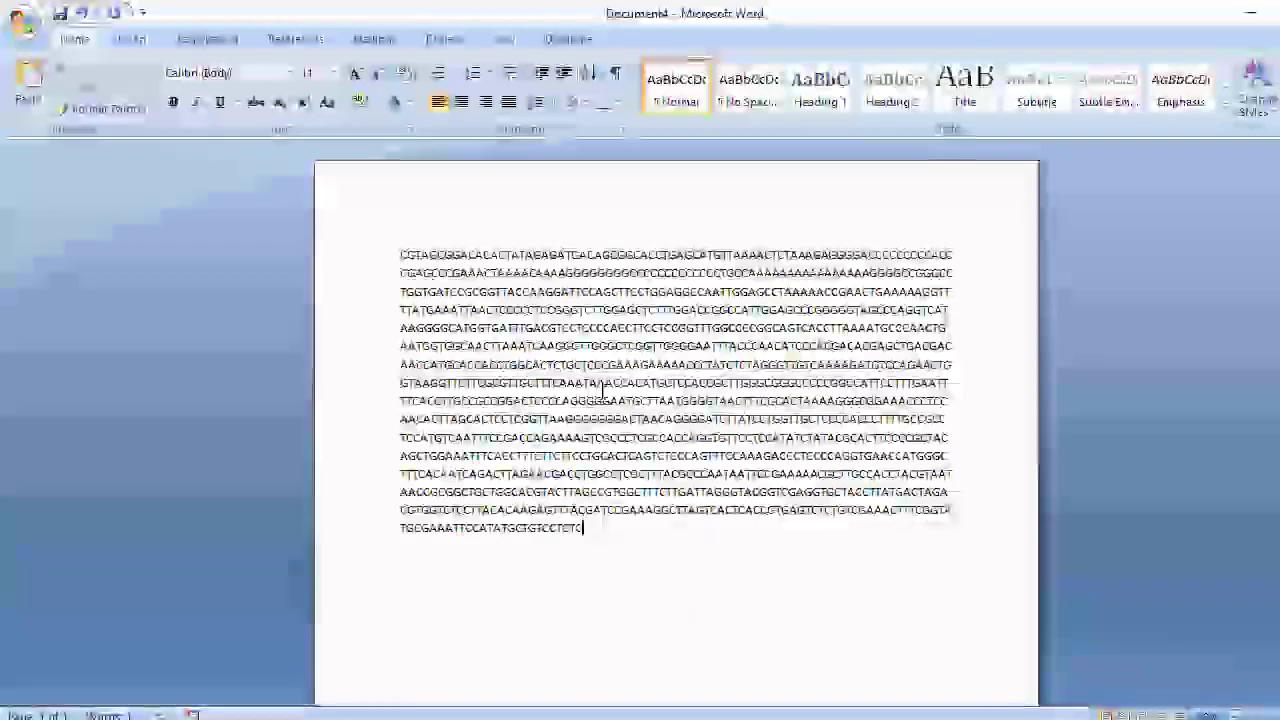
pyautogui.hotkey('ctrl', 'f')
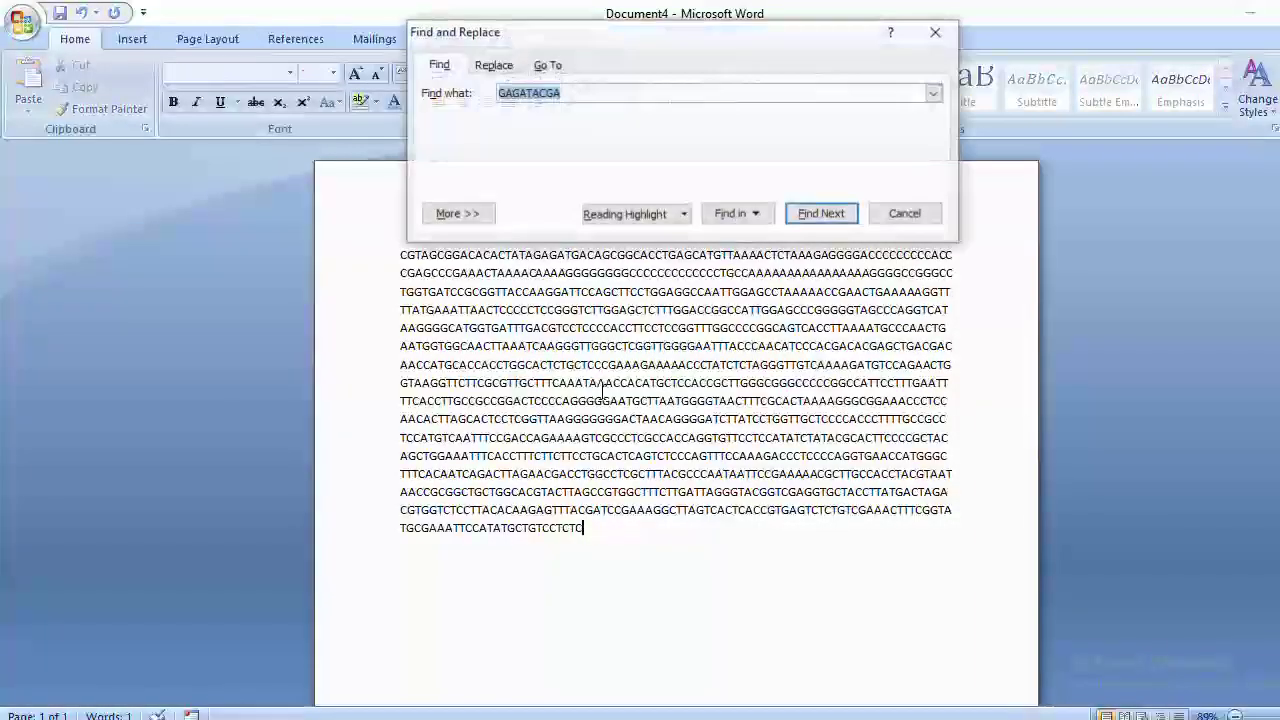
pyautogui.press('BackSpace')
pyautogui.hotkey('ctrl', 'v')
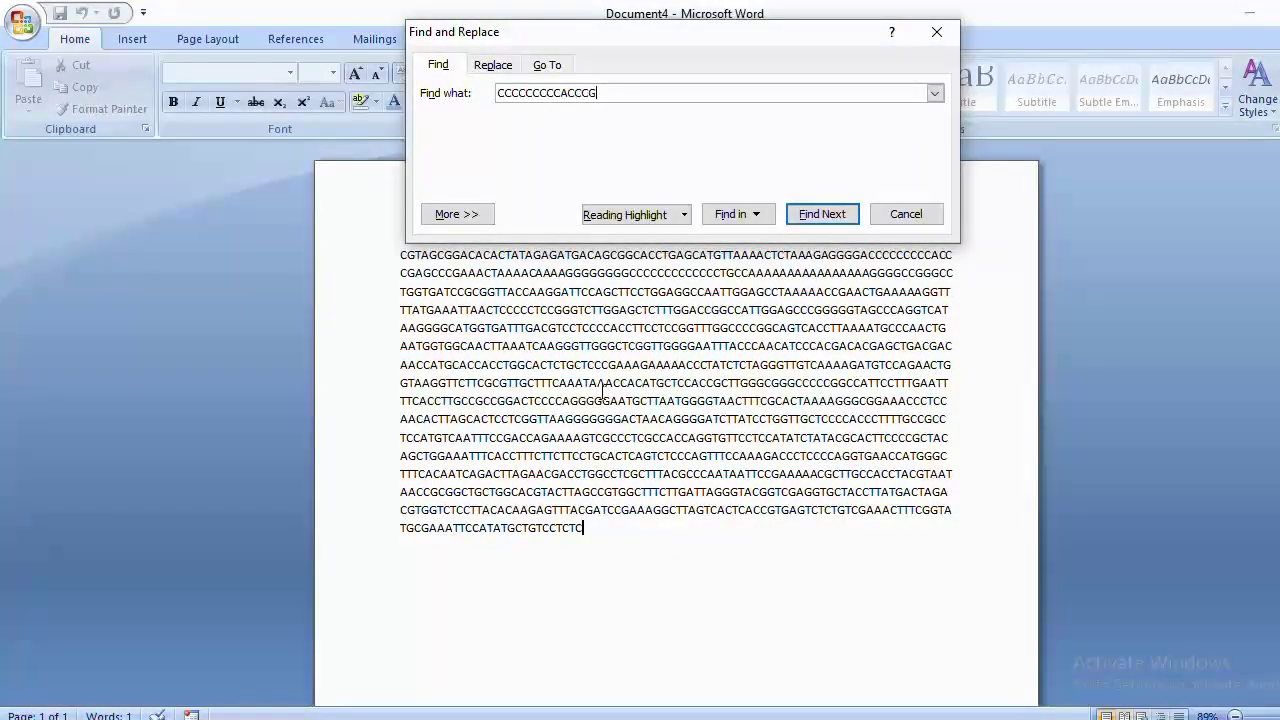
pyautogui.click(822, 216)
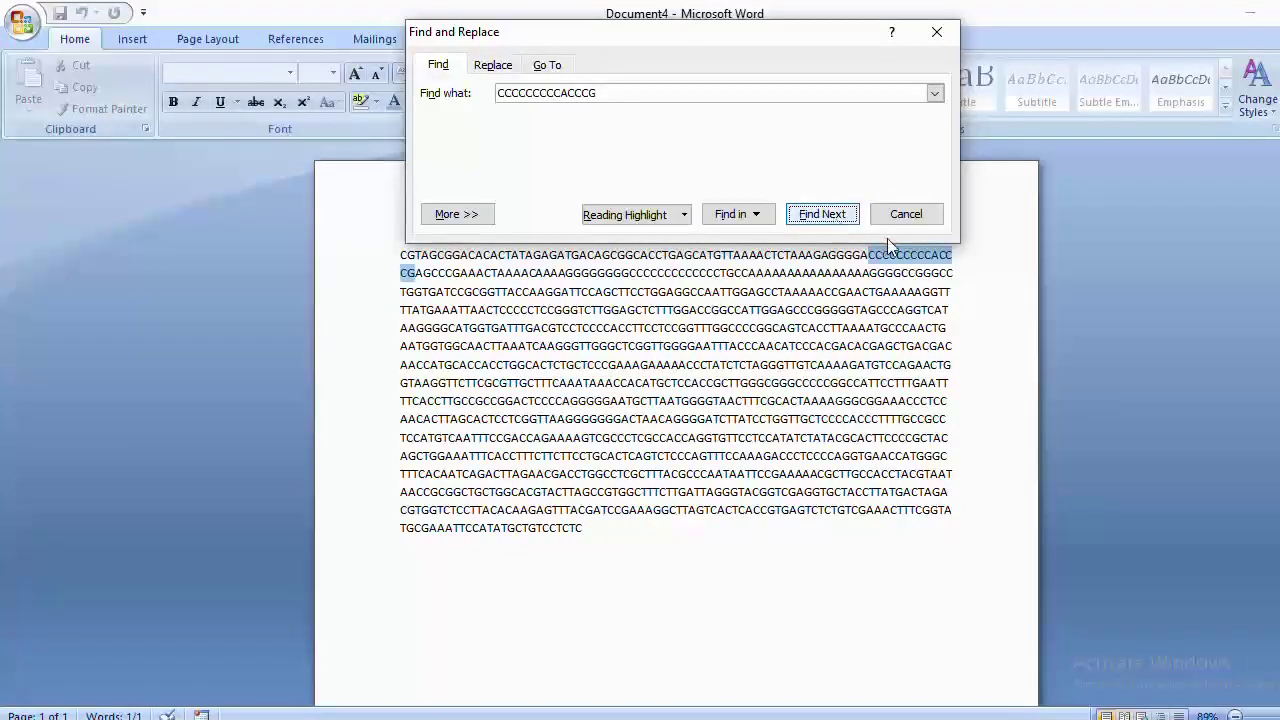
pyautogui.click(906, 214)
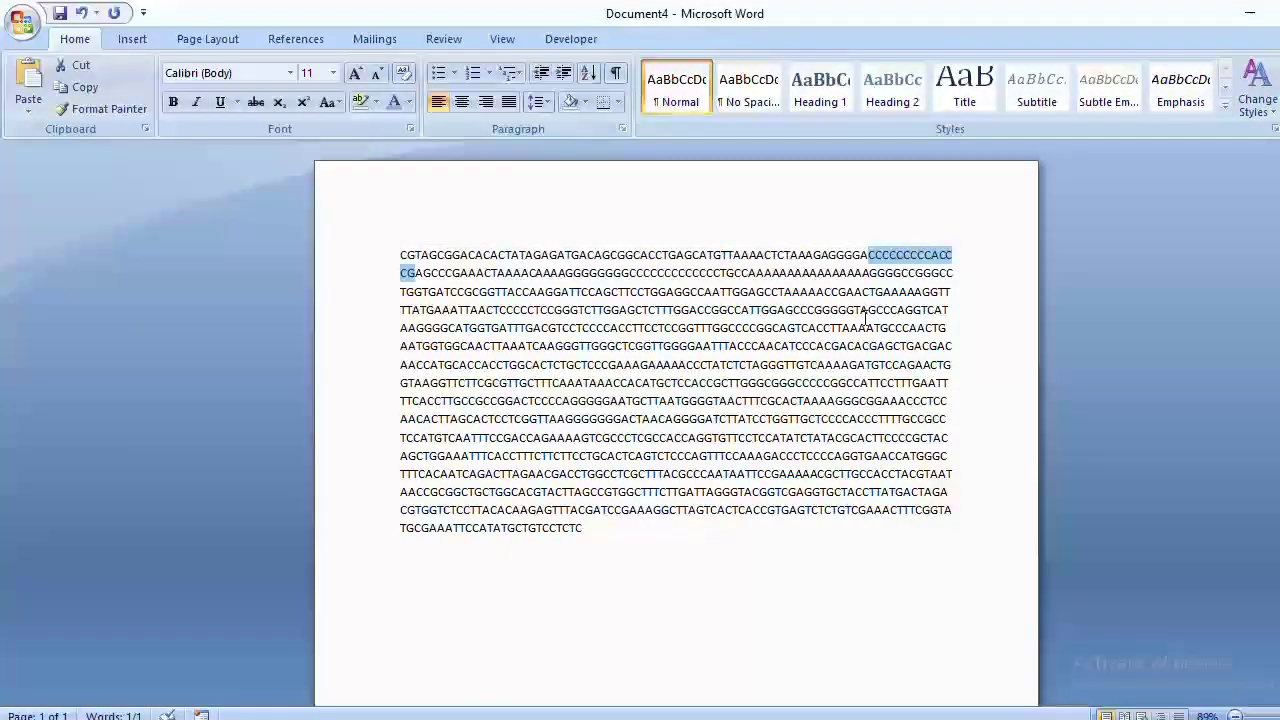
pyautogui.press('Delete')
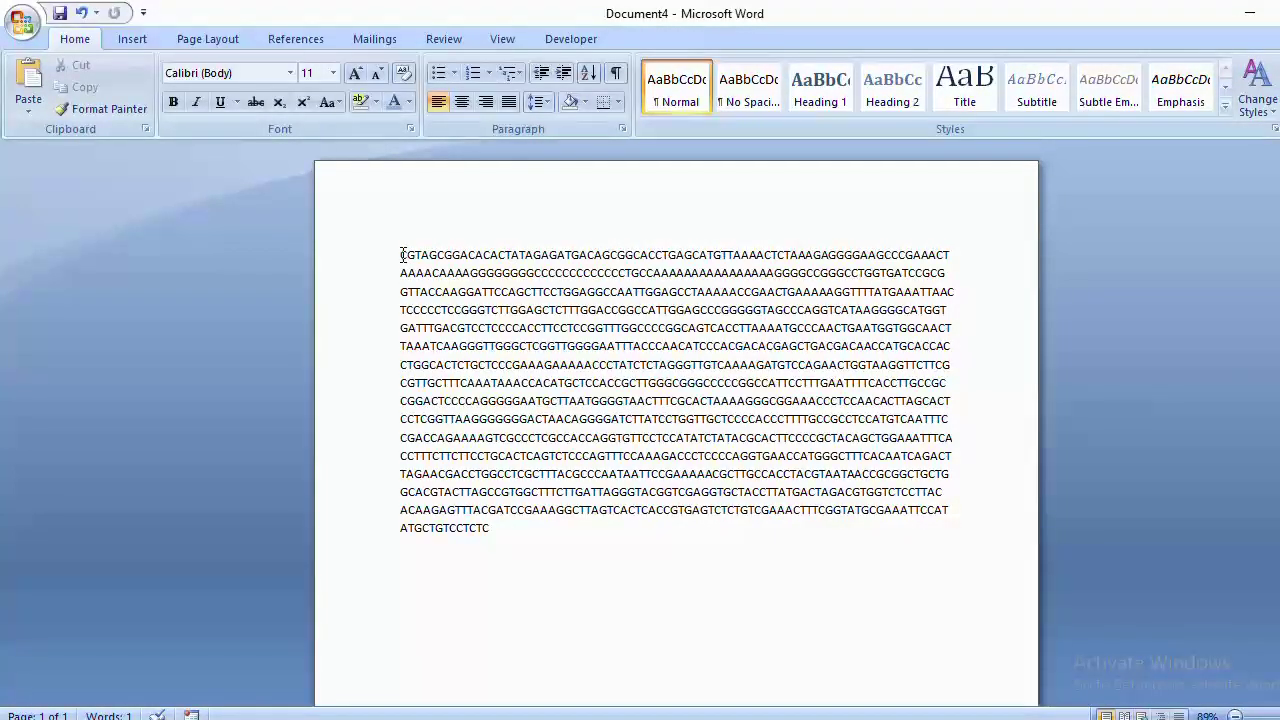
pyautogui.press('Return')
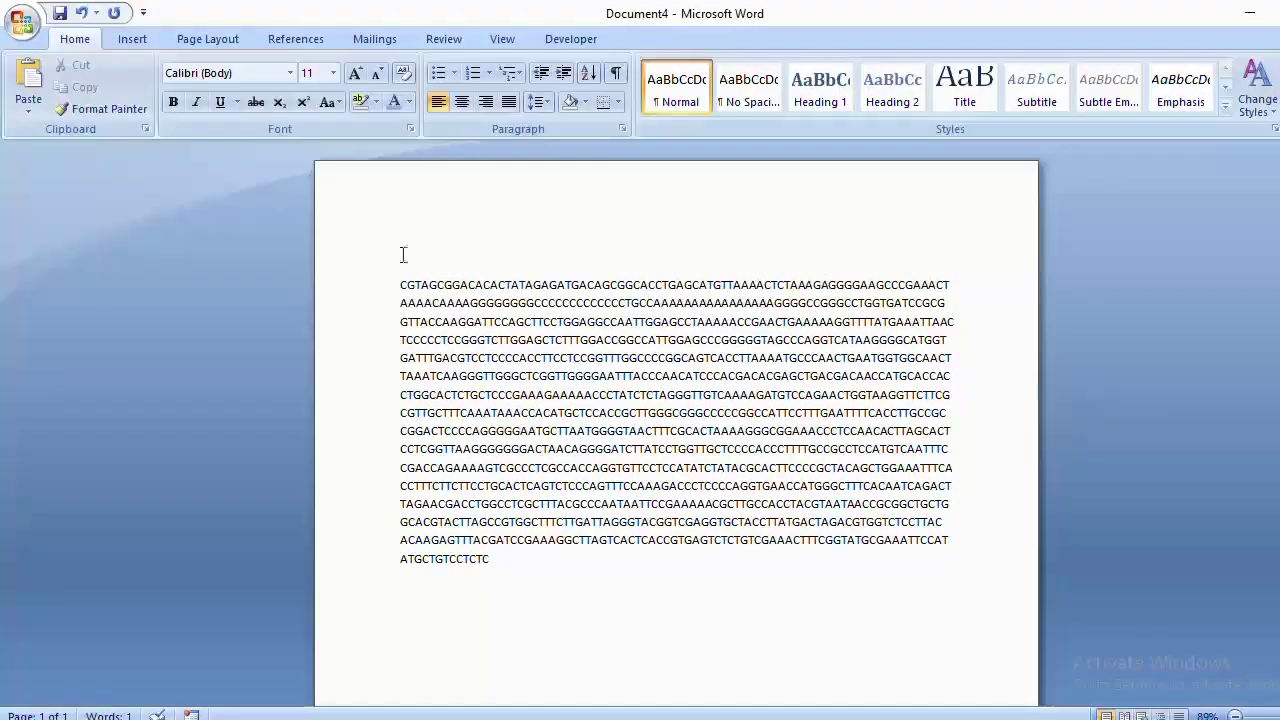
# Type a >Reverse header in Document4 and a >forward header in Document3, then select Document3's text
pyautogui.write('>Rever')
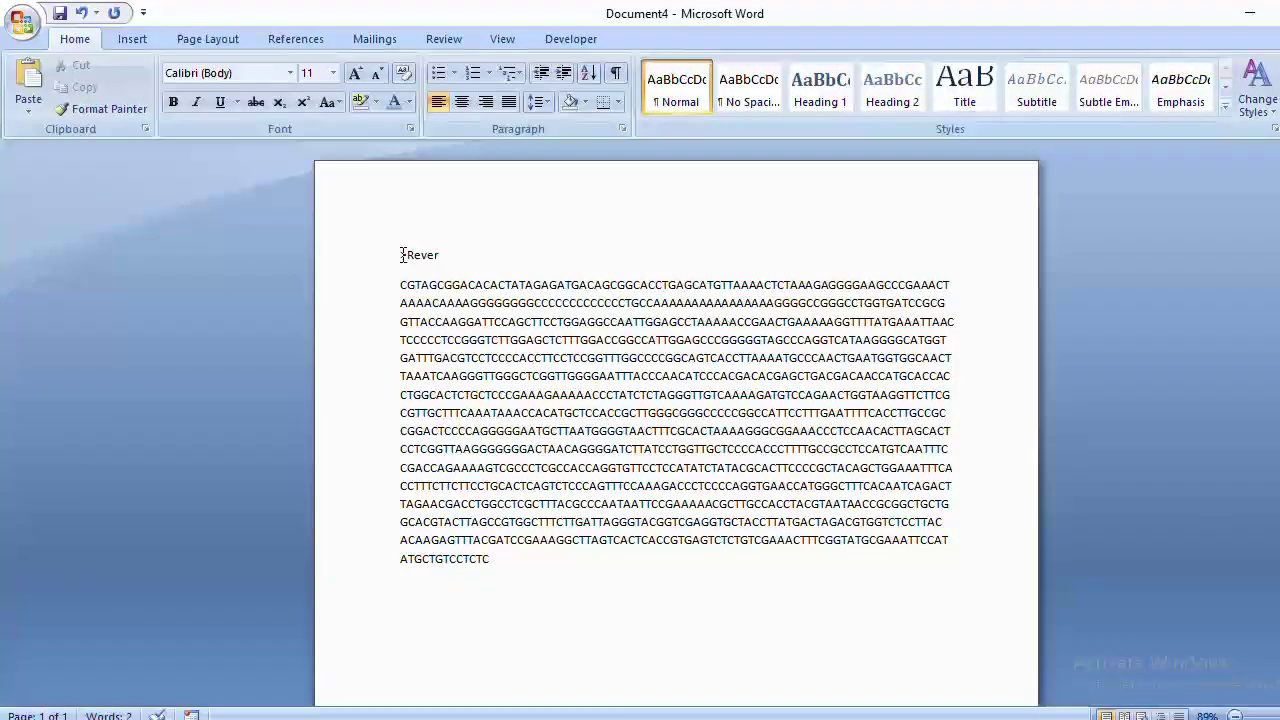
pyautogui.write('s.')
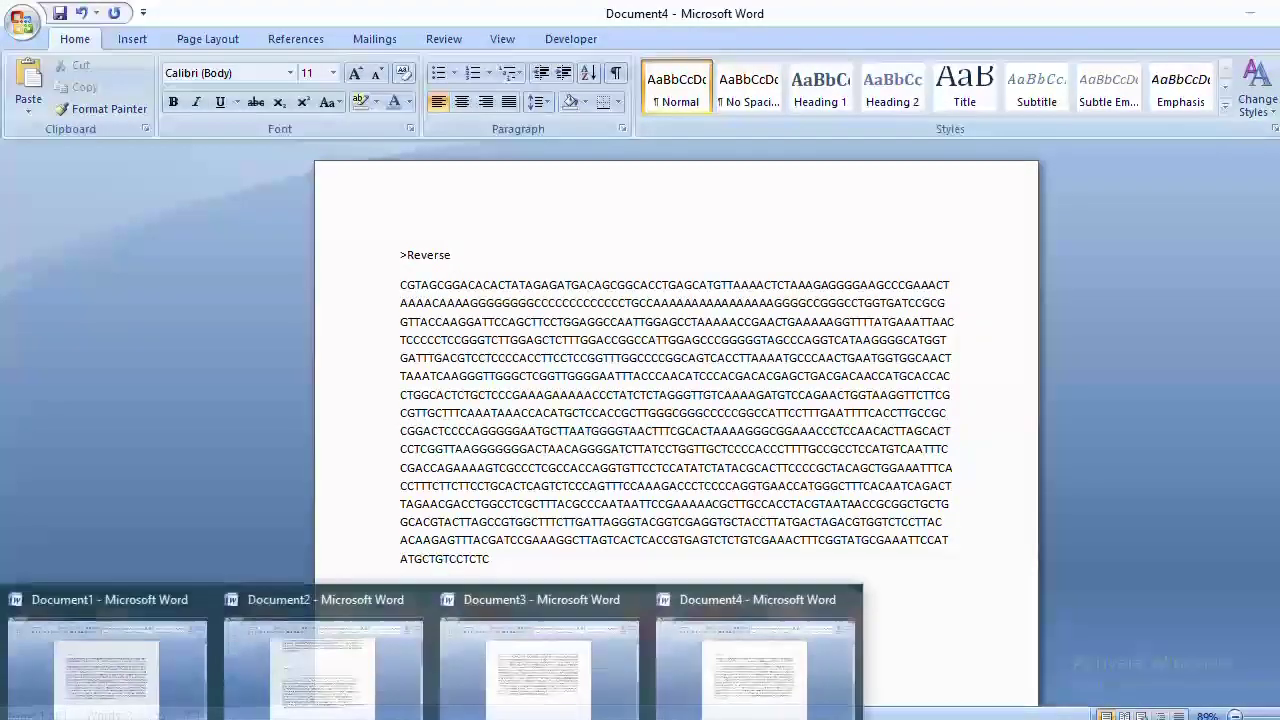
pyautogui.click(586, 666)
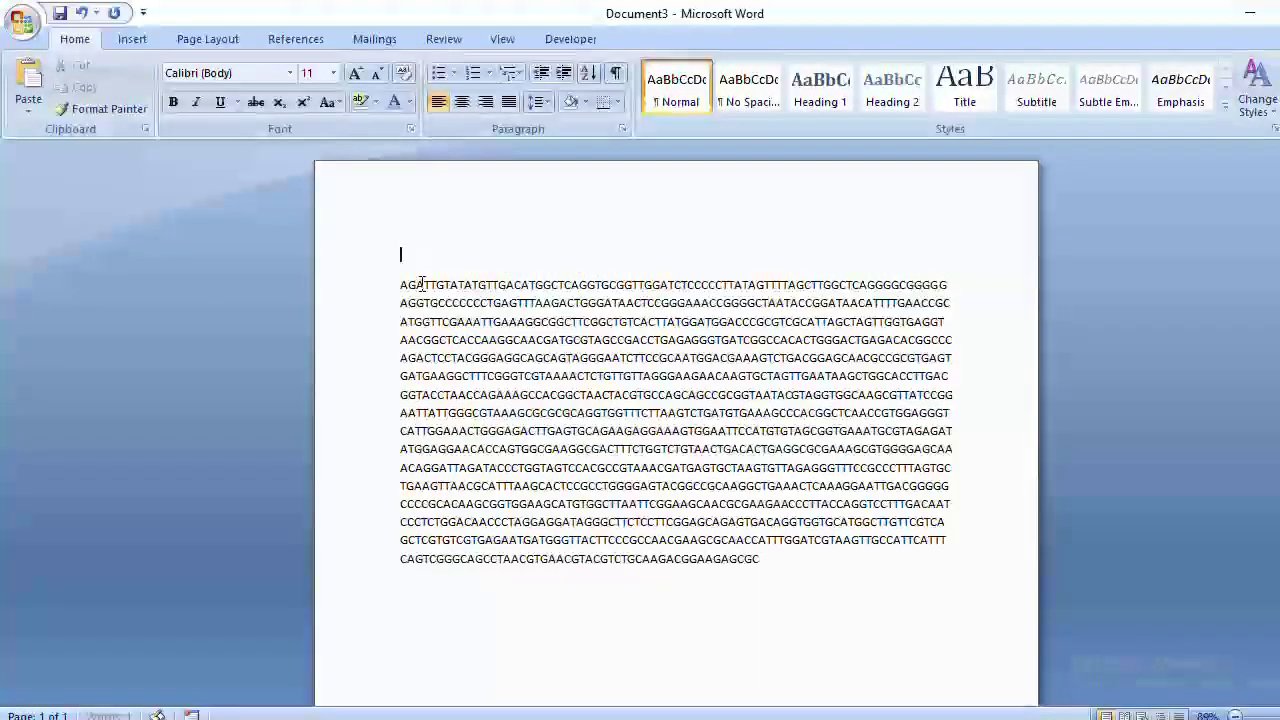
pyautogui.write('?')
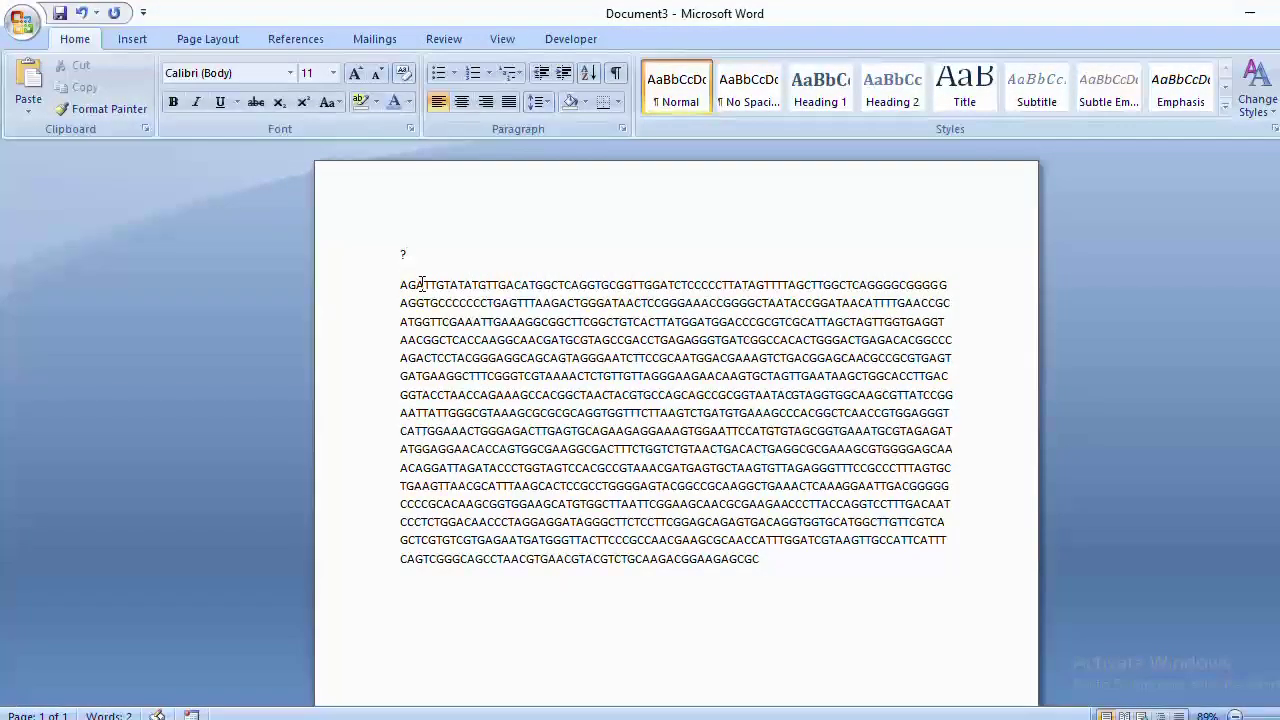
pyautogui.press('BackSpace')
pyautogui.write('>')
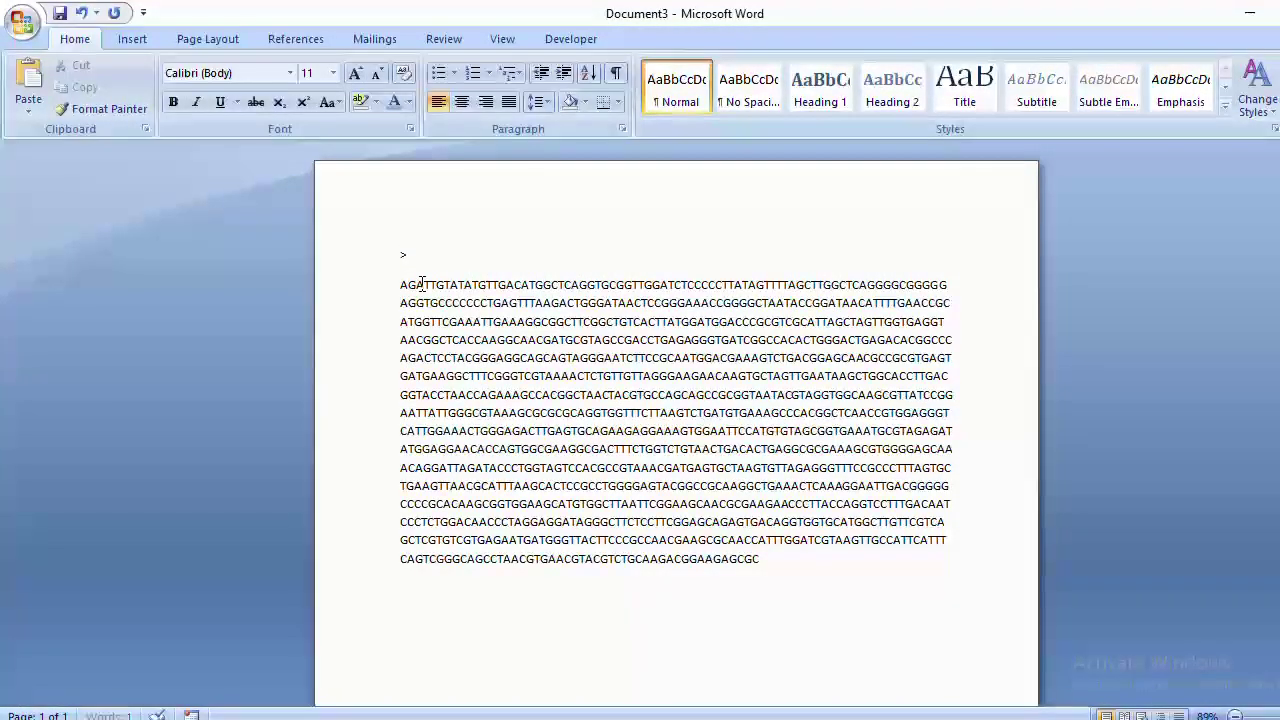
pyautogui.write('for')
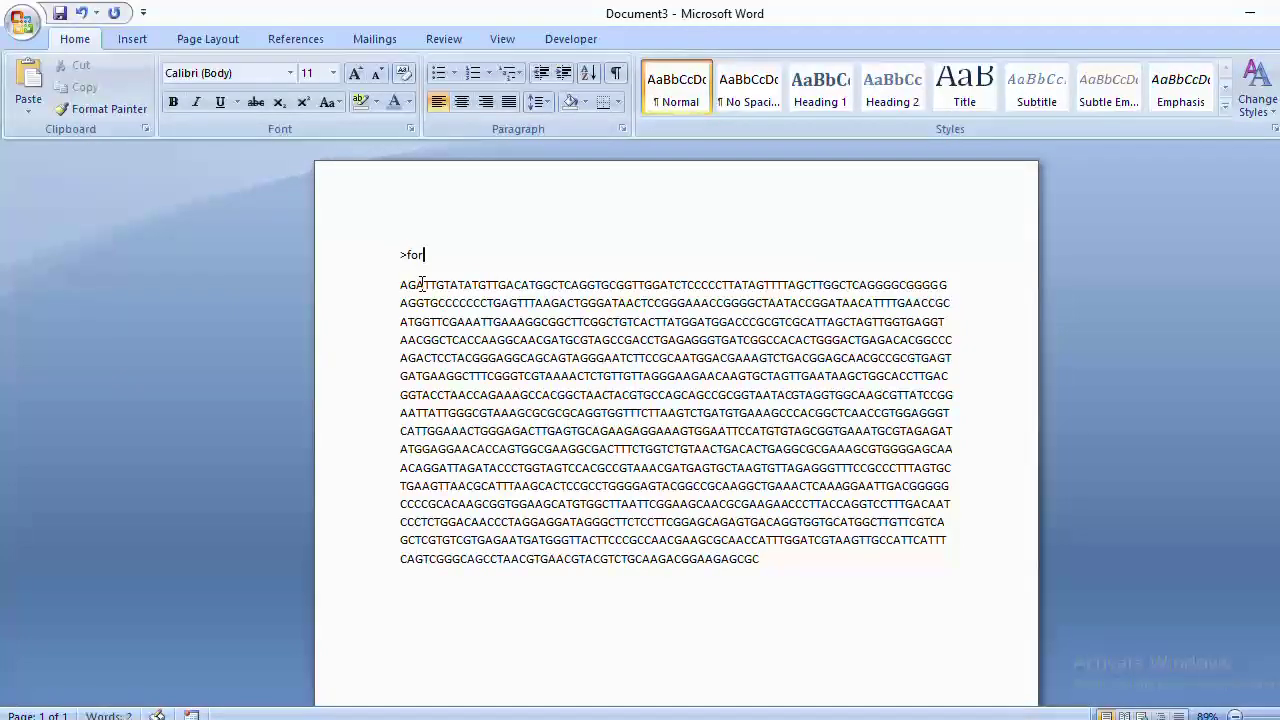
pyautogui.write('ward')
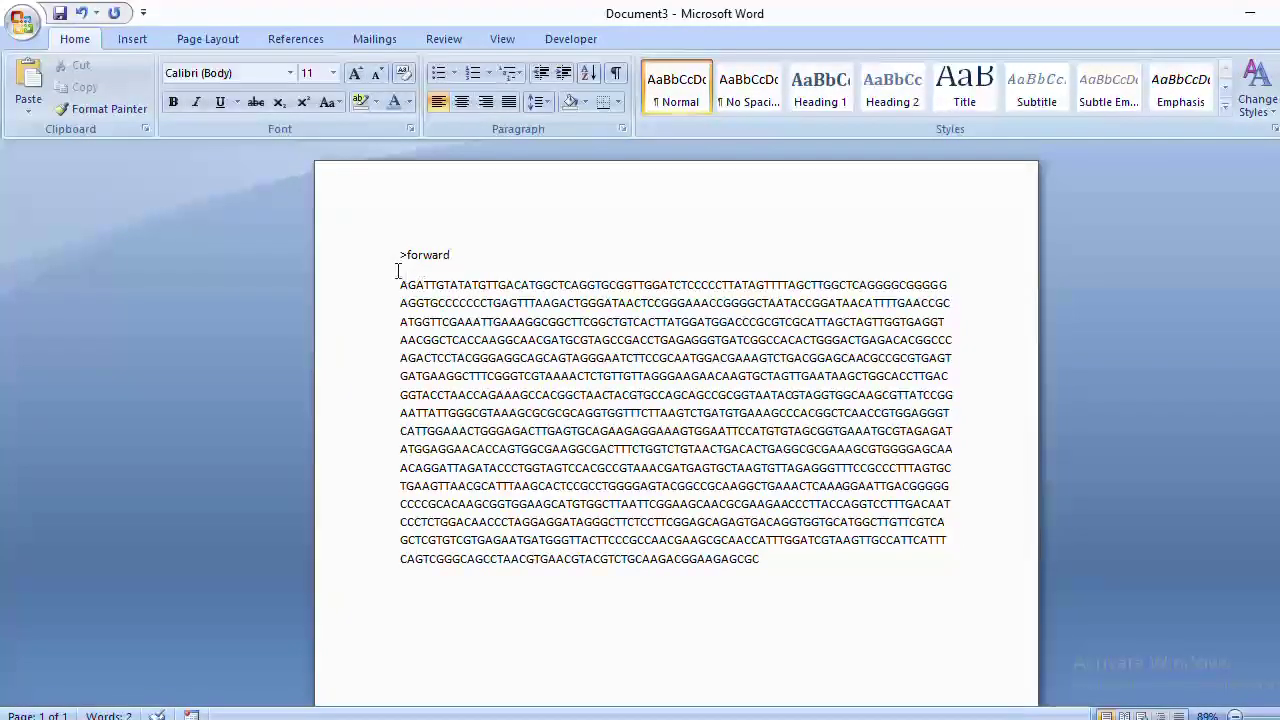
pyautogui.moveTo(400, 254); pyautogui.dragTo(897, 650)
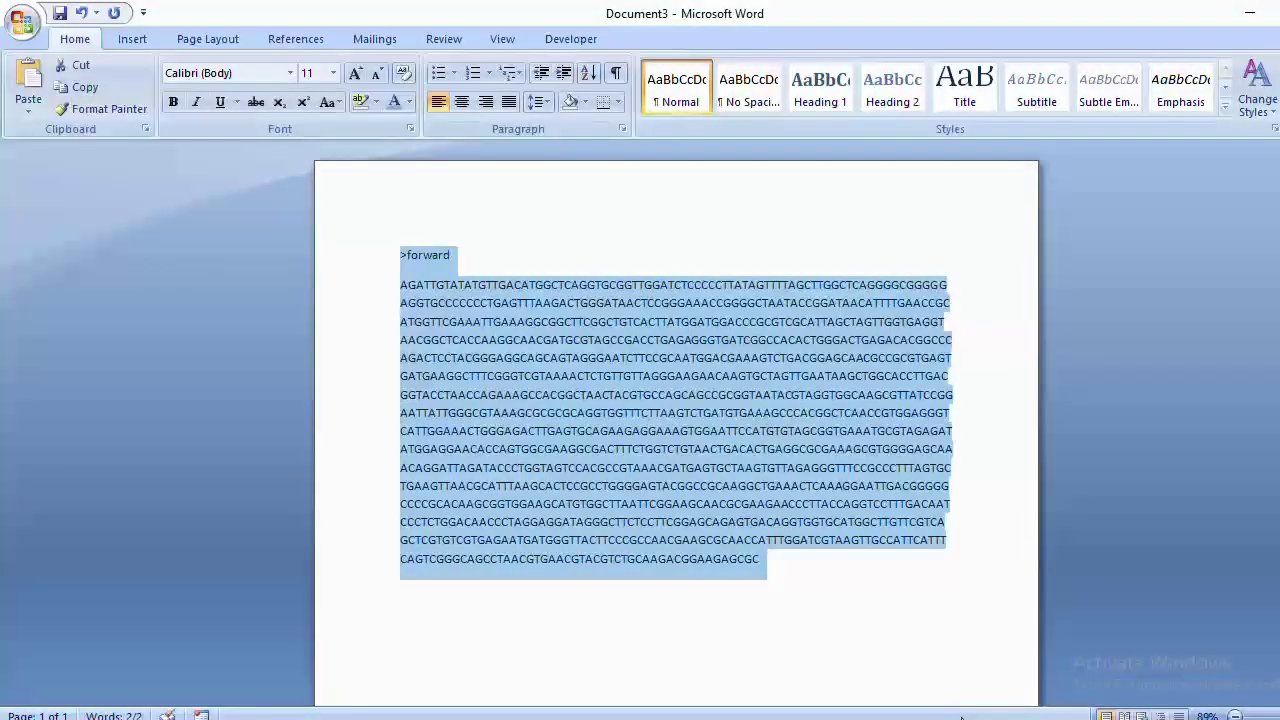
# Clear Notepad's old text and paste in the >forward FASTA record from Word
pyautogui.hotkey('alt', 'Tab')
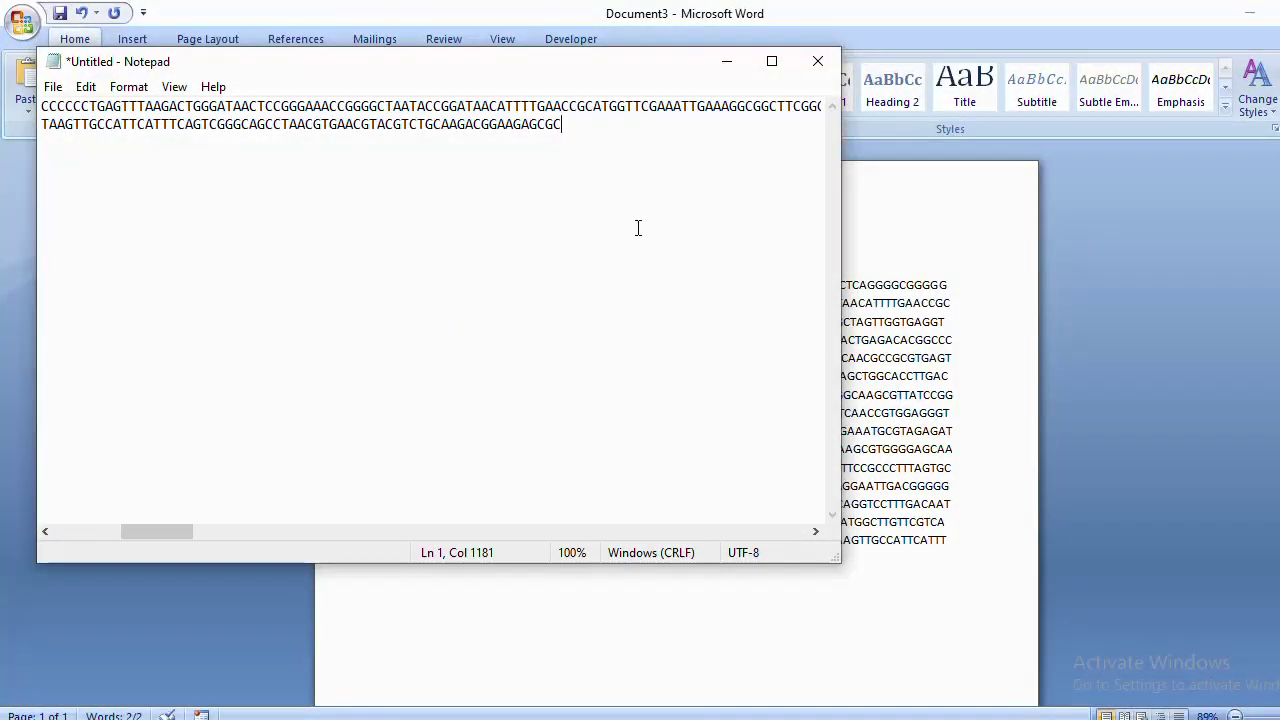
pyautogui.hotkey('ctrl', 'a')
pyautogui.hotkey('ctrl', 'x')
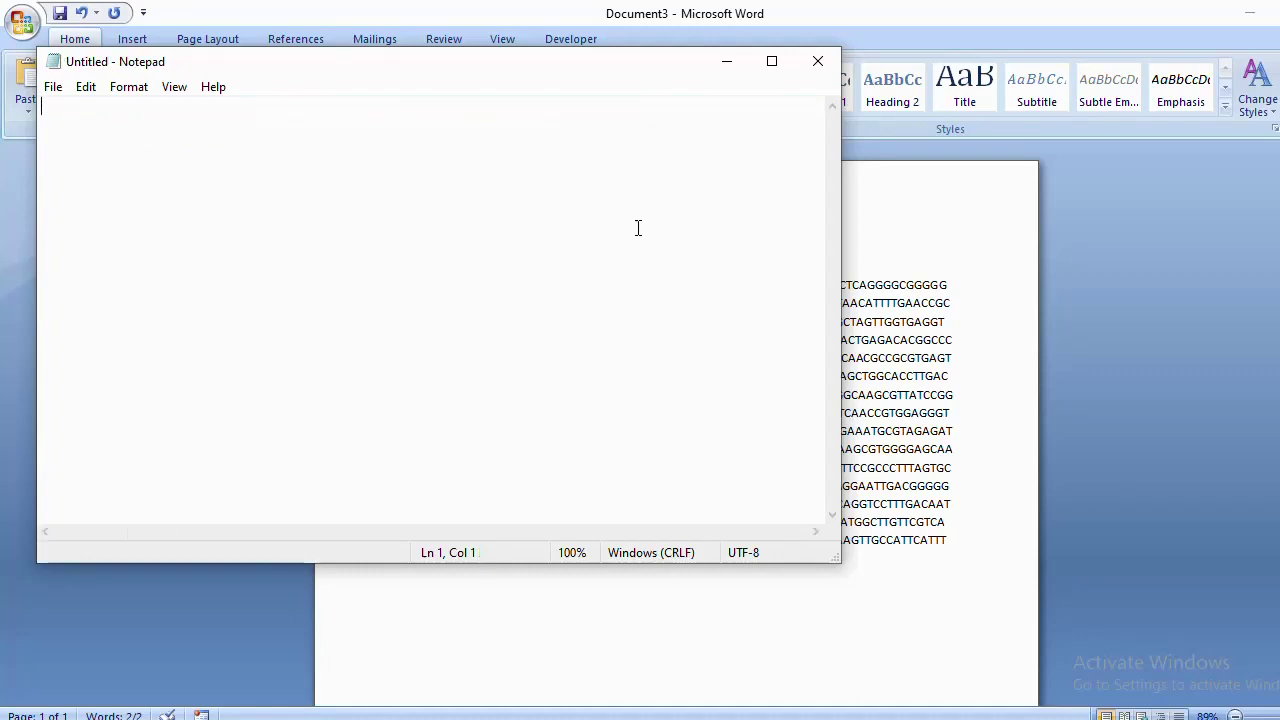
pyautogui.click(1031, 486)
pyautogui.hotkey('ctrl', 'a')
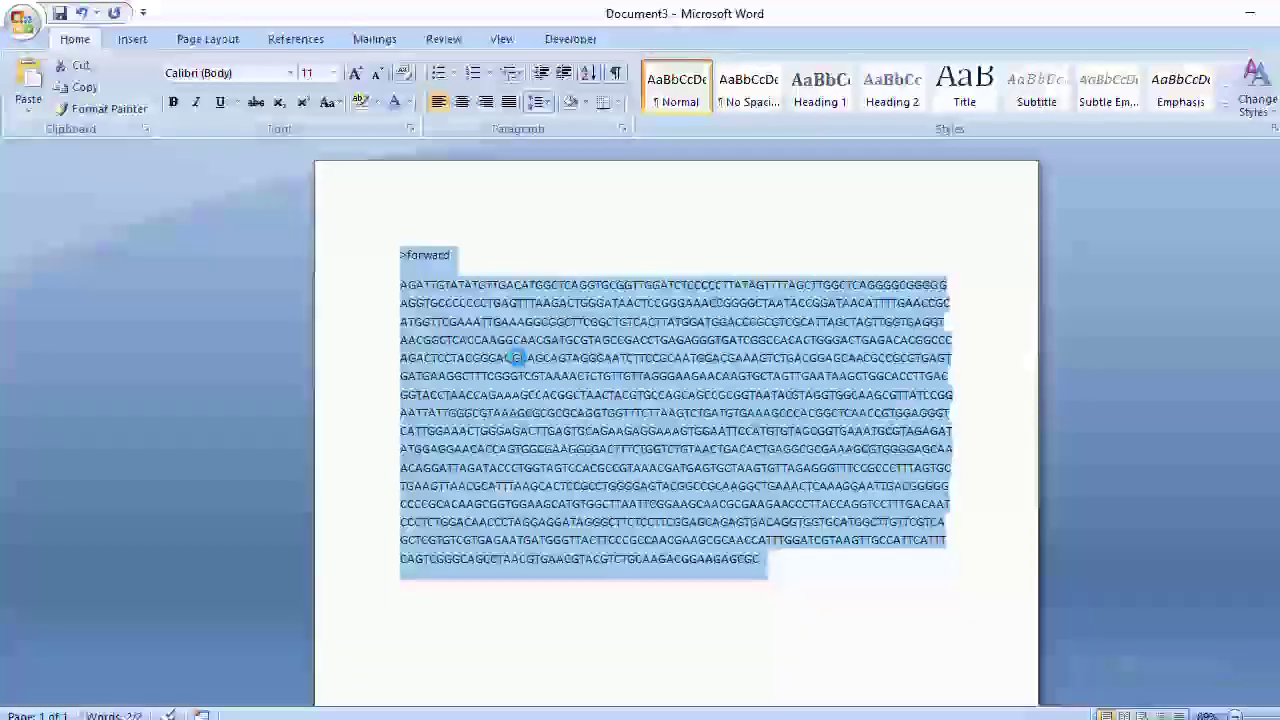
pyautogui.hotkey('alt', 'Tab')
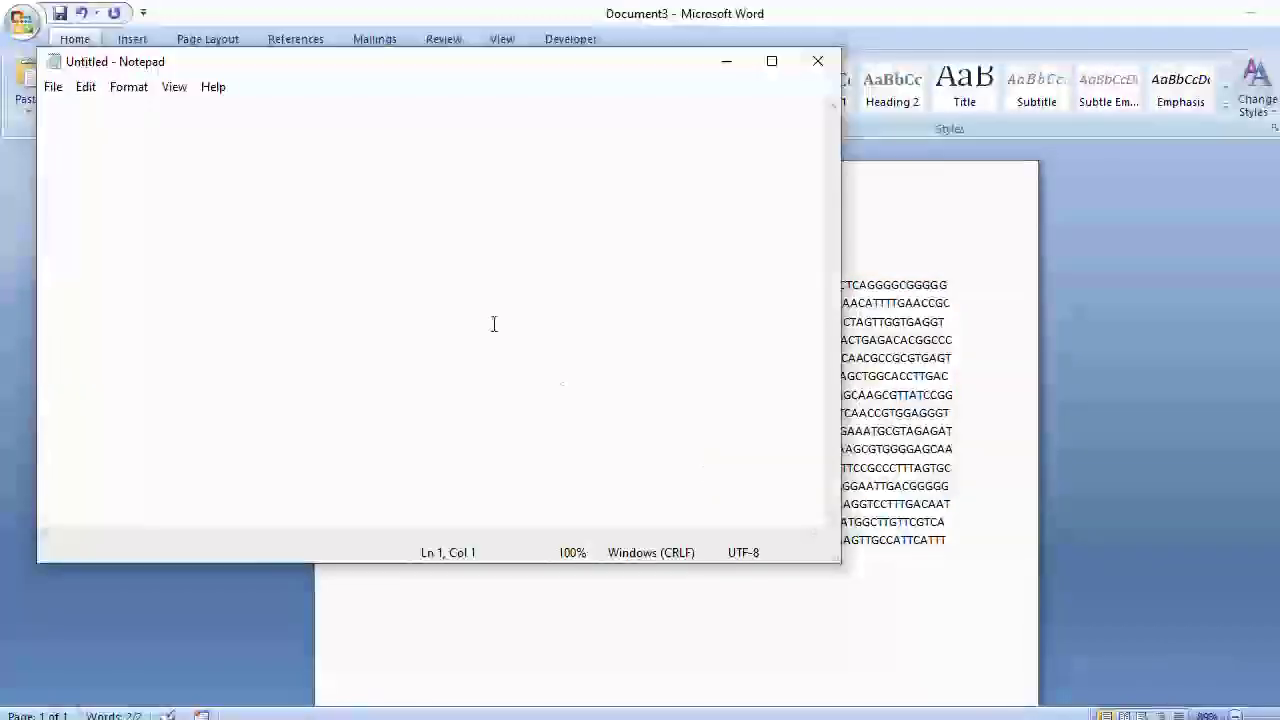
pyautogui.hotkey('ctrl', 'v')
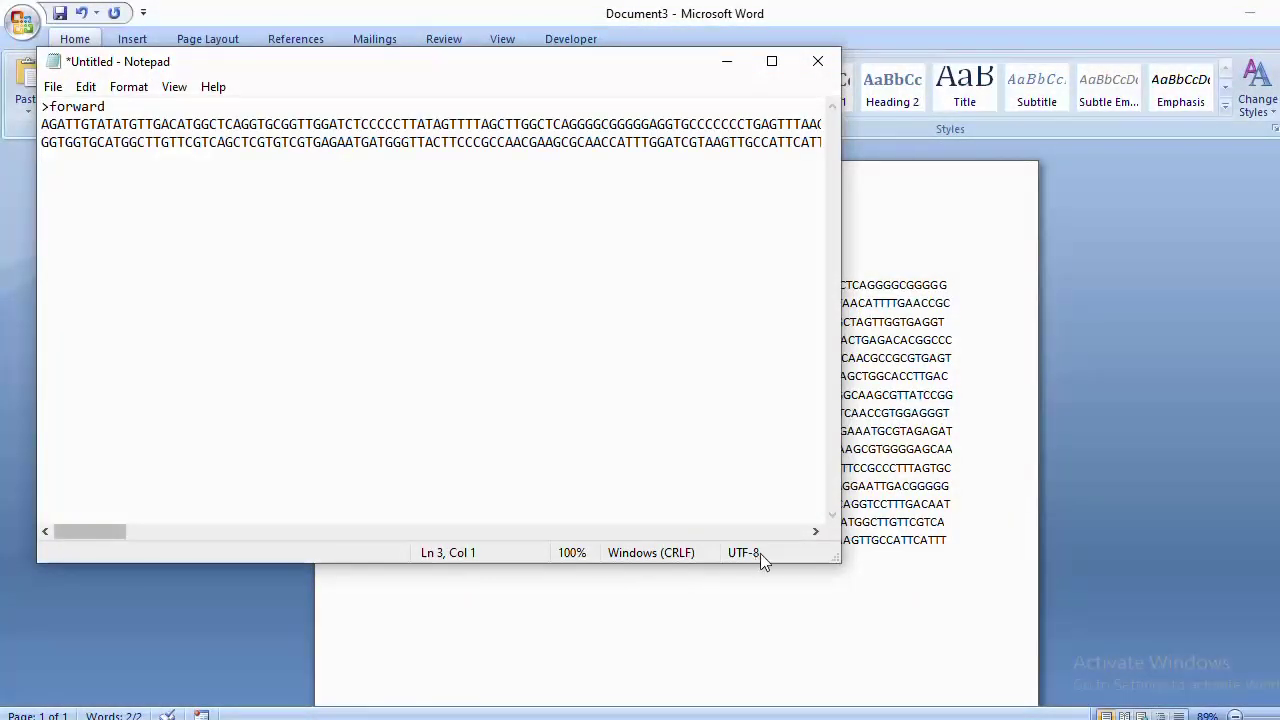
# Append the >Reverse record from Document4 below it and select both records
pyautogui.click(816, 626)
pyautogui.hotkey('ctrl', 'a')
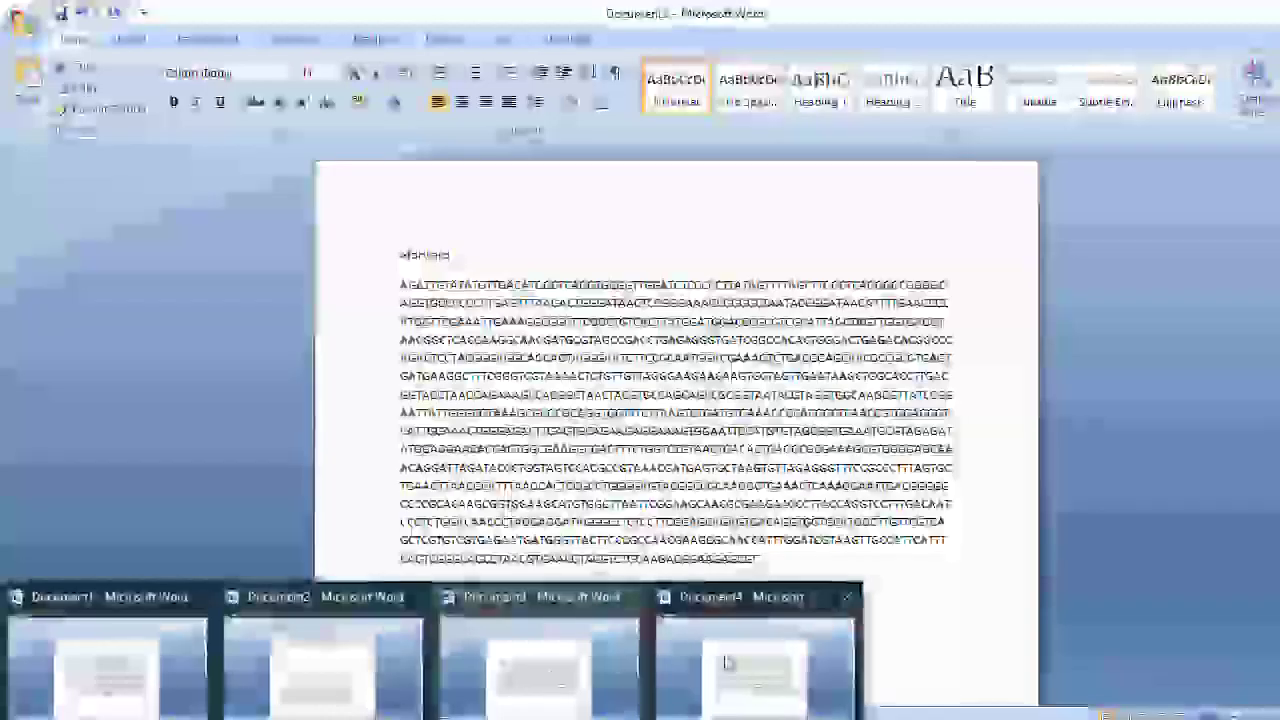
pyautogui.click(731, 660)
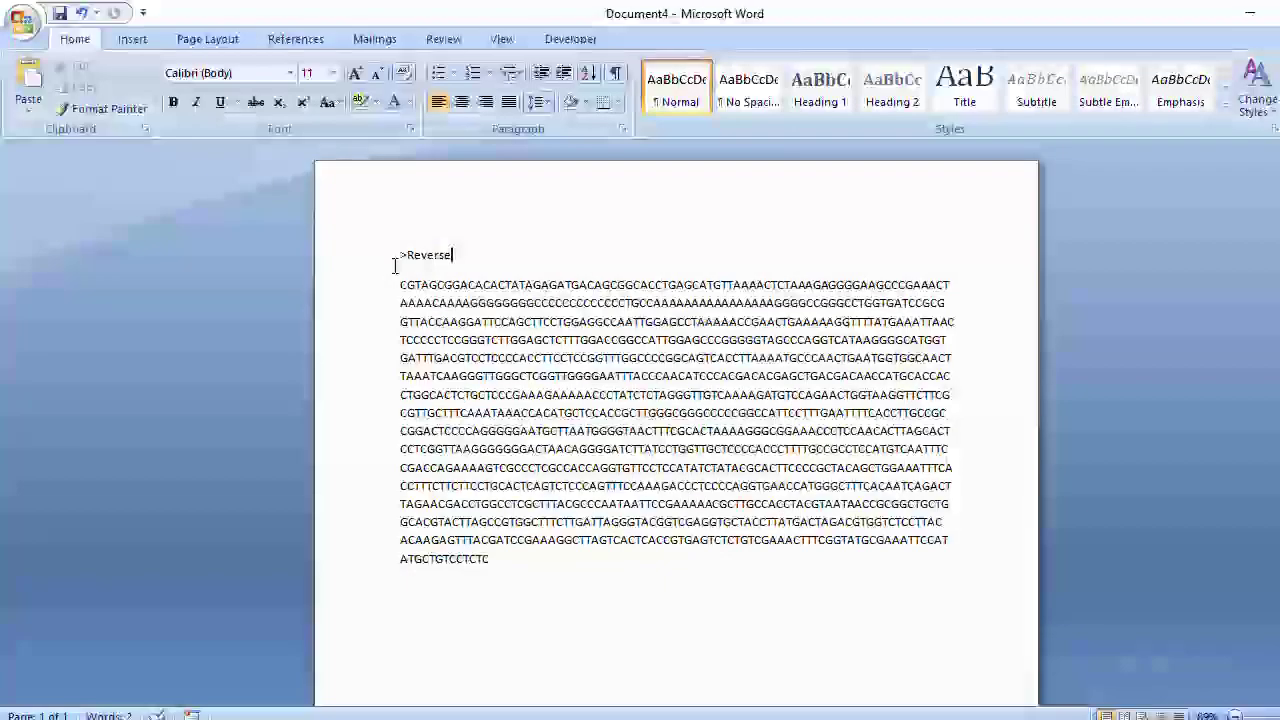
pyautogui.hotkey('ctrl', 'a')
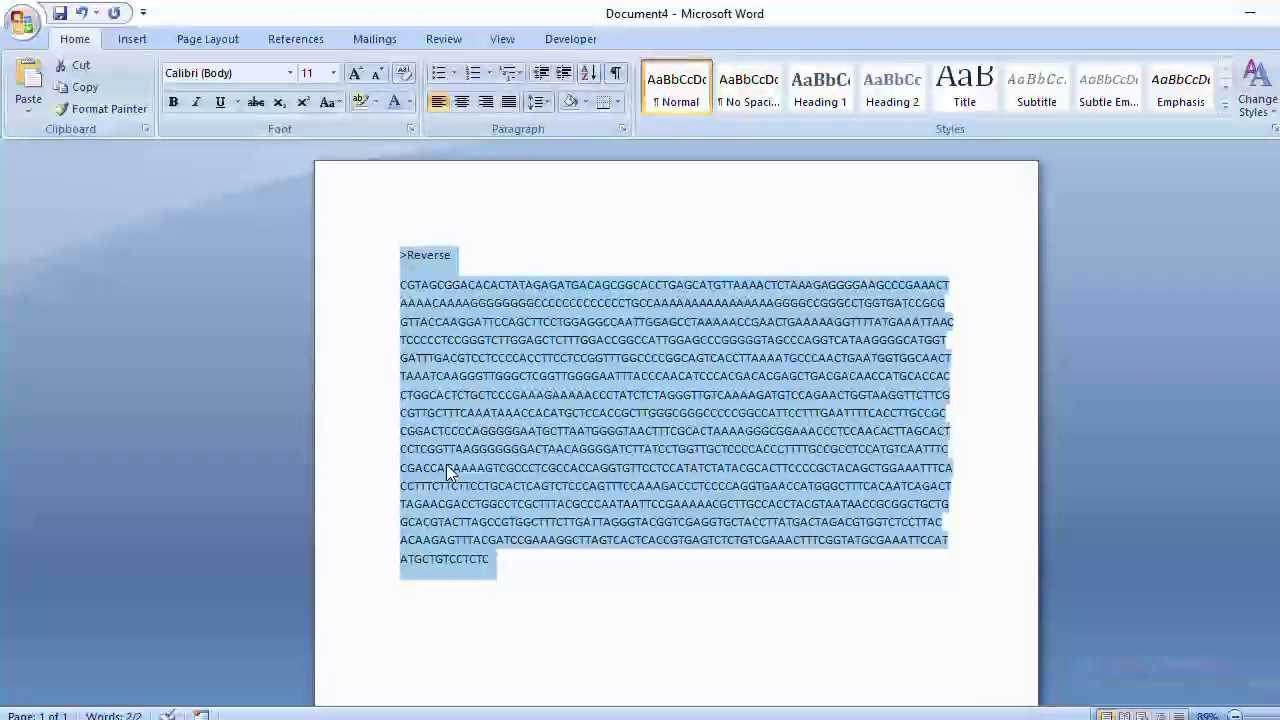
pyautogui.click(966, 715)
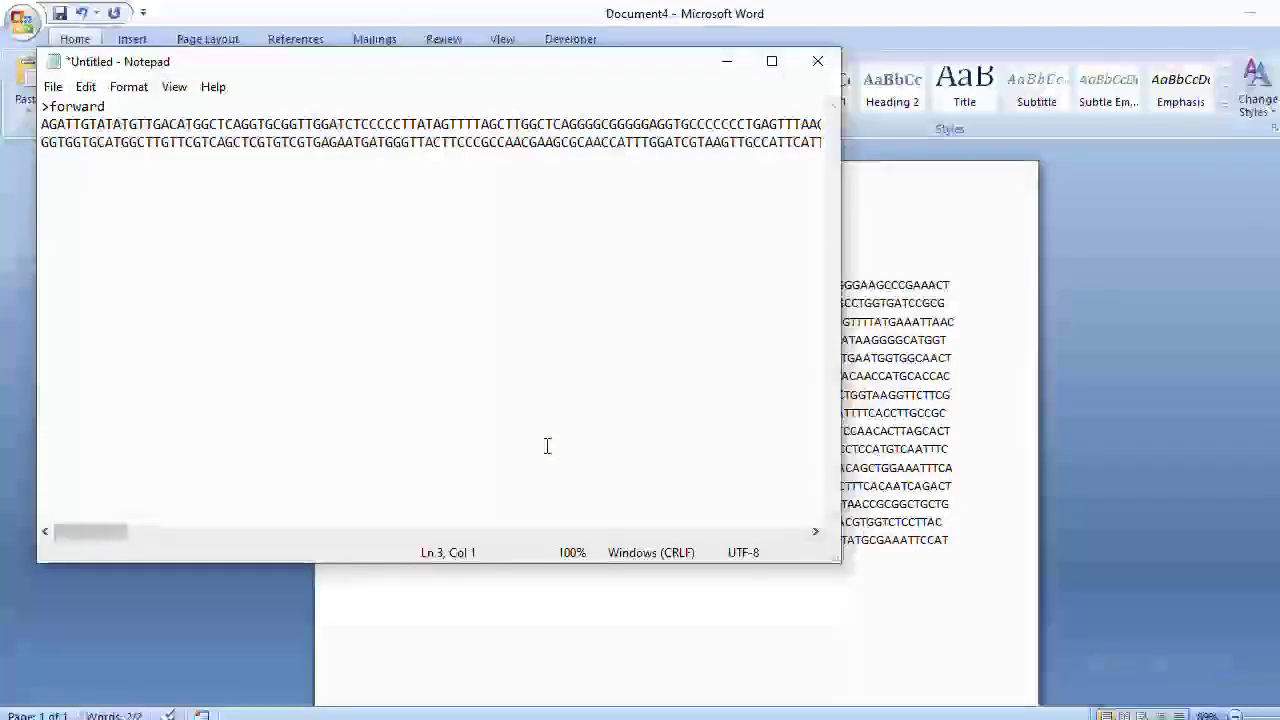
pyautogui.hotkey('ctrl', 'v')
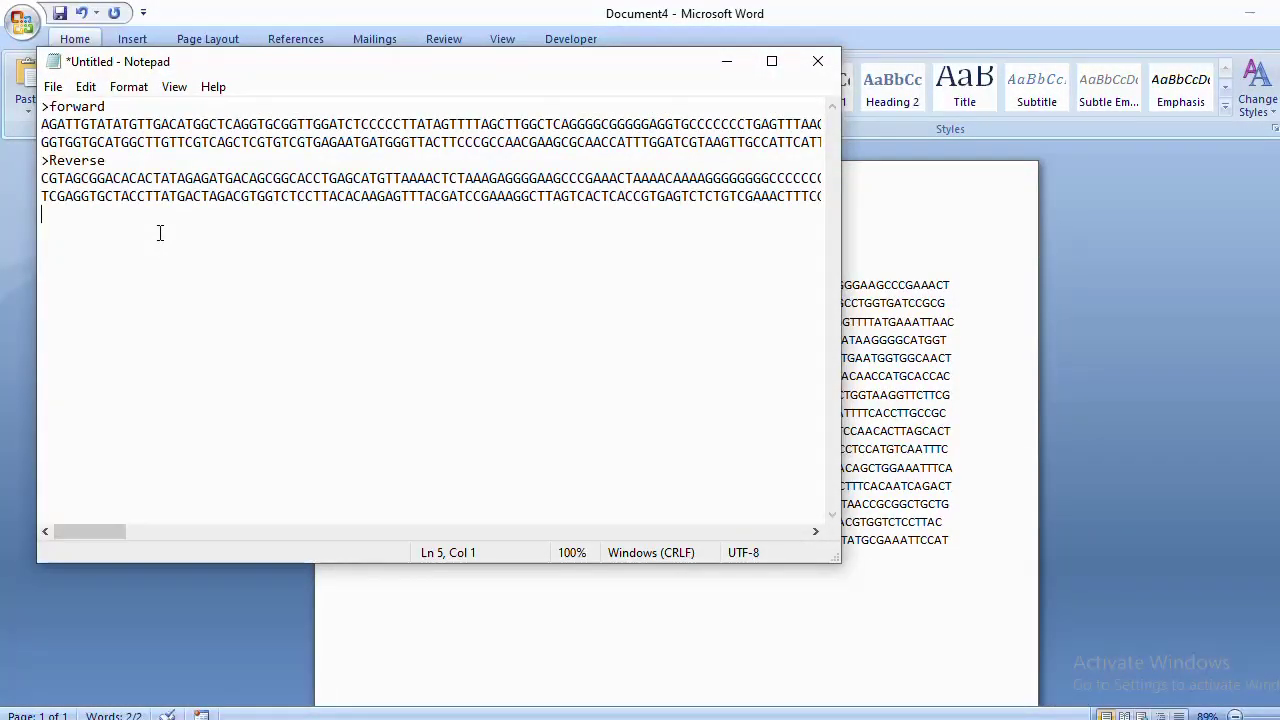
pyautogui.hotkey('ctrl', 'a')
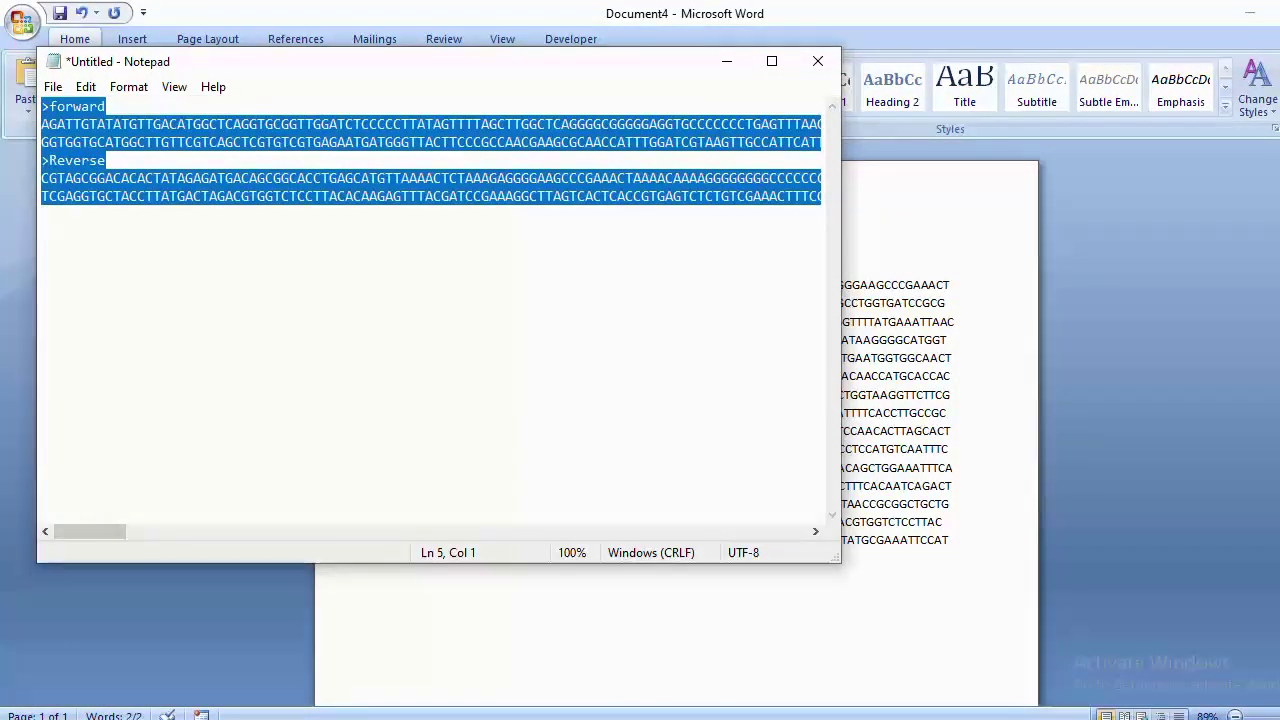
# Close BioEdit's chromatogram and single-sequence windows without saving changes
pyautogui.click(722, 716)
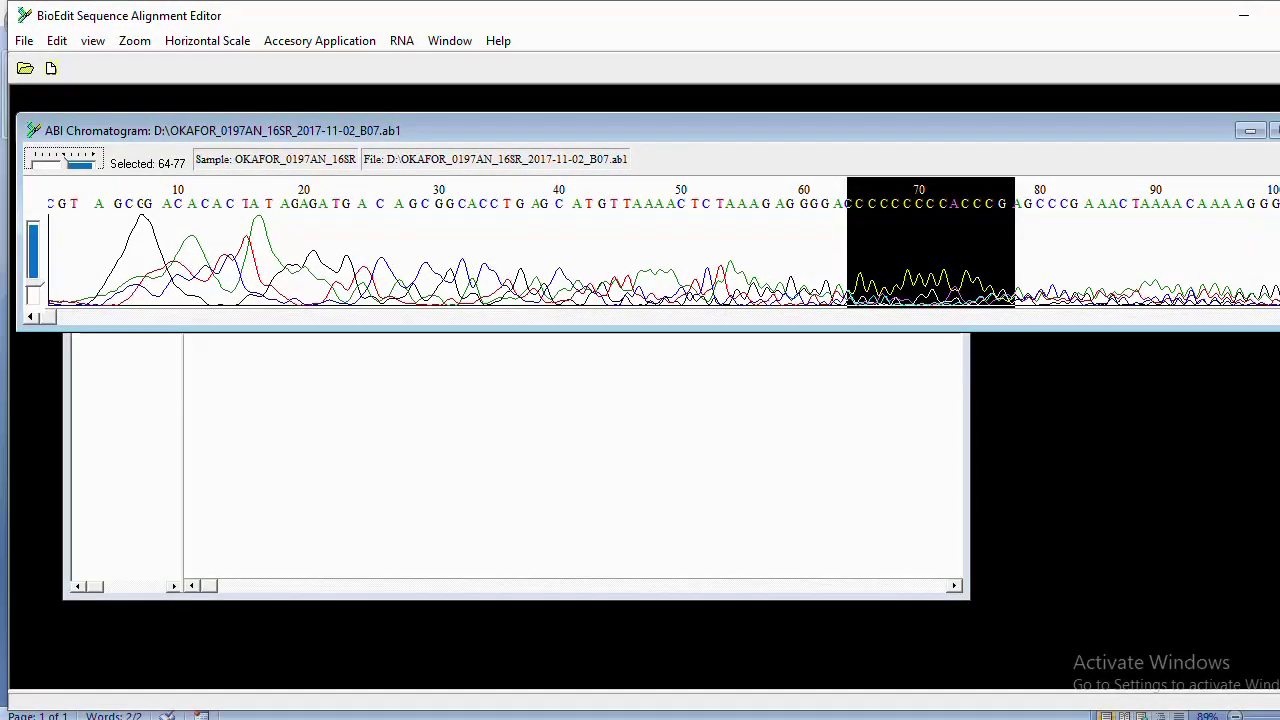
pyautogui.click(1274, 131)
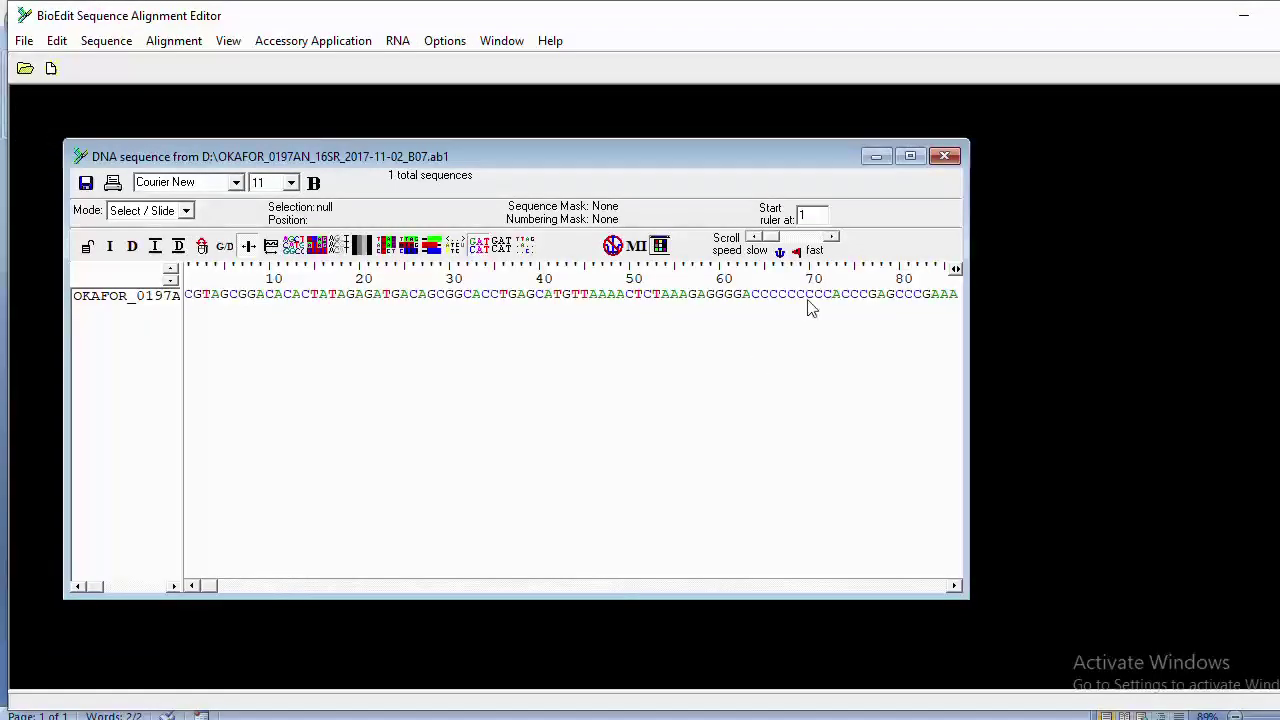
pyautogui.click(944, 157)
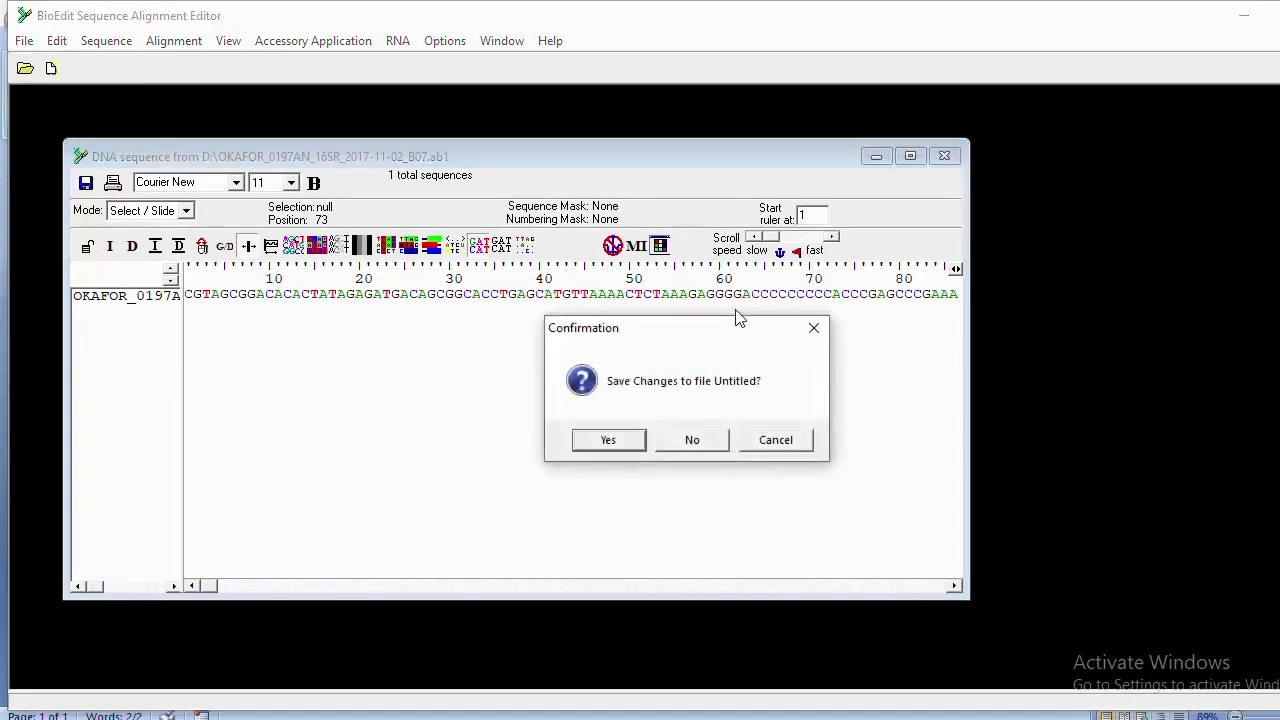
pyautogui.click(692, 445)
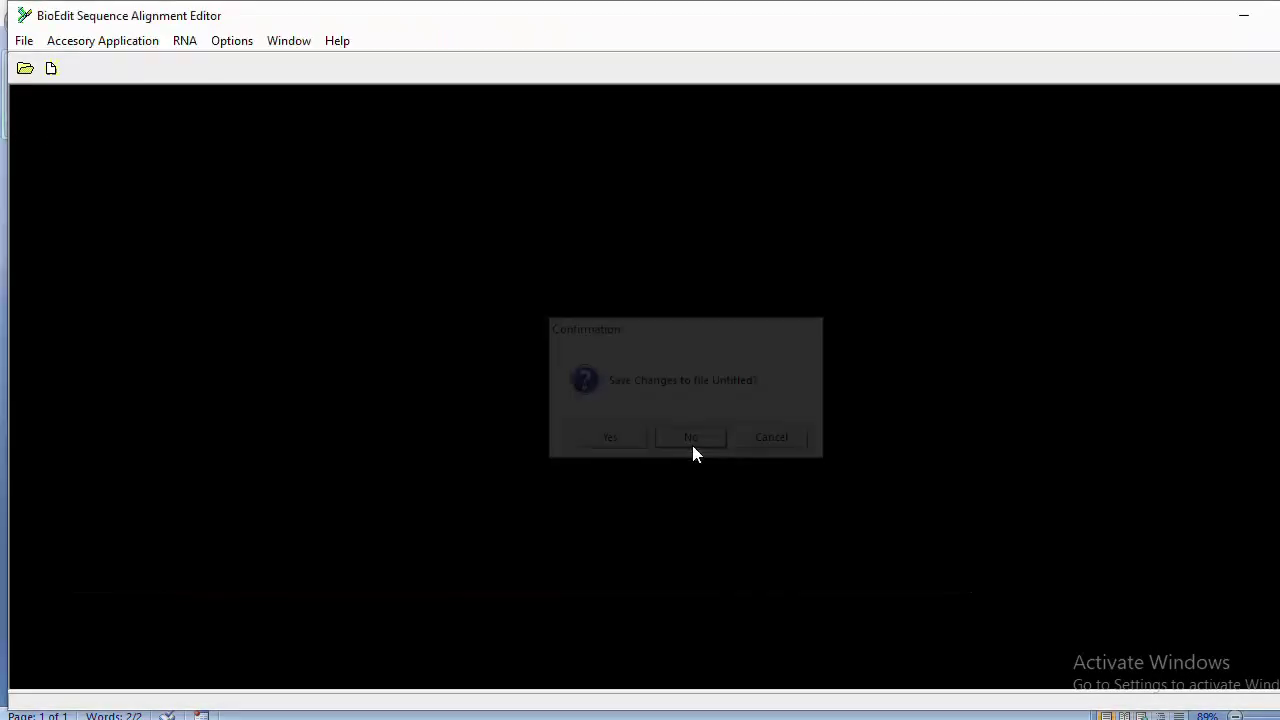
pyautogui.click(24, 42)
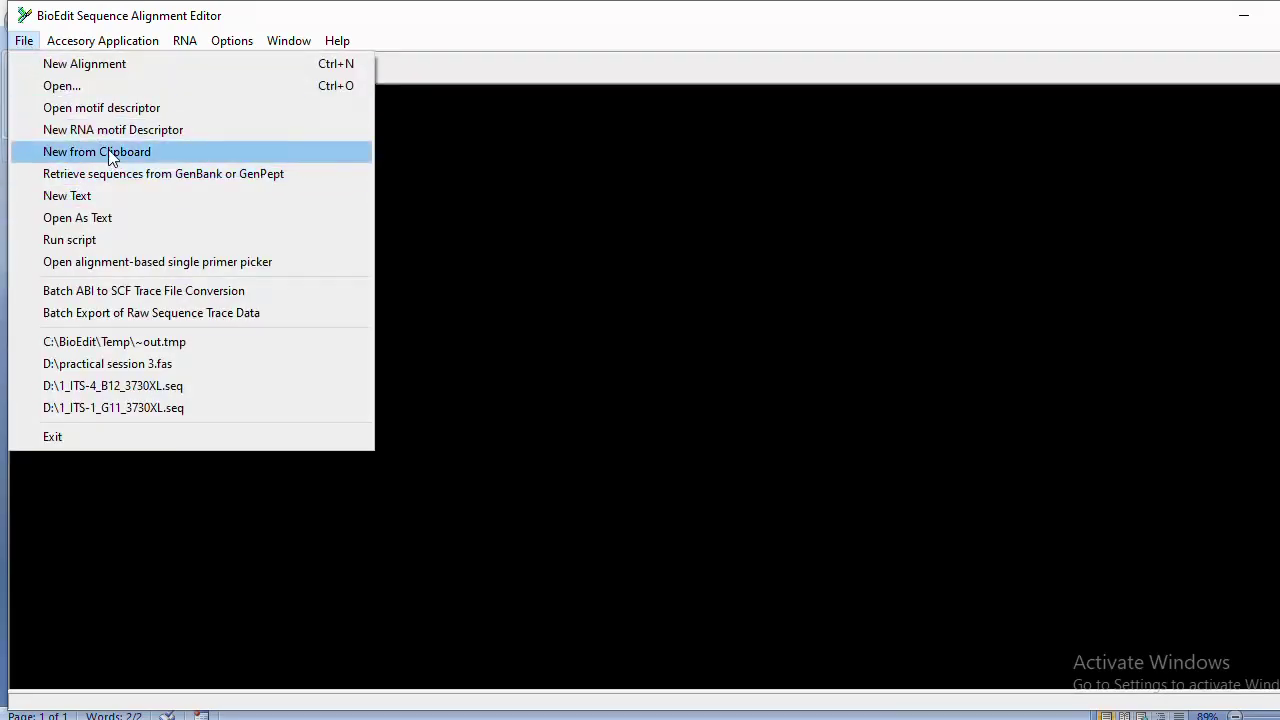
# Build a new alignment from the clipboard's forward and Reverse records, selecting Reverse
pyautogui.click(109, 152)
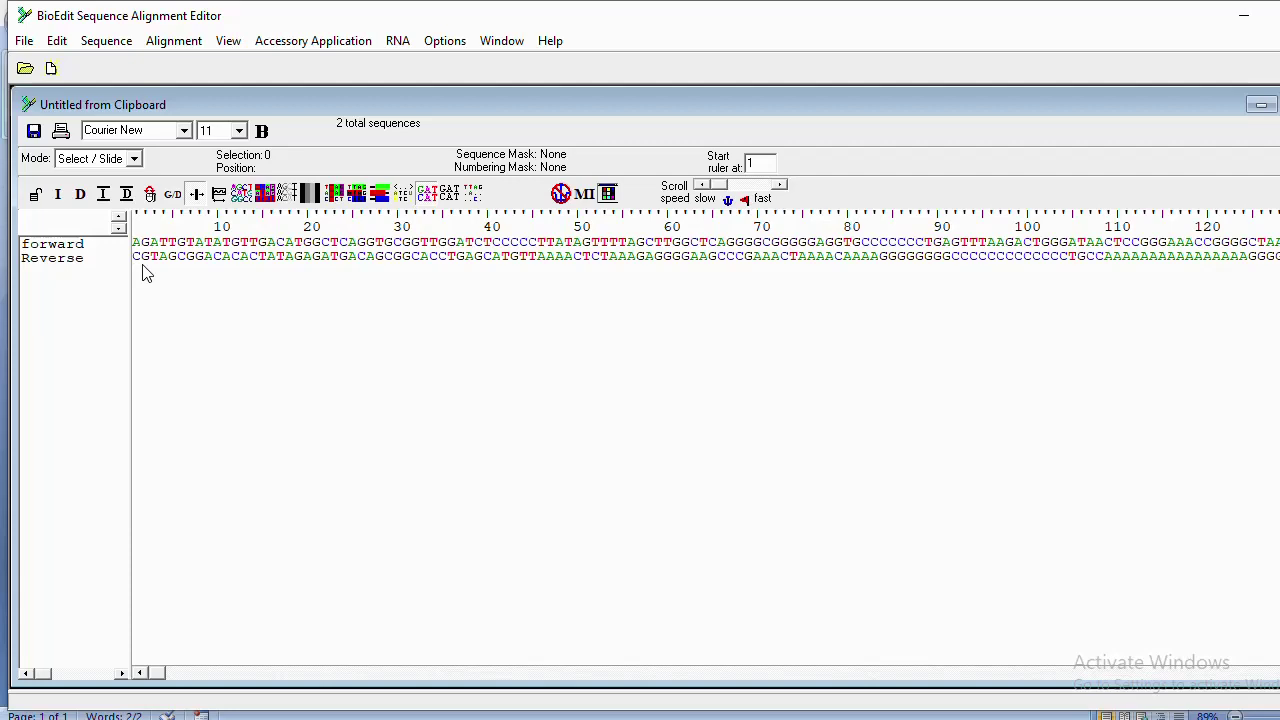
pyautogui.click(72, 262)
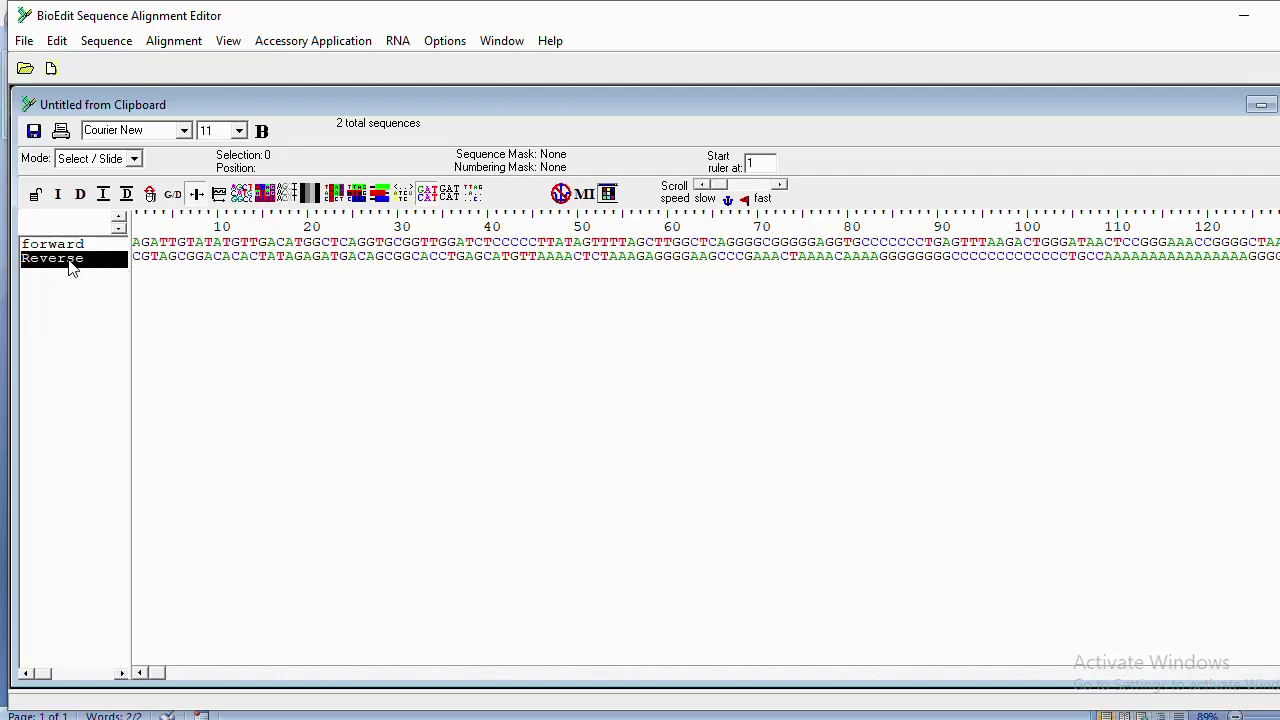
# Reverse-complement the Reverse read, then select both the forward and Reverse sequences
pyautogui.click(114, 44)
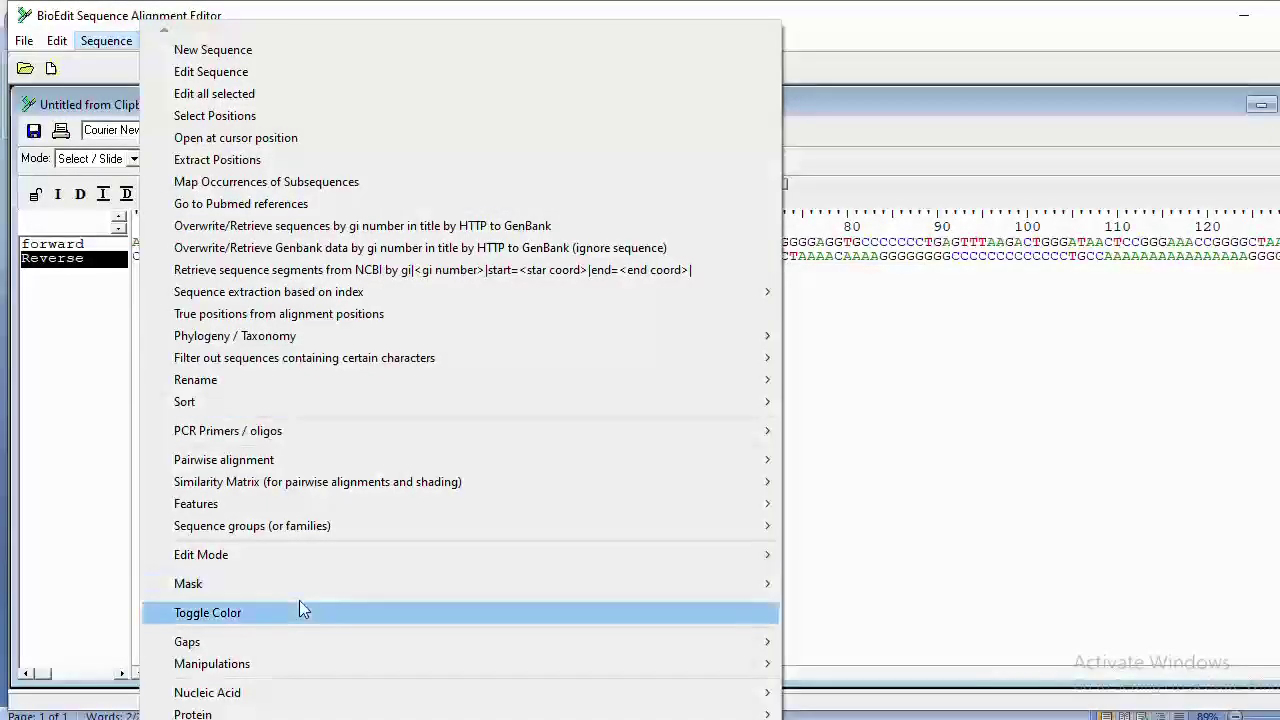
pyautogui.moveTo(594, 694)
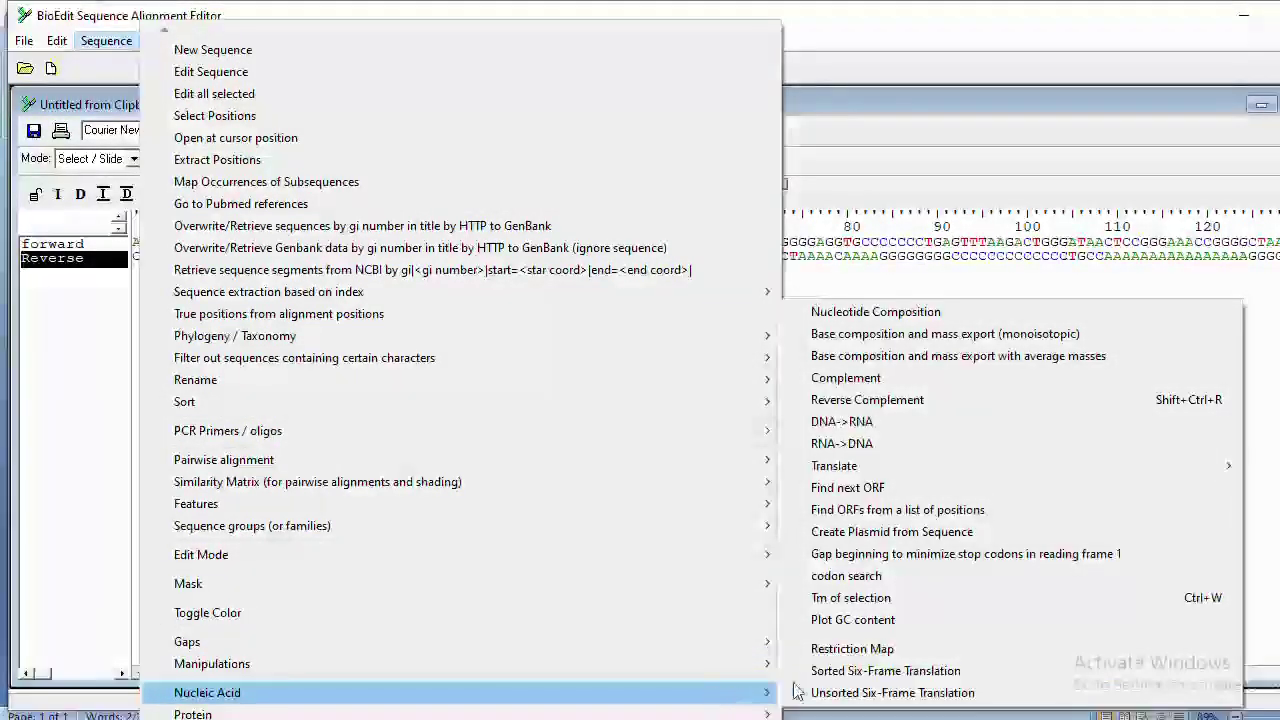
pyautogui.click(875, 400)
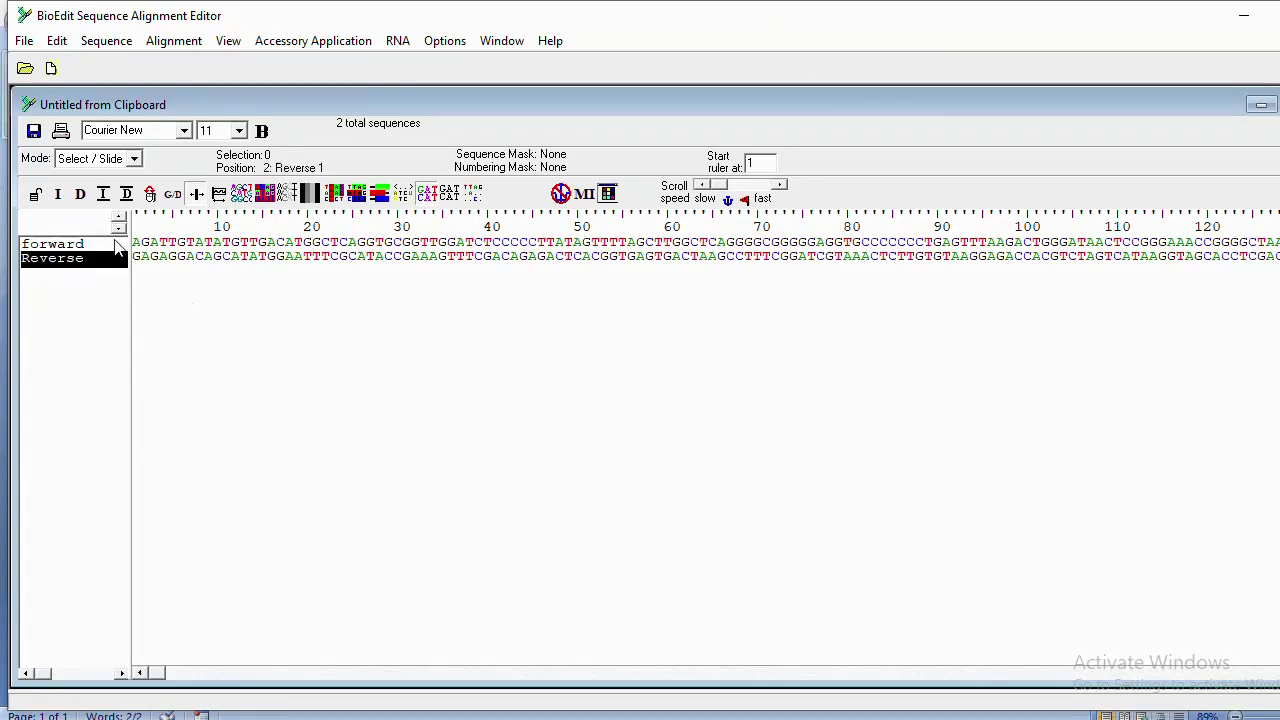
pyautogui.click(88, 245)
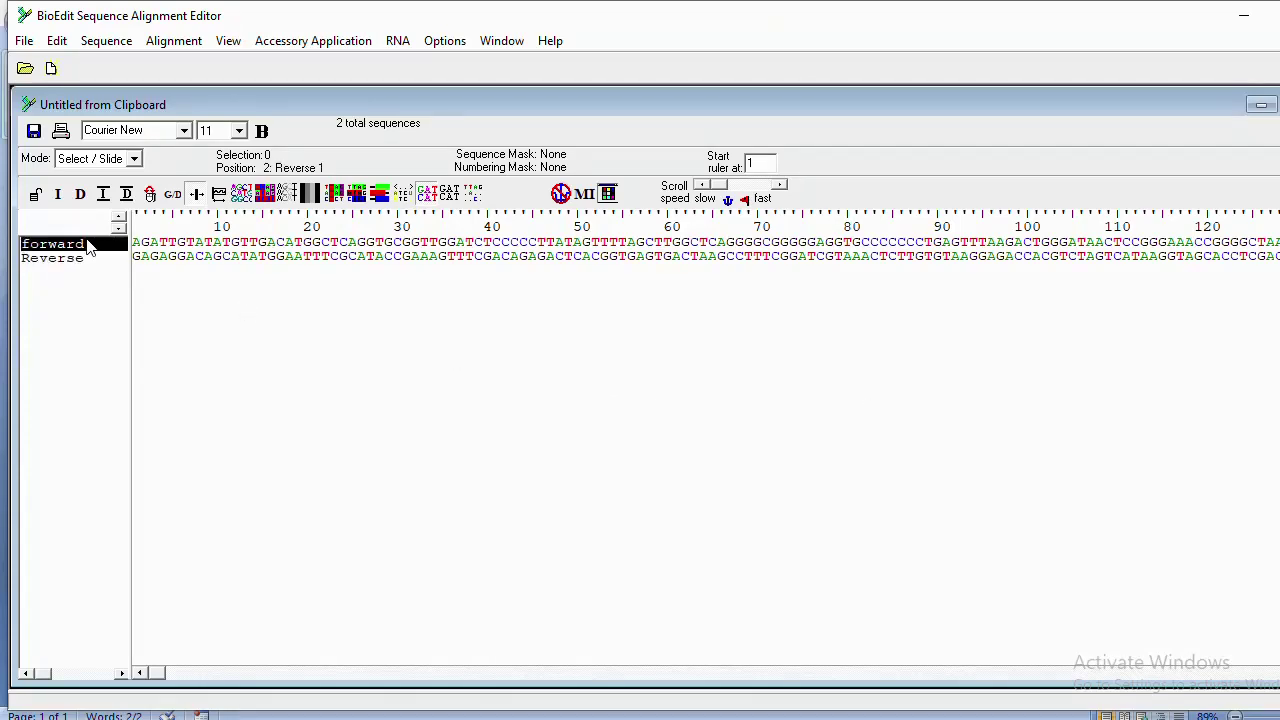
pyautogui.keyDown('shift'); pyautogui.click(86, 259); pyautogui.keyUp('shift')
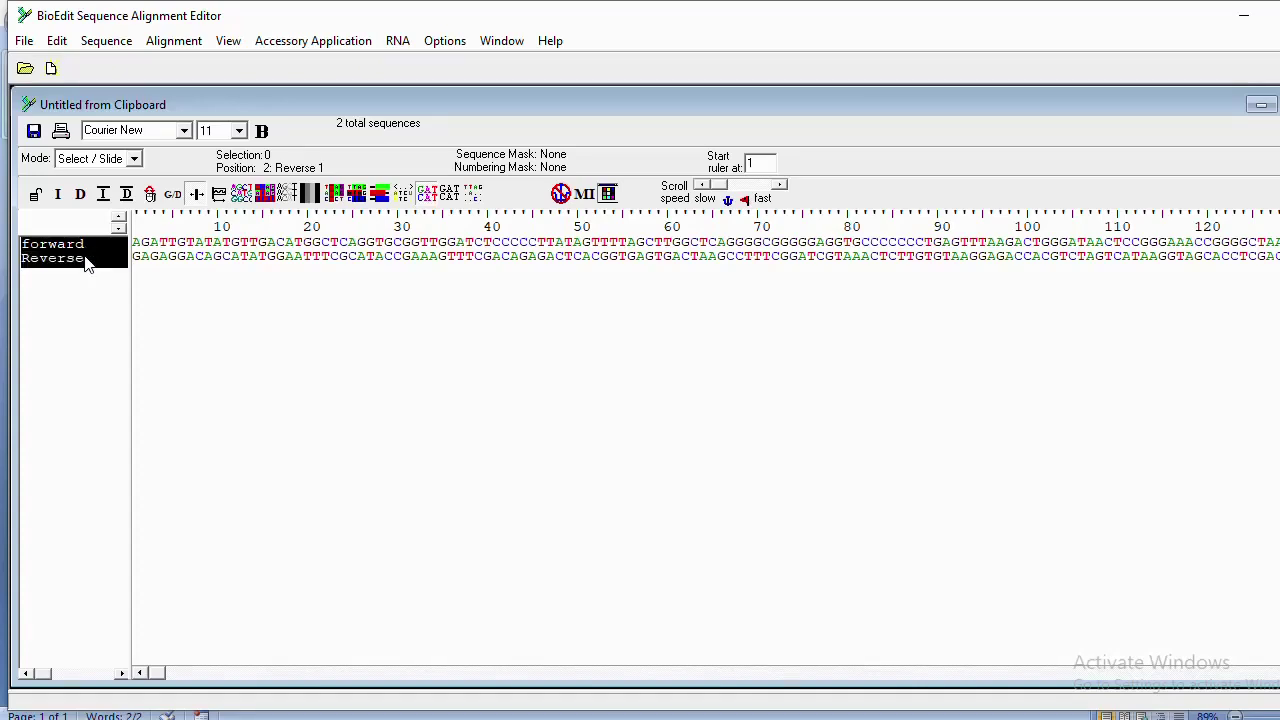
# Run Pairwise alignment > Align two sequences (allow ends to slide) on forward and Reverse
pyautogui.click(156, 42)
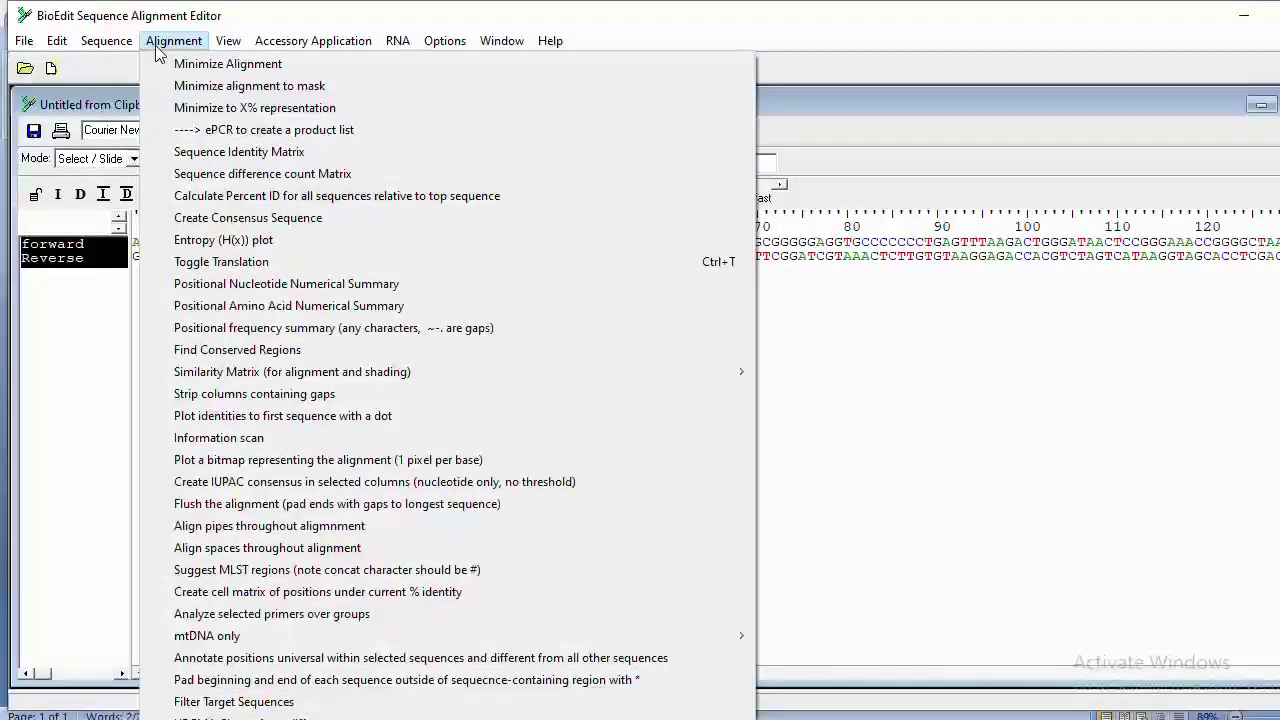
pyautogui.click(106, 41)
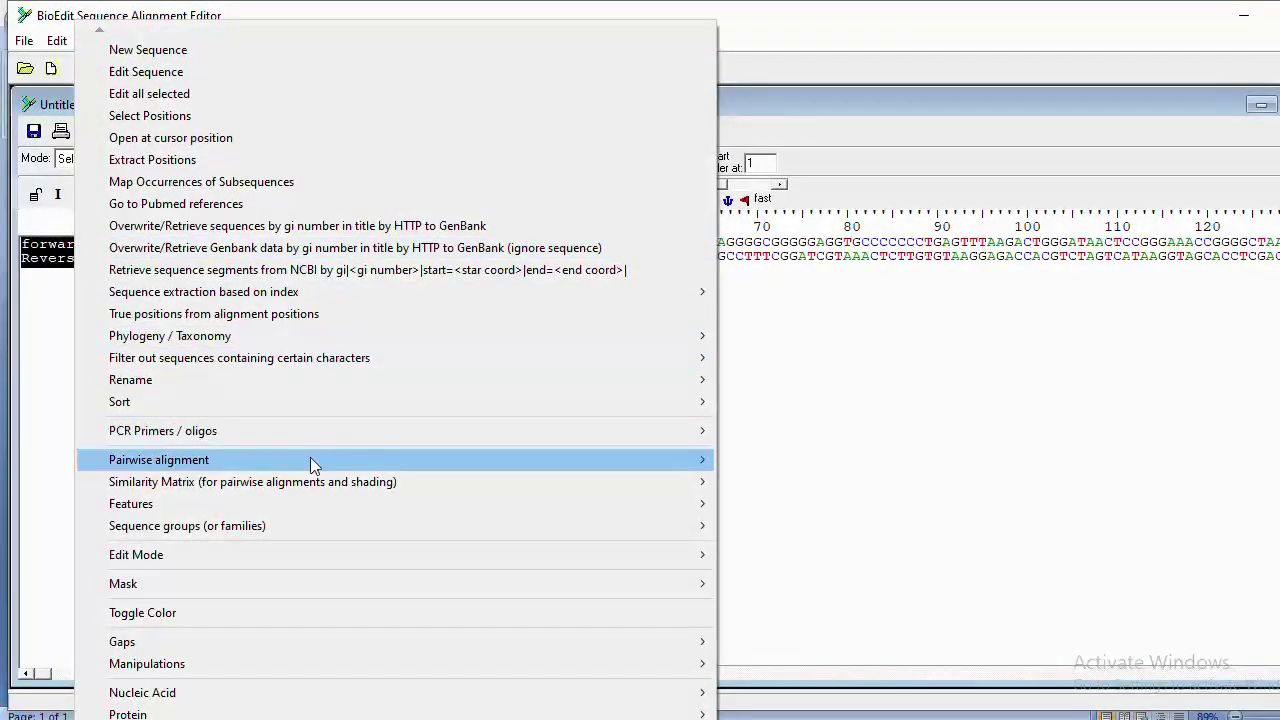
pyautogui.moveTo(350, 462)
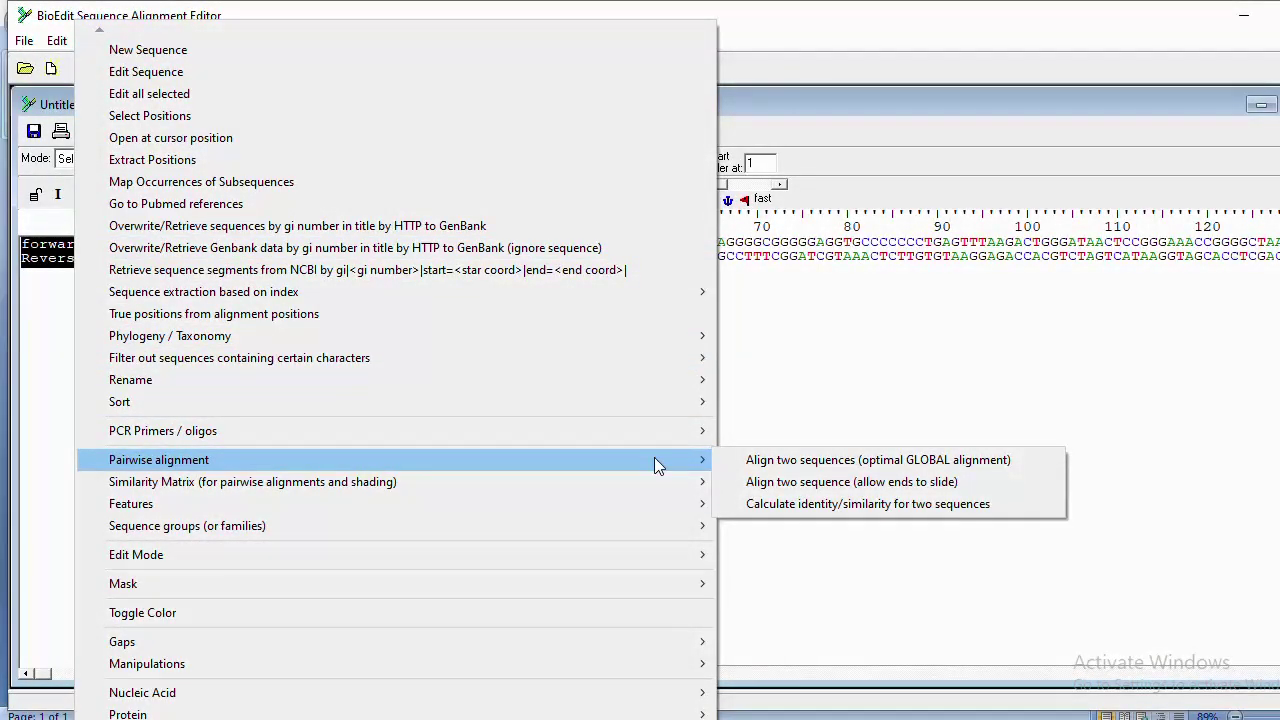
pyautogui.click(798, 482)
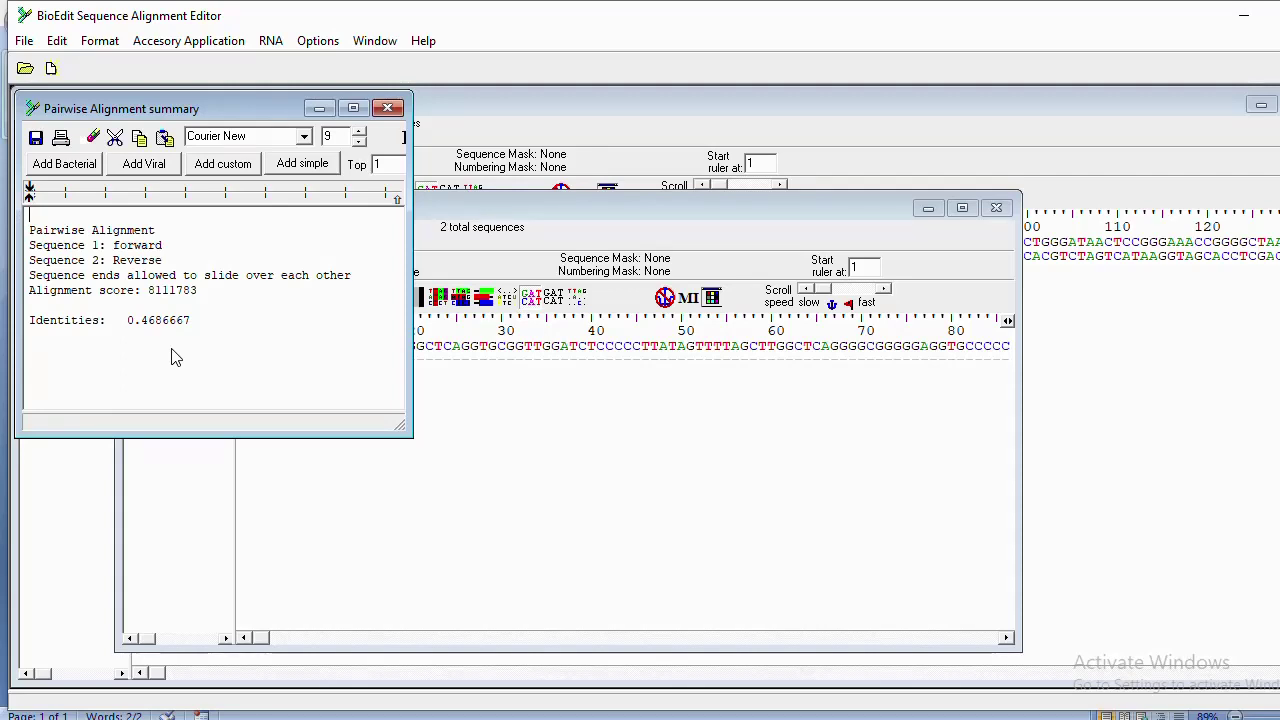
# Bring the ~out.tmp alignment forward, scroll along it, and select forward and Reverse
pyautogui.click(462, 205)
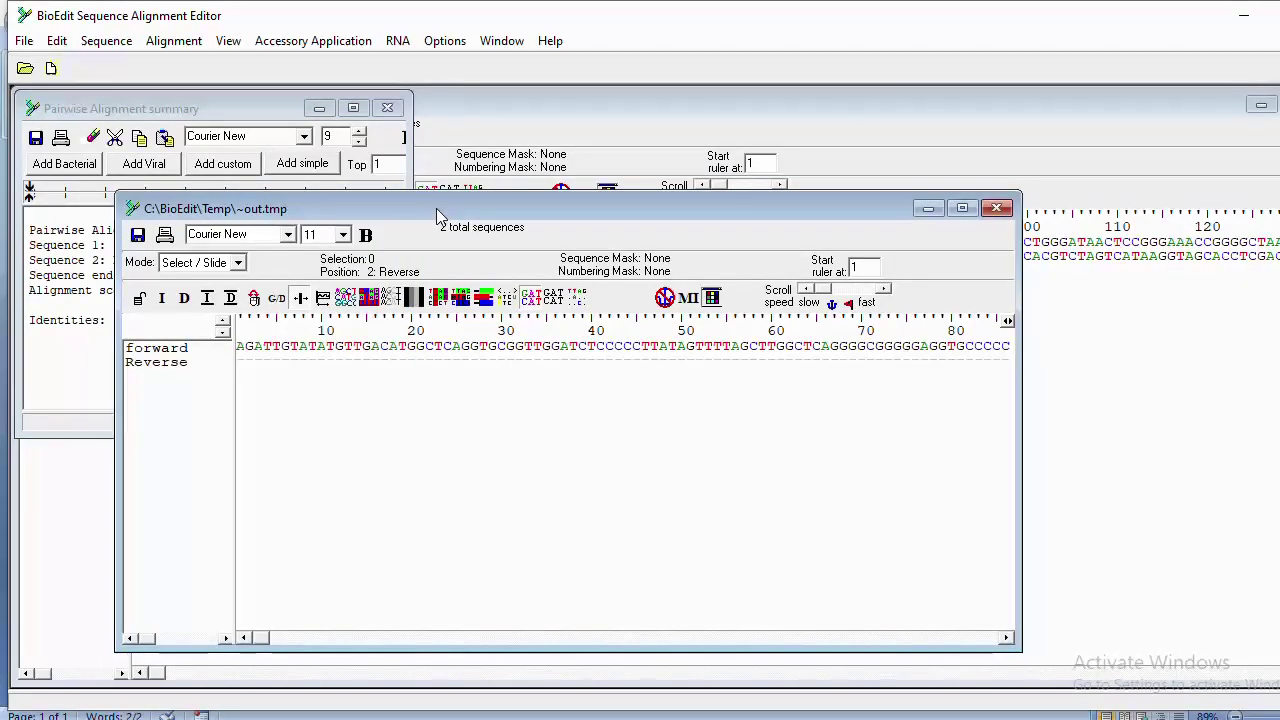
pyautogui.moveTo(436, 208); pyautogui.dragTo(475, 185)
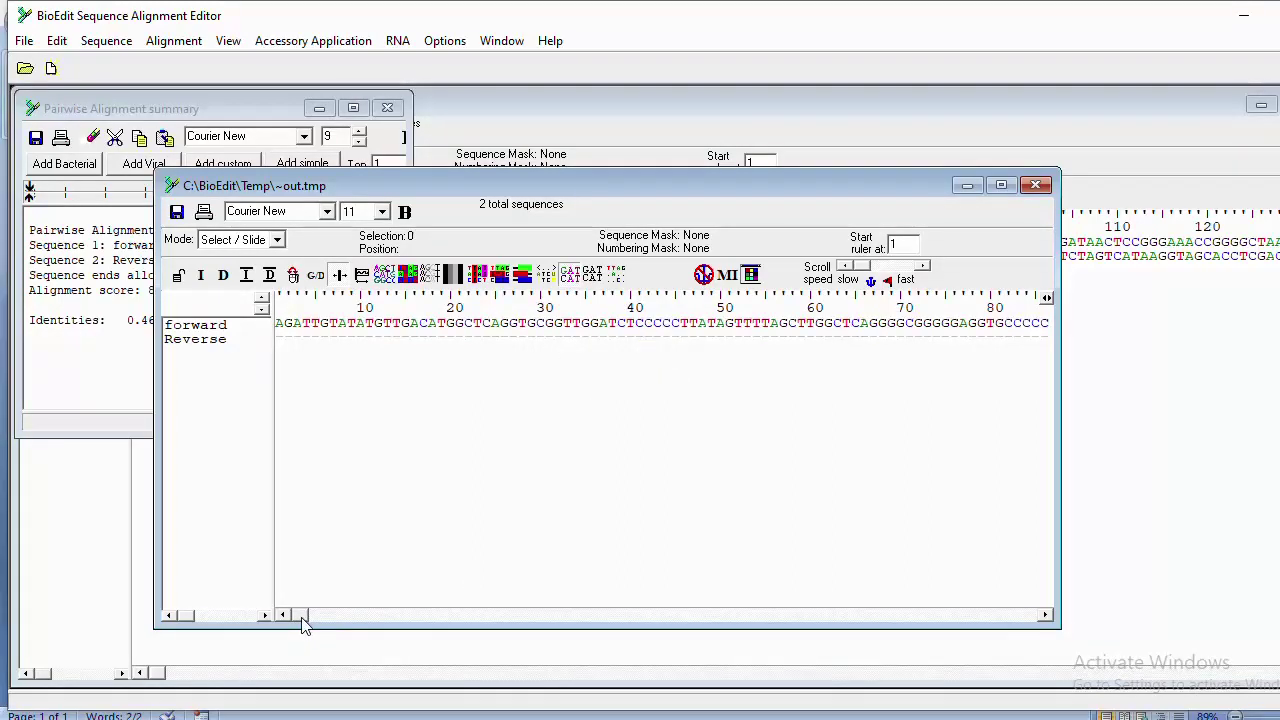
pyautogui.moveTo(303, 620); pyautogui.dragTo(902, 613)
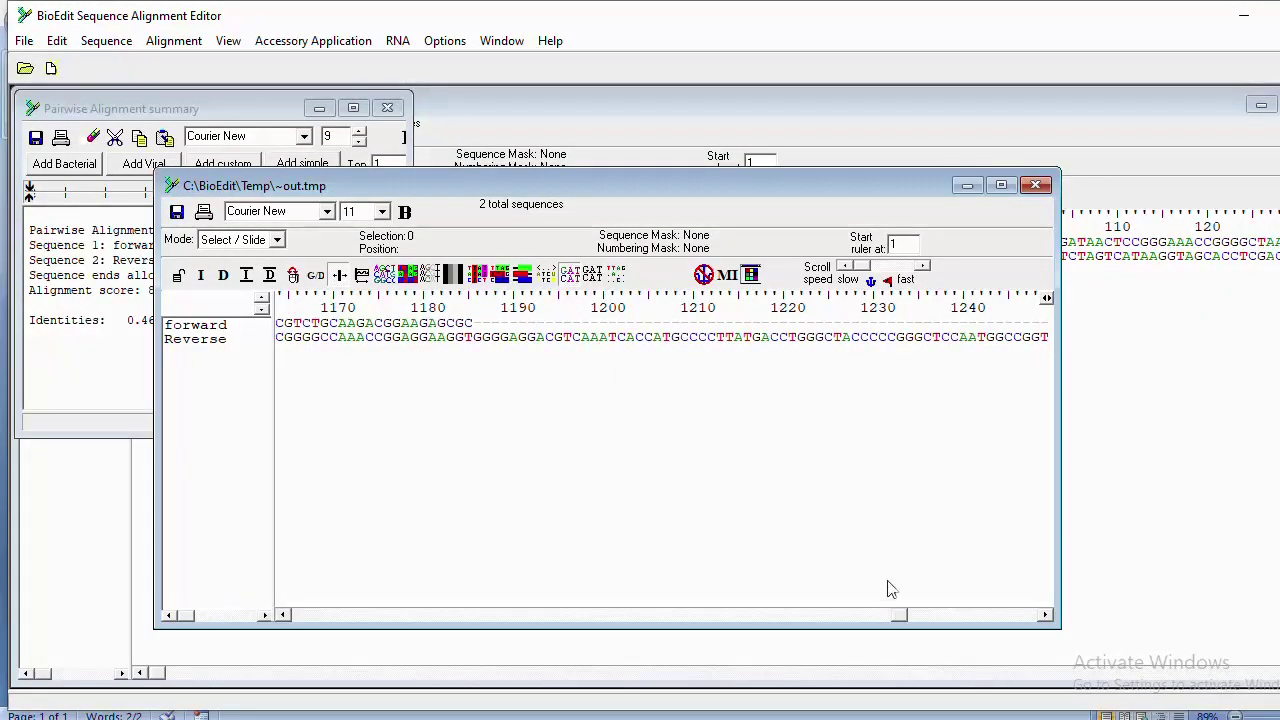
pyautogui.moveTo(898, 614); pyautogui.dragTo(608, 654)
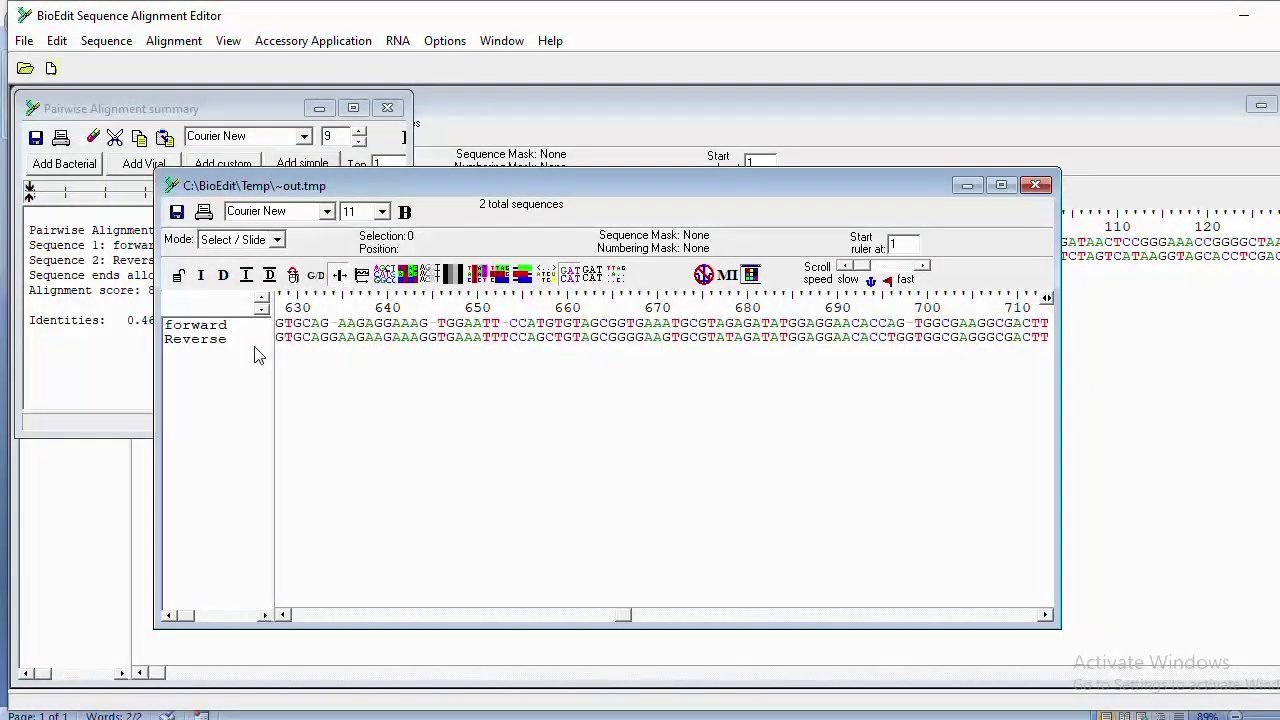
pyautogui.click(216, 328)
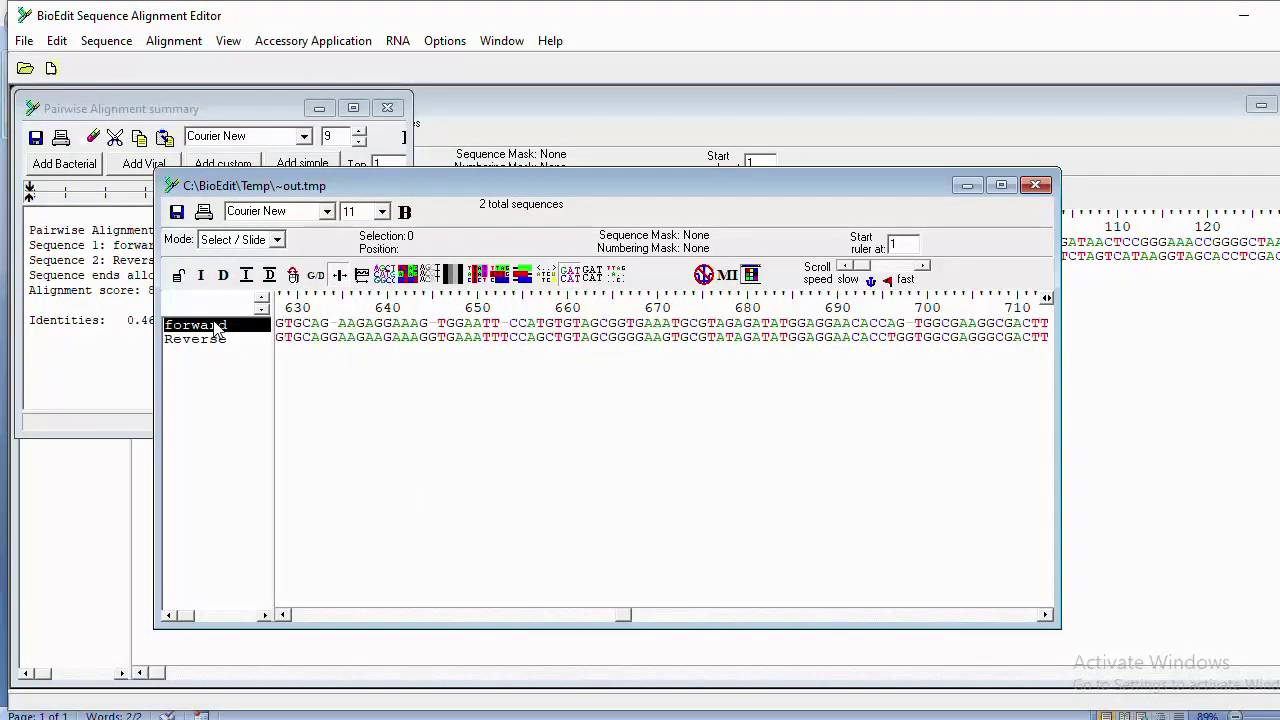
pyautogui.keyDown('shift'); pyautogui.click(212, 340); pyautogui.keyUp('shift')
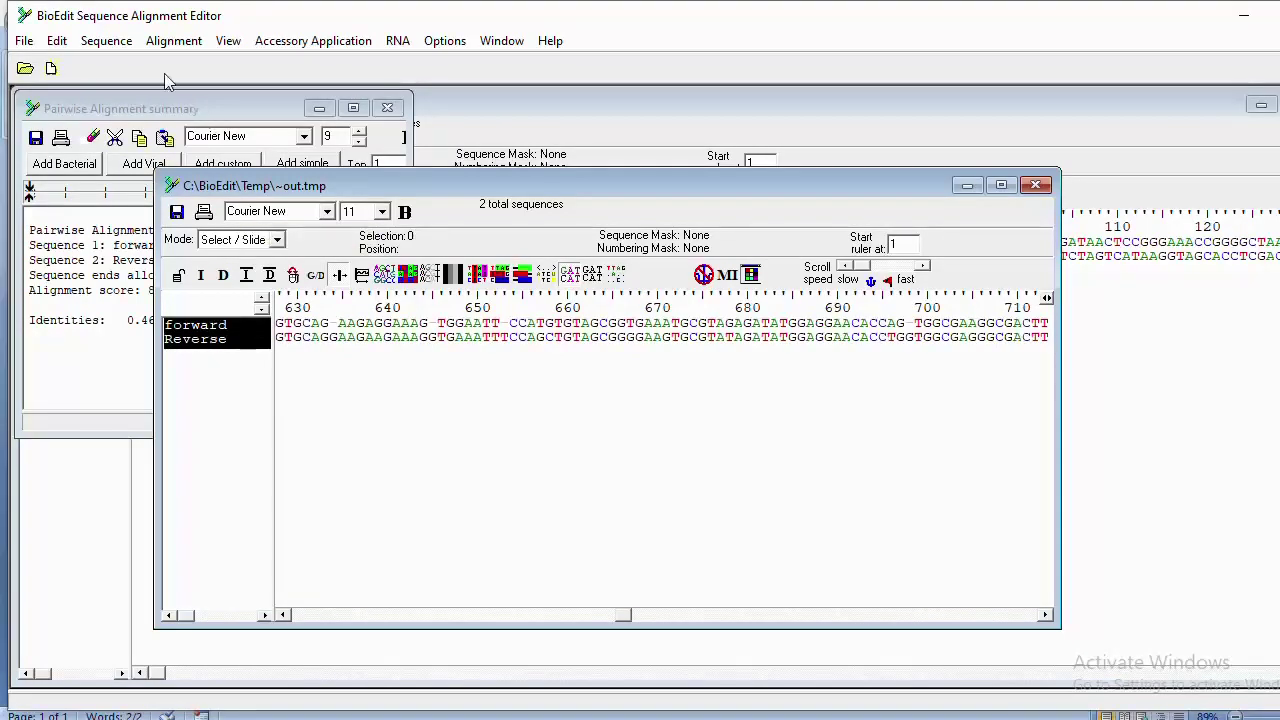
# Create a Consensus sequence from the two selected reads and select the Consensus row
pyautogui.click(165, 44)
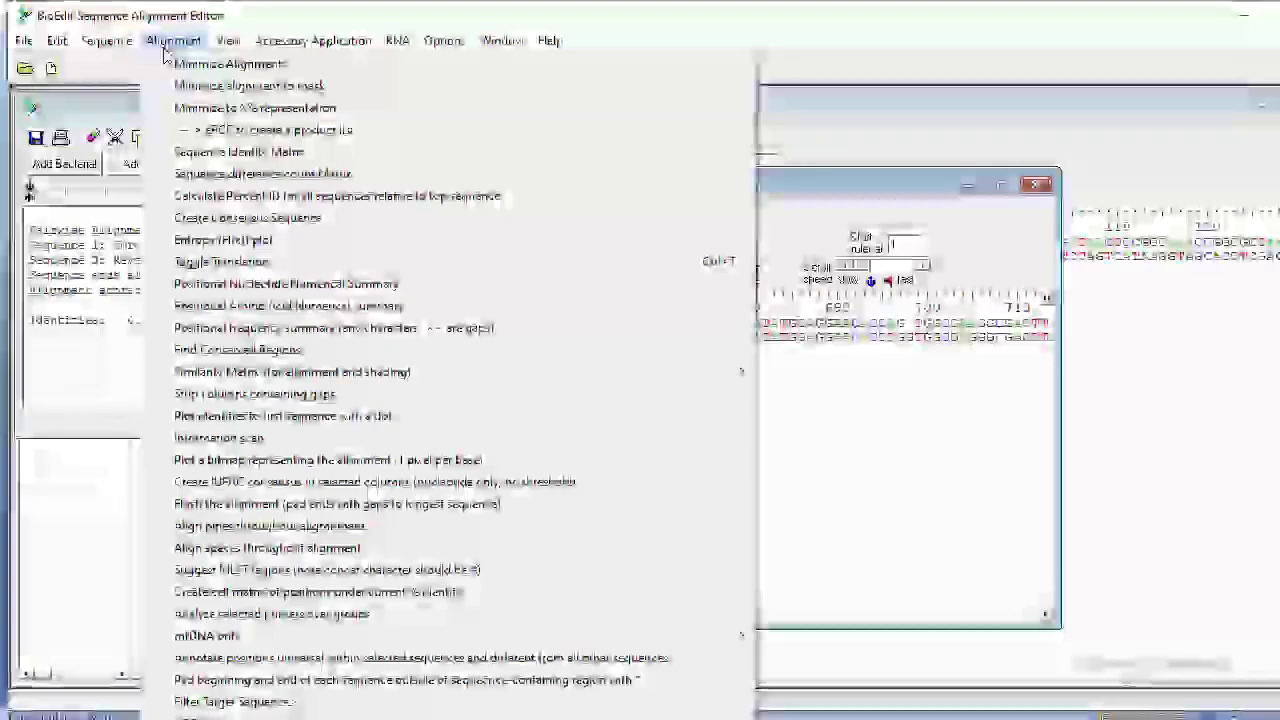
pyautogui.click(248, 217)
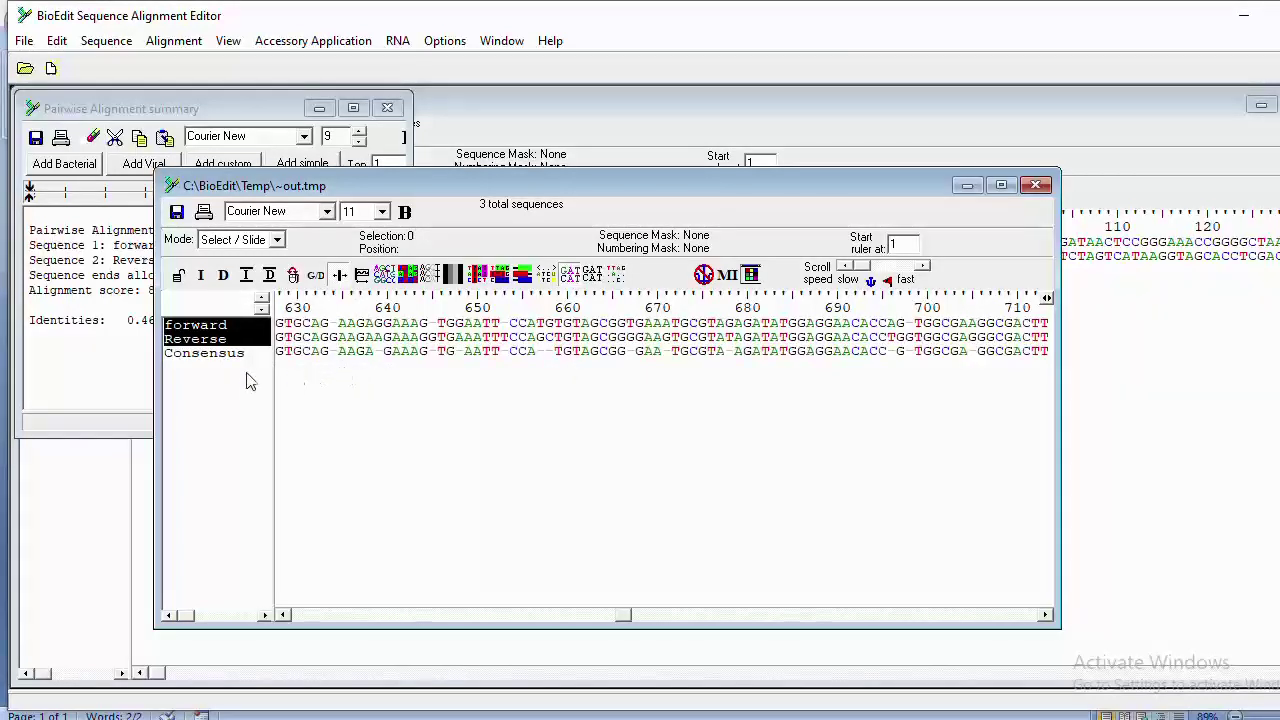
pyautogui.click(226, 355)
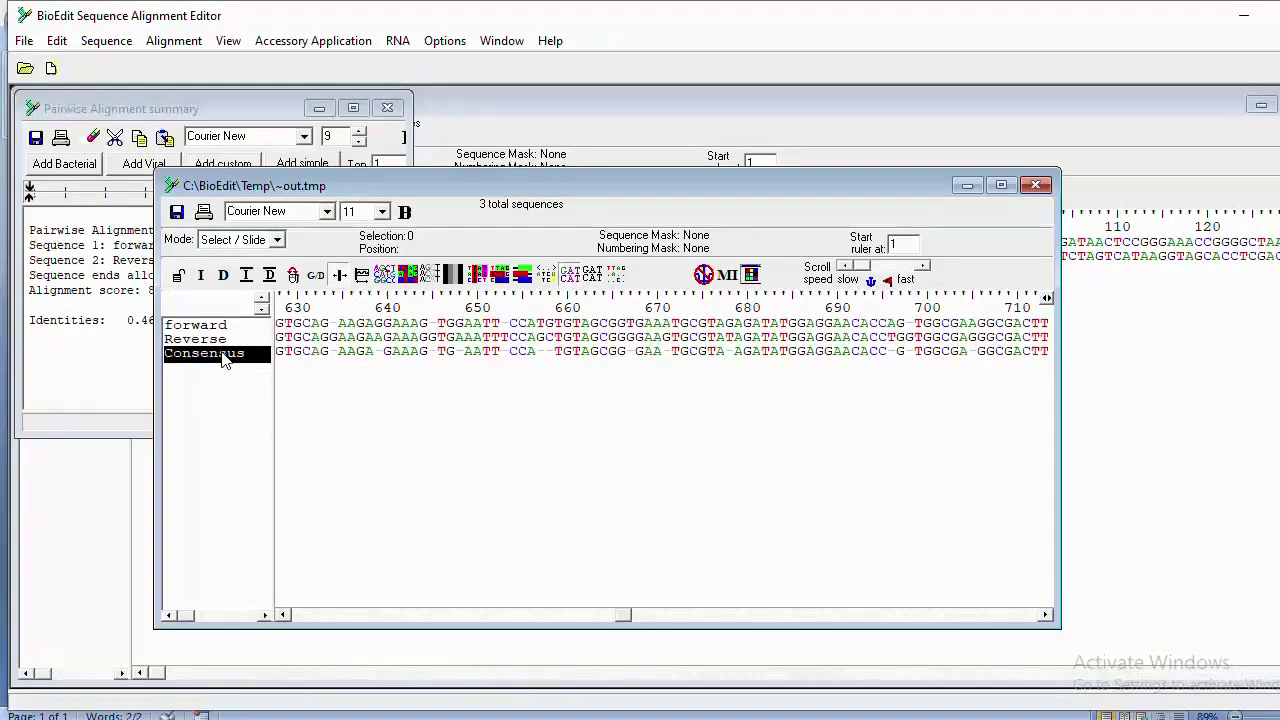
# Copy the Consensus sequence in FASTA format and return to Word's Document4
pyautogui.click(56, 41)
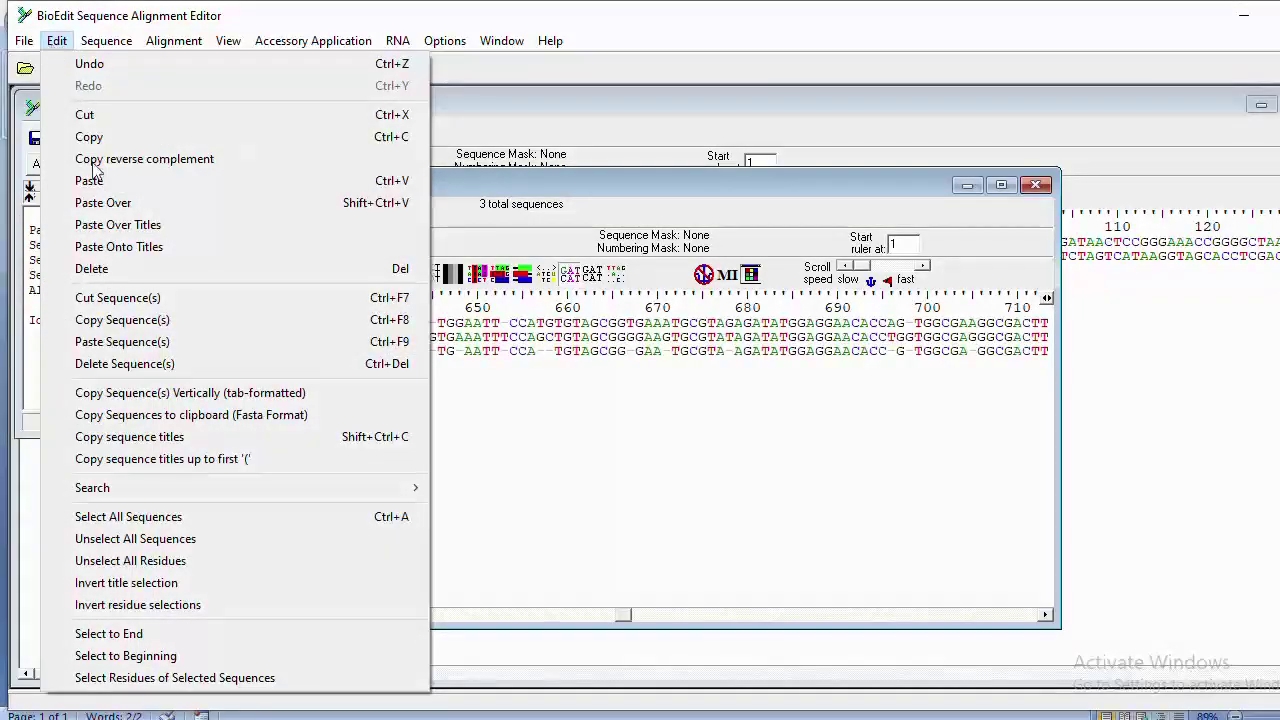
pyautogui.click(178, 415)
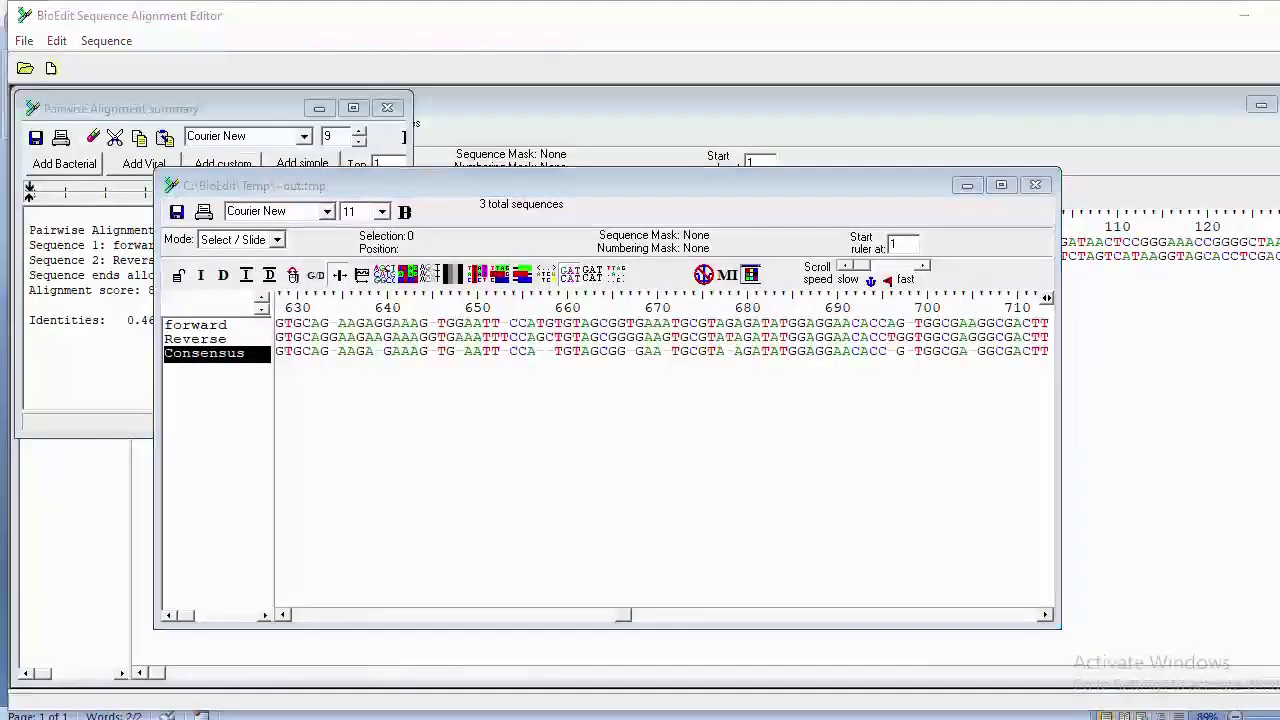
pyautogui.moveTo(431, 718)
pyautogui.click(714, 672)
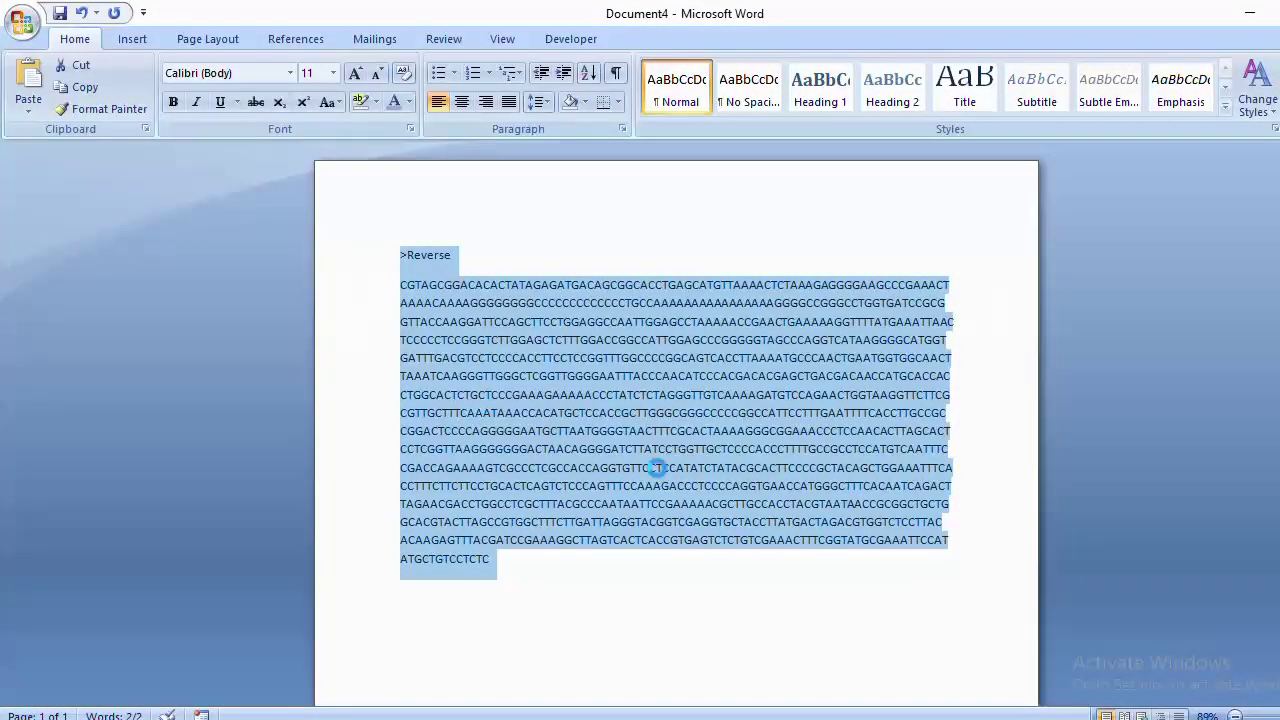
# Paste the >Consensus FASTA into a new document and delete its leading and trailing gap dashes
pyautogui.hotkey('ctrl', 'n')
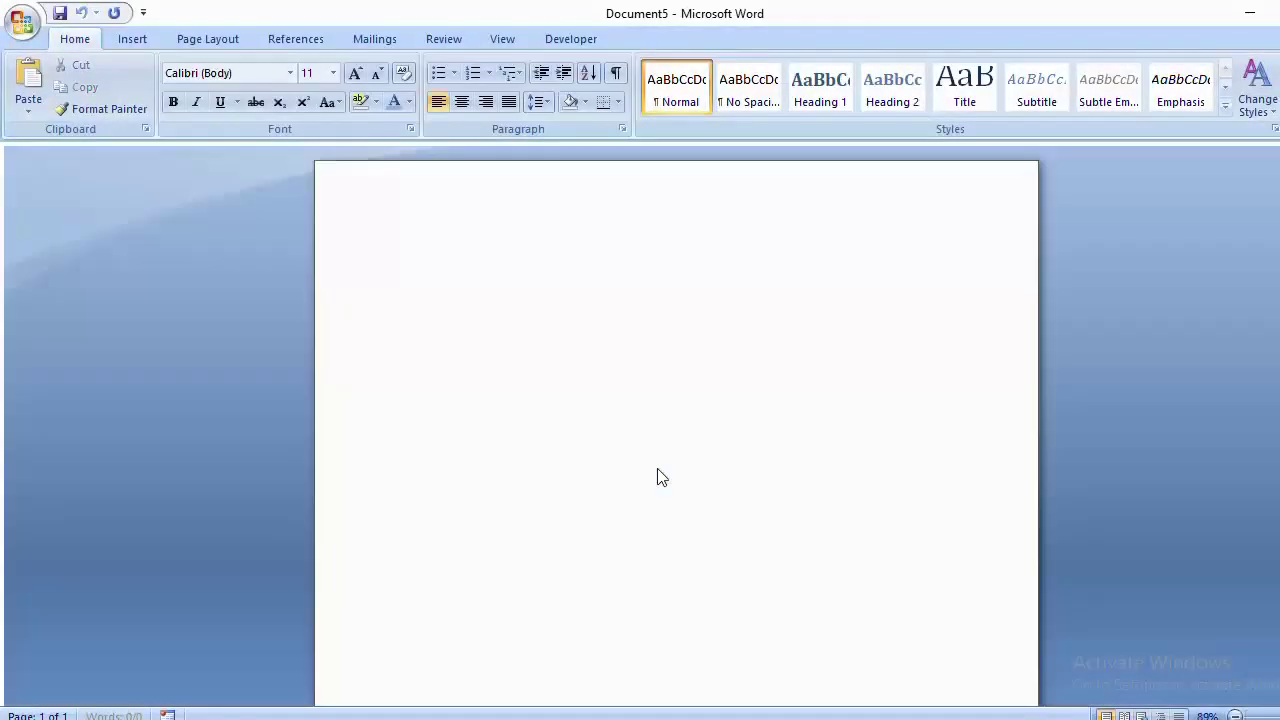
pyautogui.hotkey('ctrl', 'v')
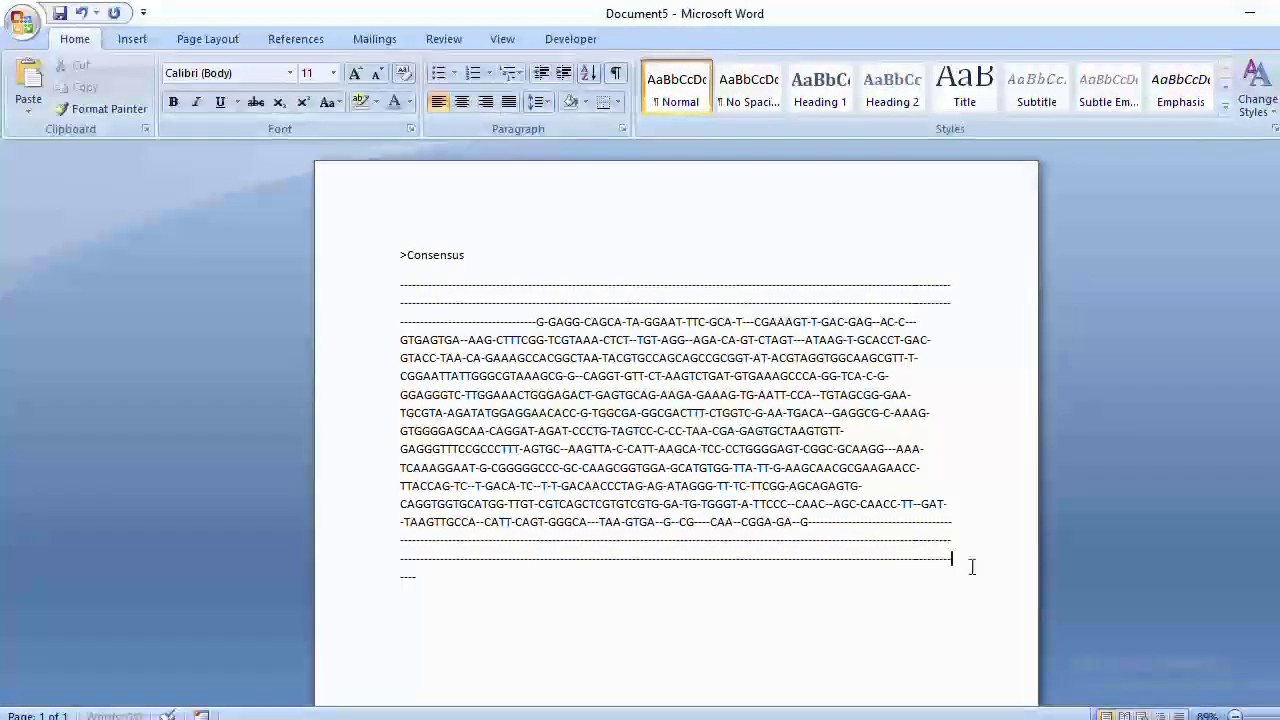
pyautogui.moveTo(971, 563); pyautogui.dragTo(830, 528)
pyautogui.press('Delete')
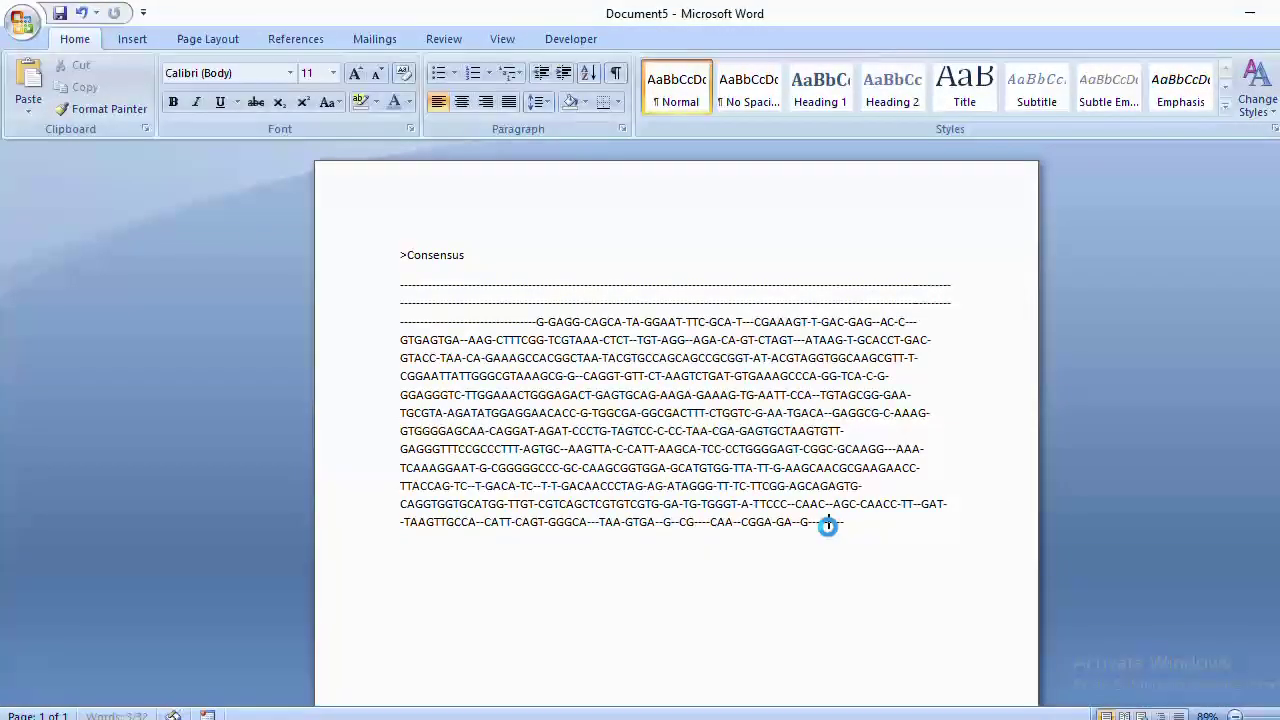
pyautogui.moveTo(527, 322); pyautogui.dragTo(400, 285)
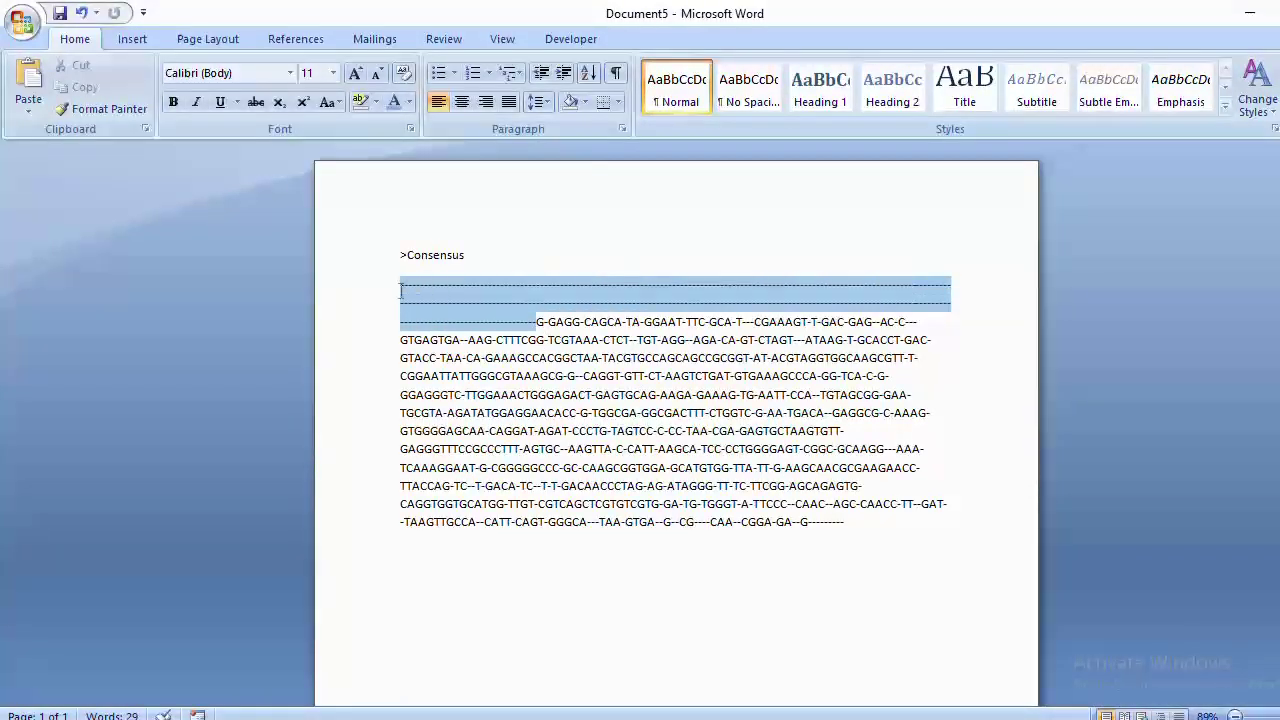
pyautogui.press('Delete')
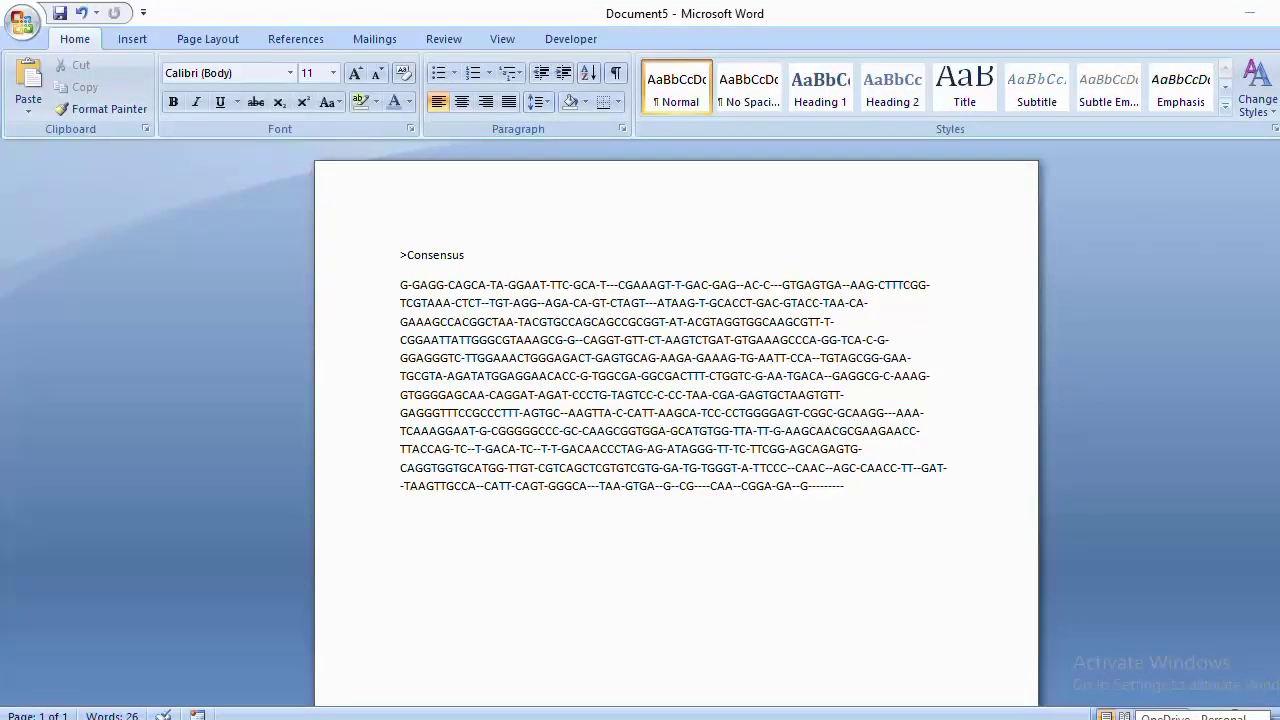
# Switch among the open windows using the taskbar previews
pyautogui.click(1117, 718)
pyautogui.click(1077, 708)
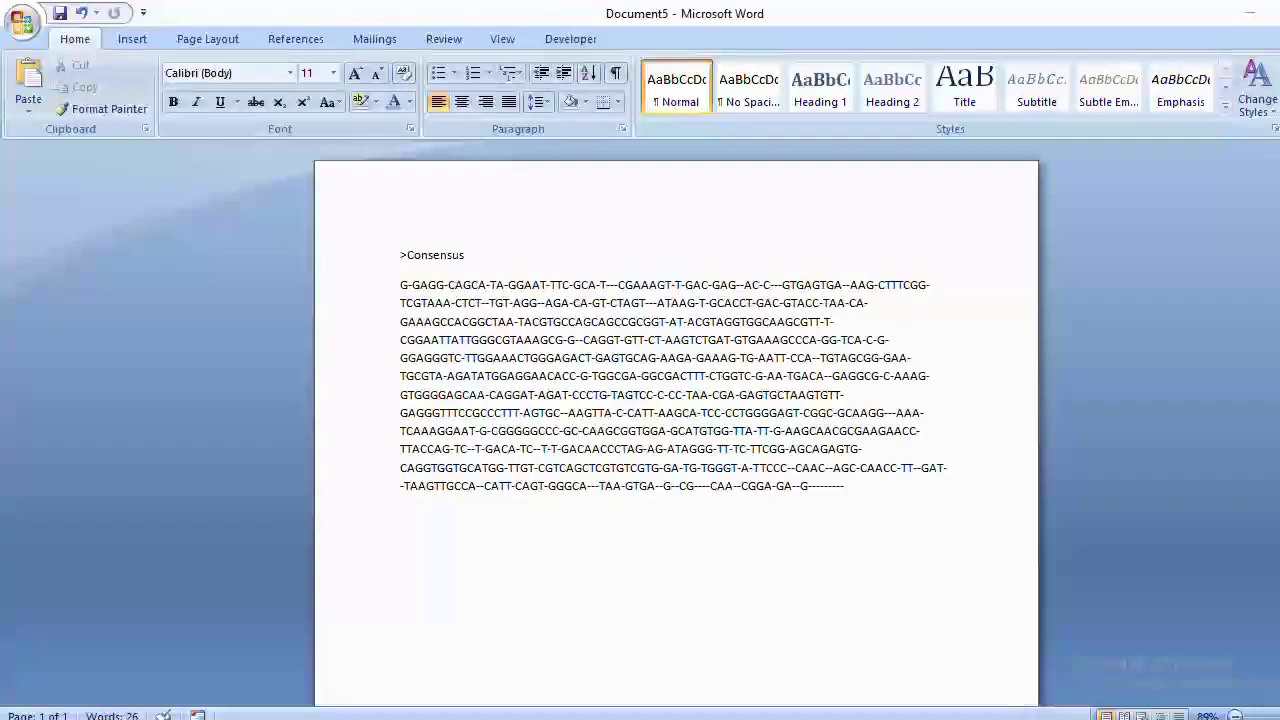
pyautogui.click(1117, 718)
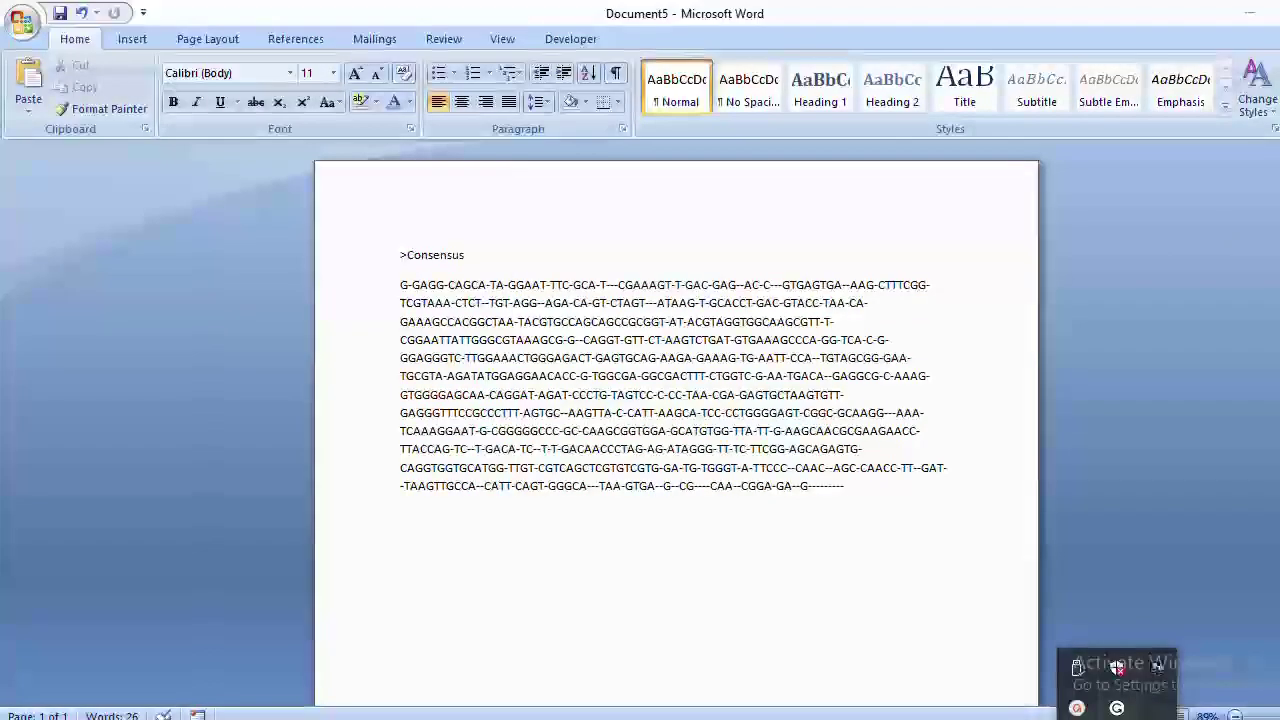
pyautogui.click(1076, 708)
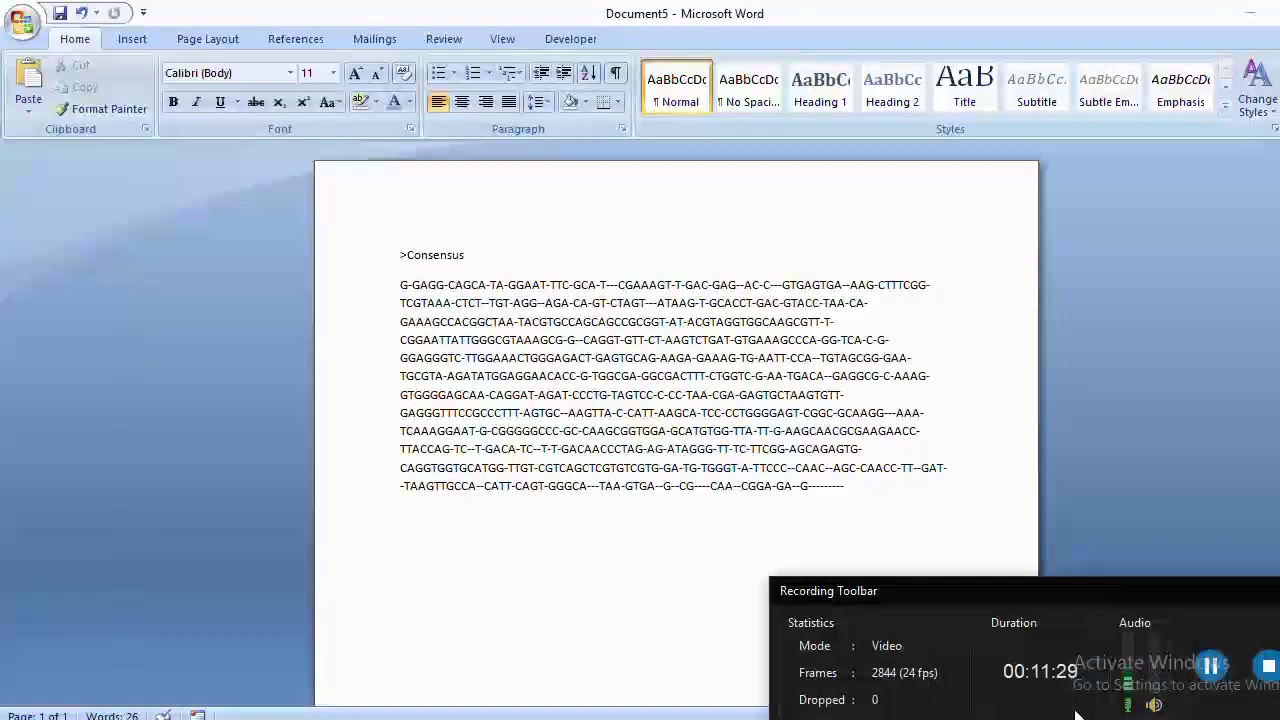
pyautogui.click(1268, 668)
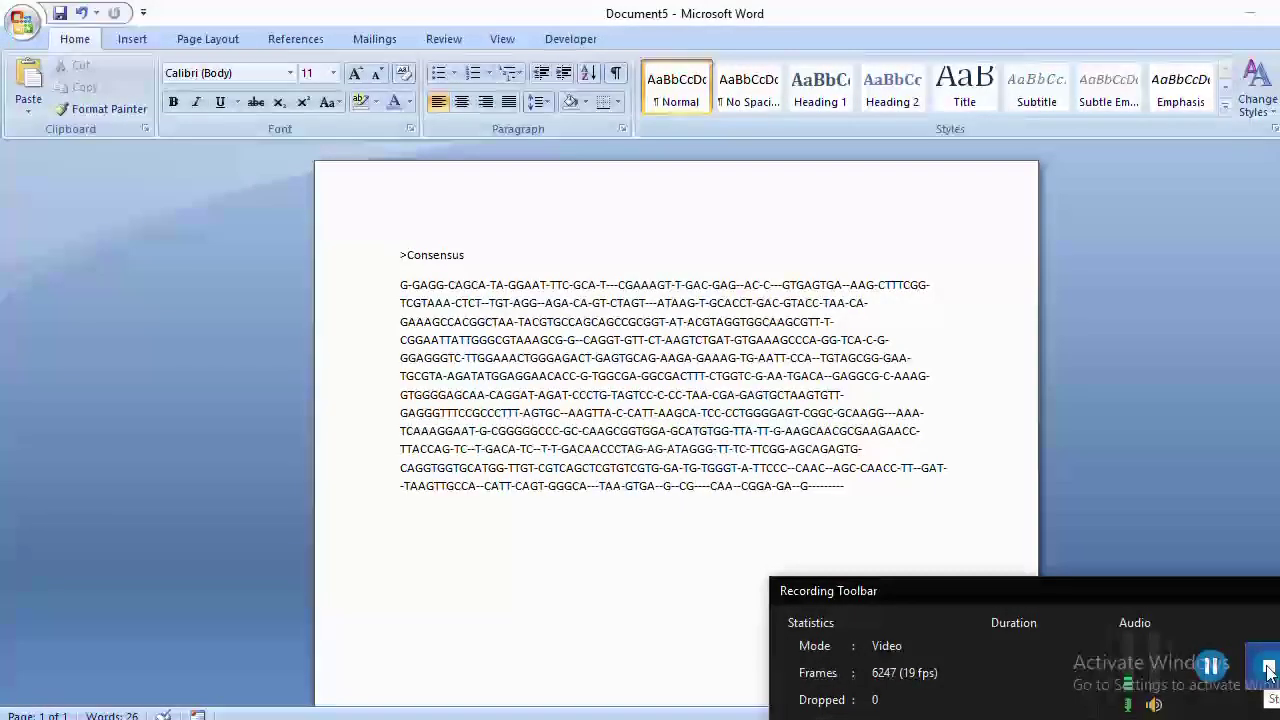